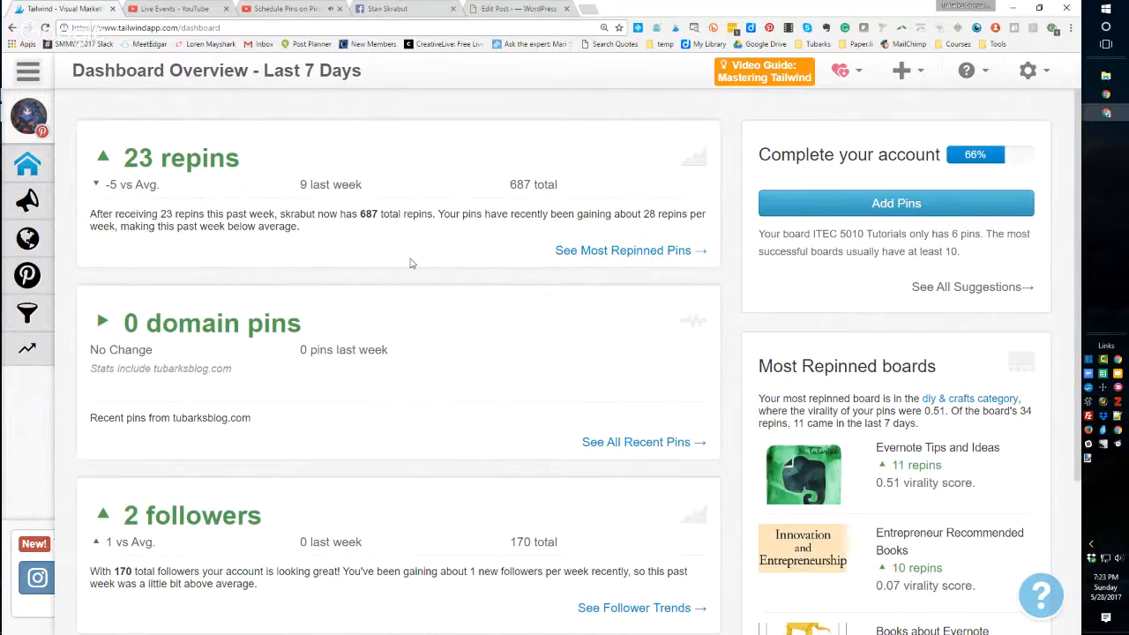
- Zoom in on the dashboard page and close the extra Schedule Pins browser tab
key("ctrl+plus")
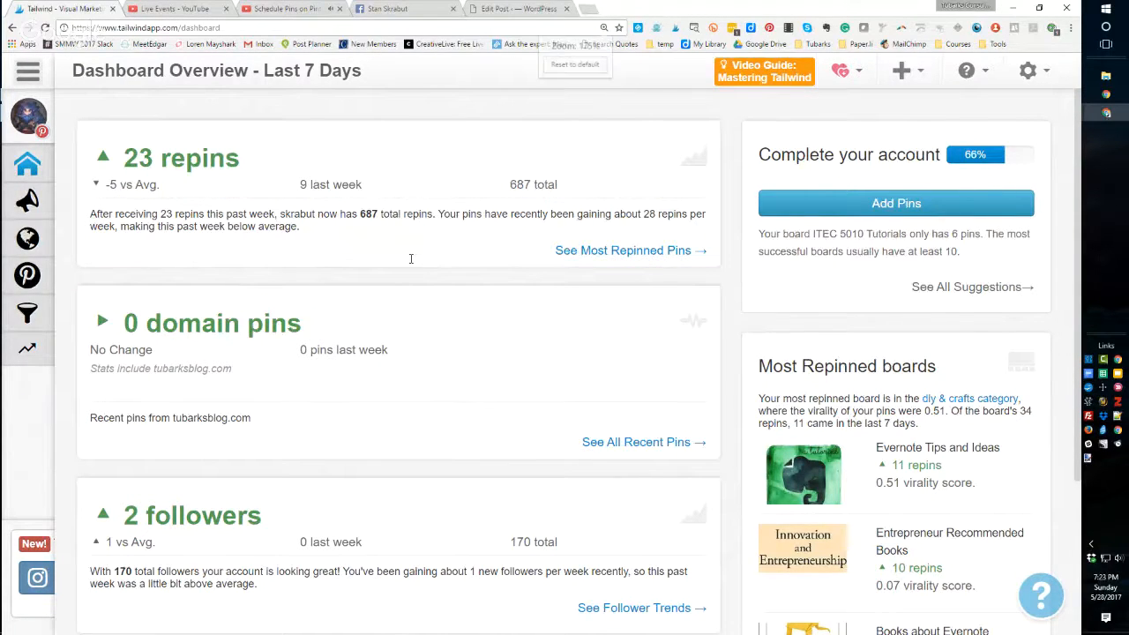
middle_click(285, 8)
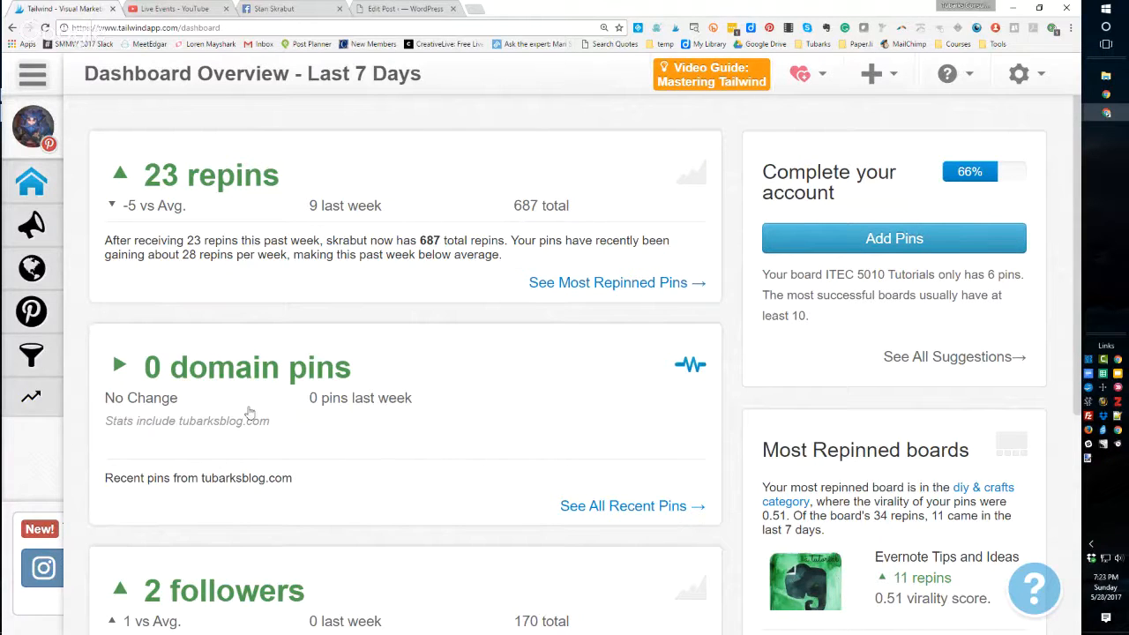
- Review the weekly summary of repins, domain pins, followers and most repinned boards
scroll(247, 415, "down", 1)
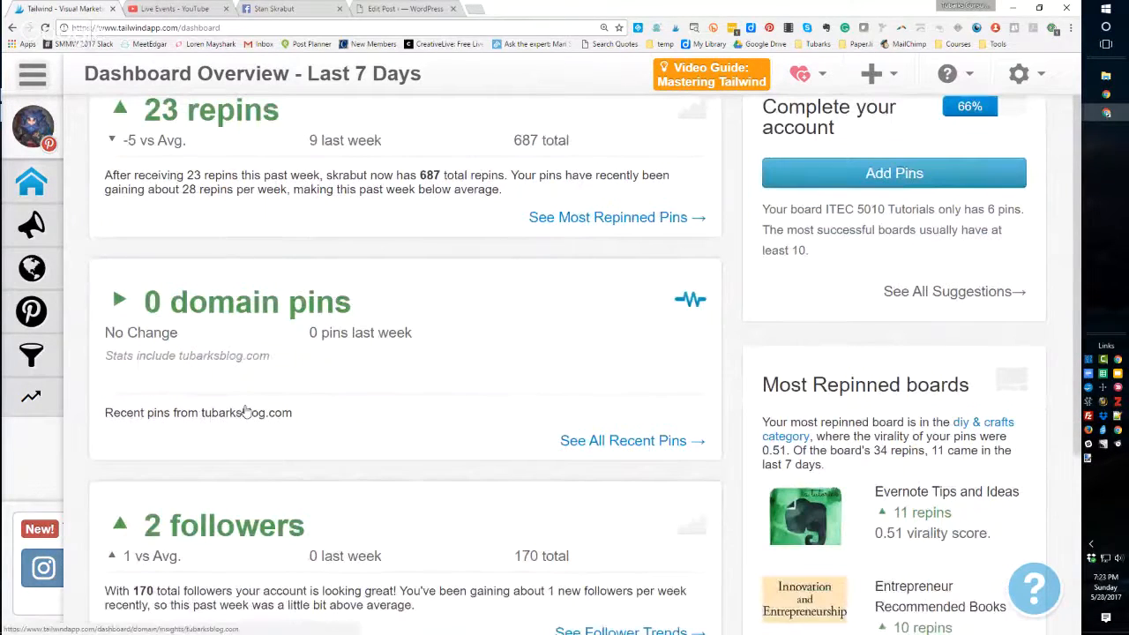
scroll(247, 413, "down", 1)
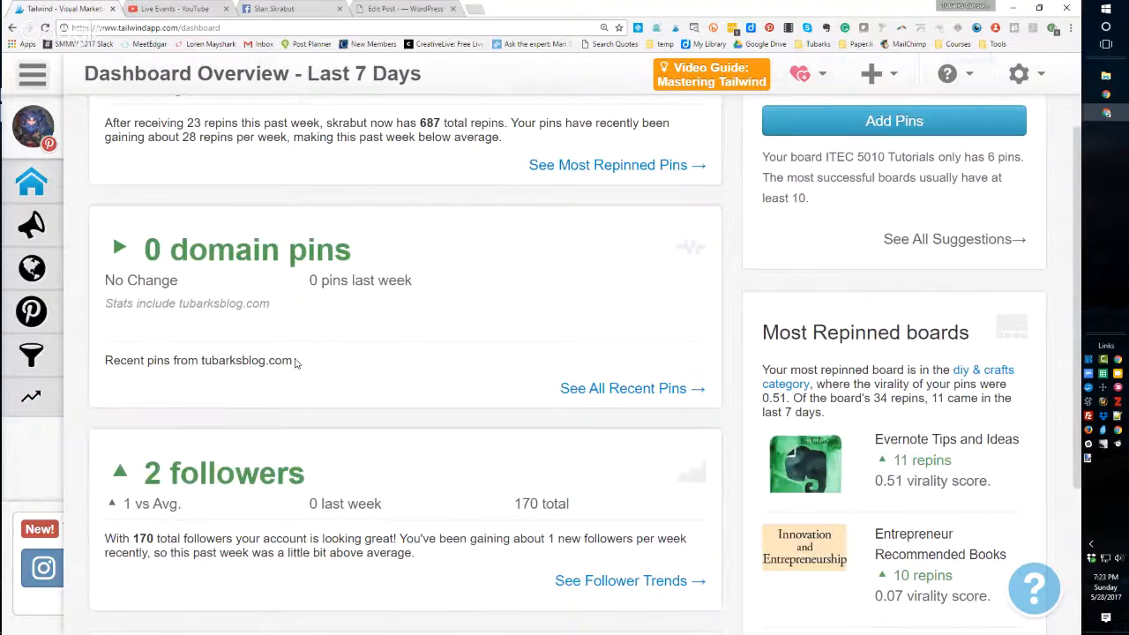
scroll(296, 362, "down", 2)
scroll(296, 362, "down", 1)
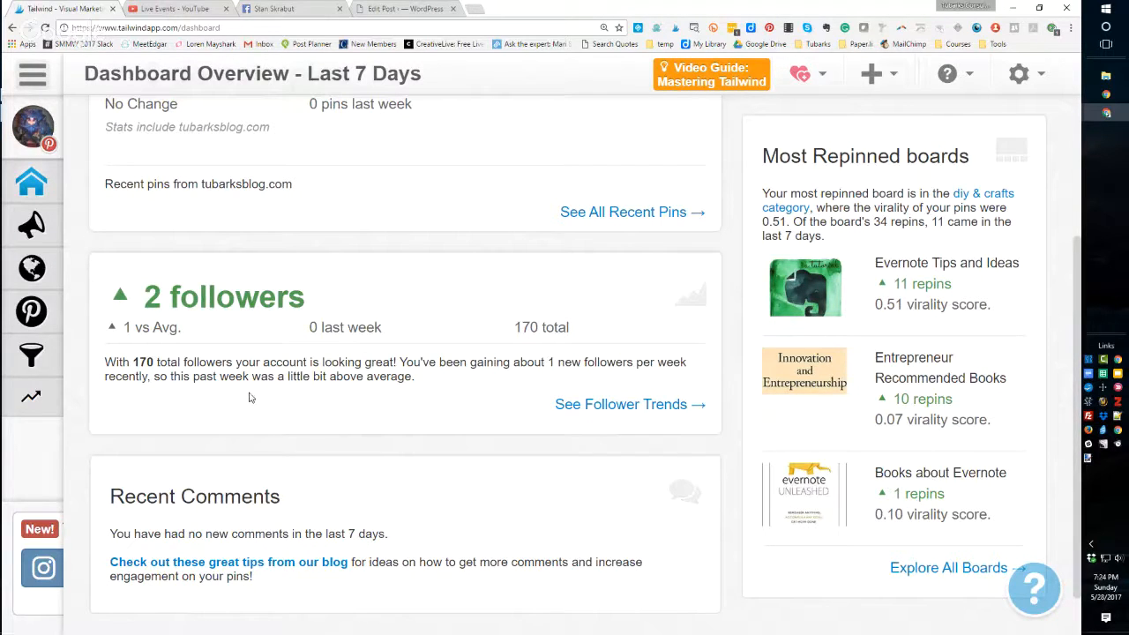
scroll(261, 404, "up", 3)
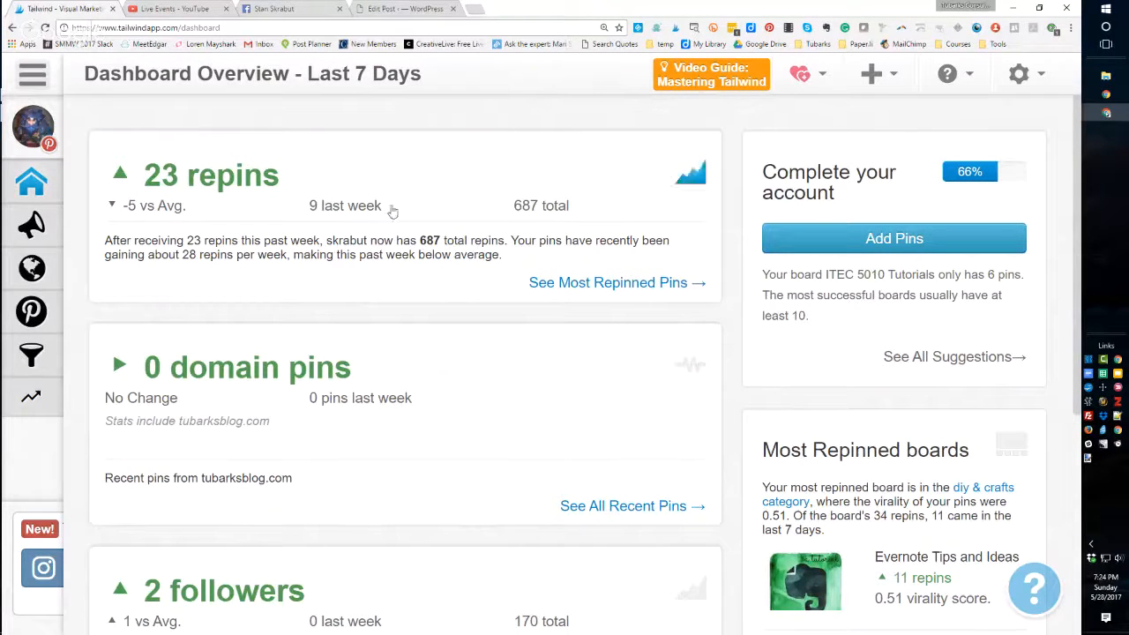
- Open the Publisher's Drafts section and browse the suggested pins
mouse_move(31, 184)
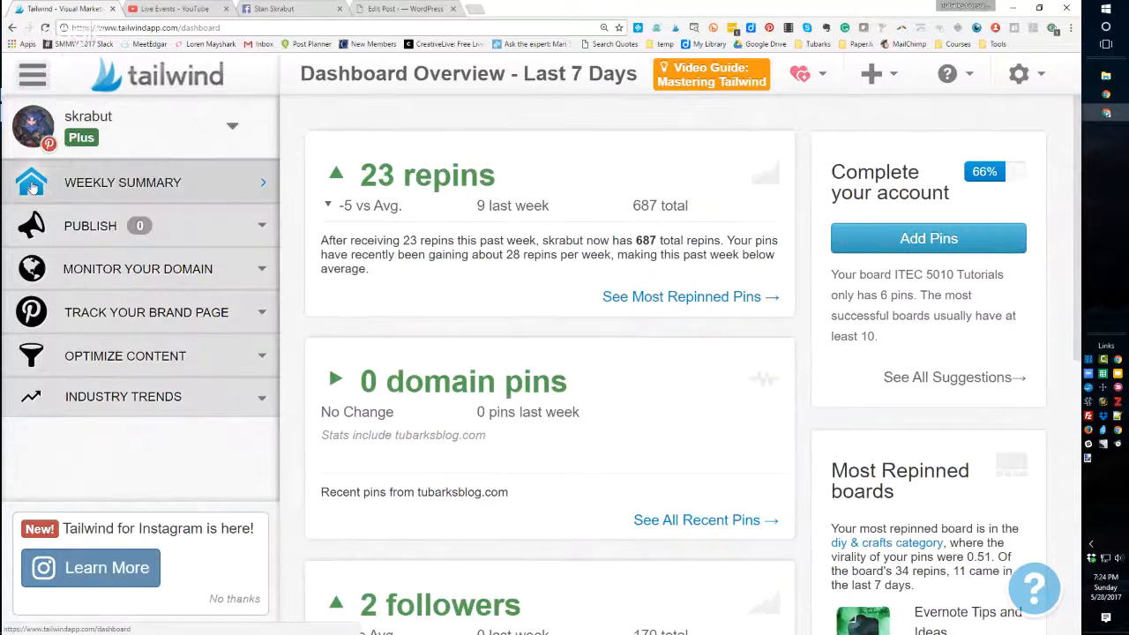
left_click(30, 226)
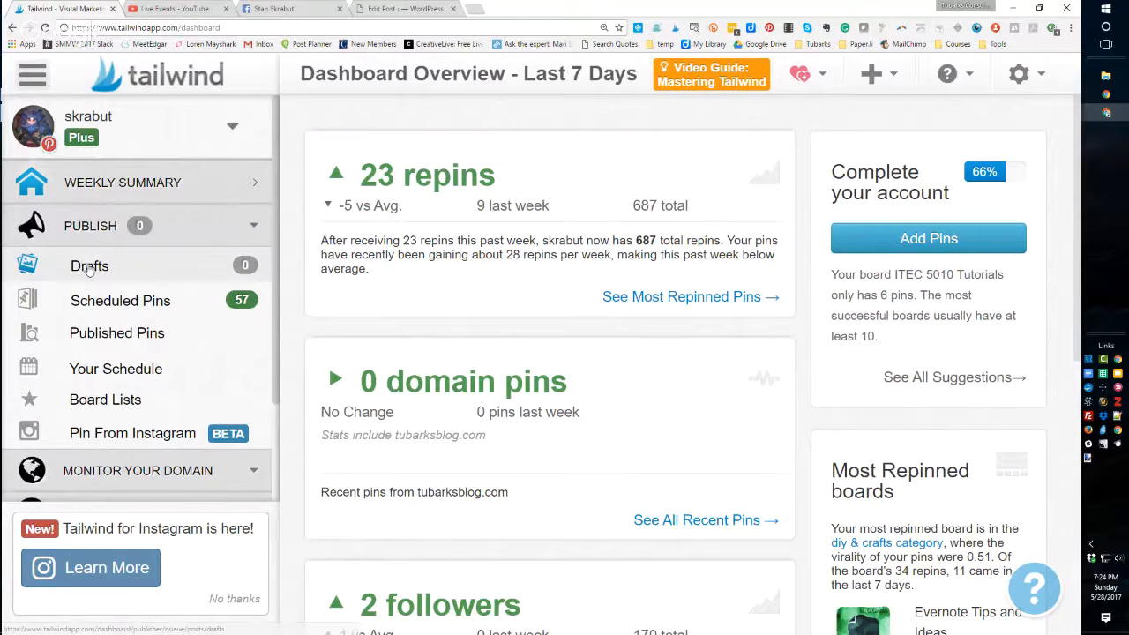
left_click(92, 267)
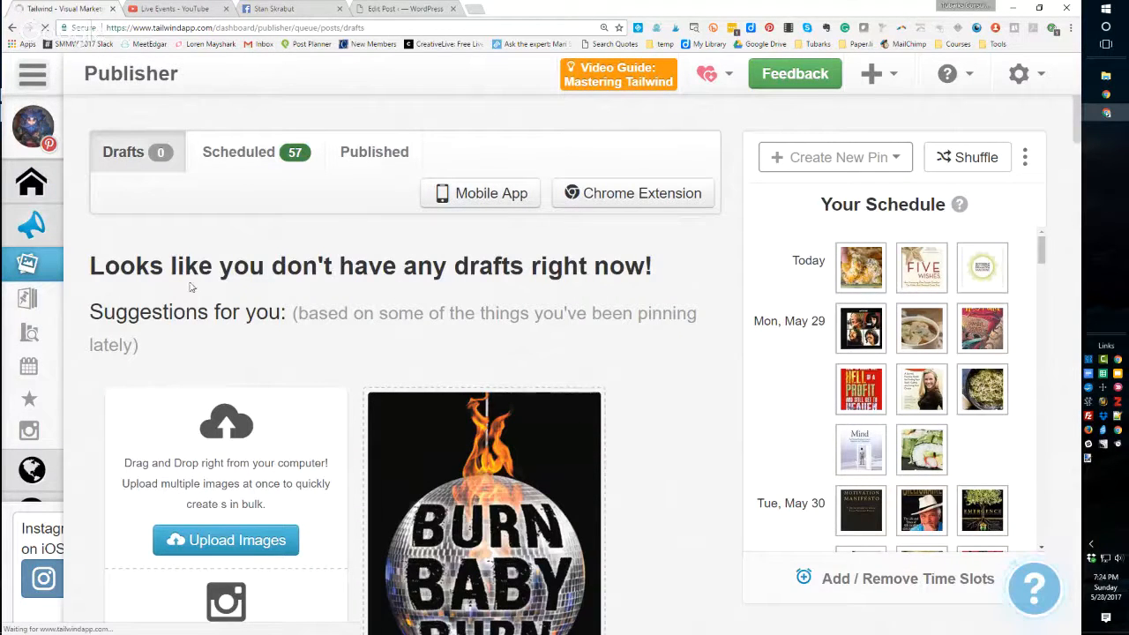
scroll(260, 299, "down", 1)
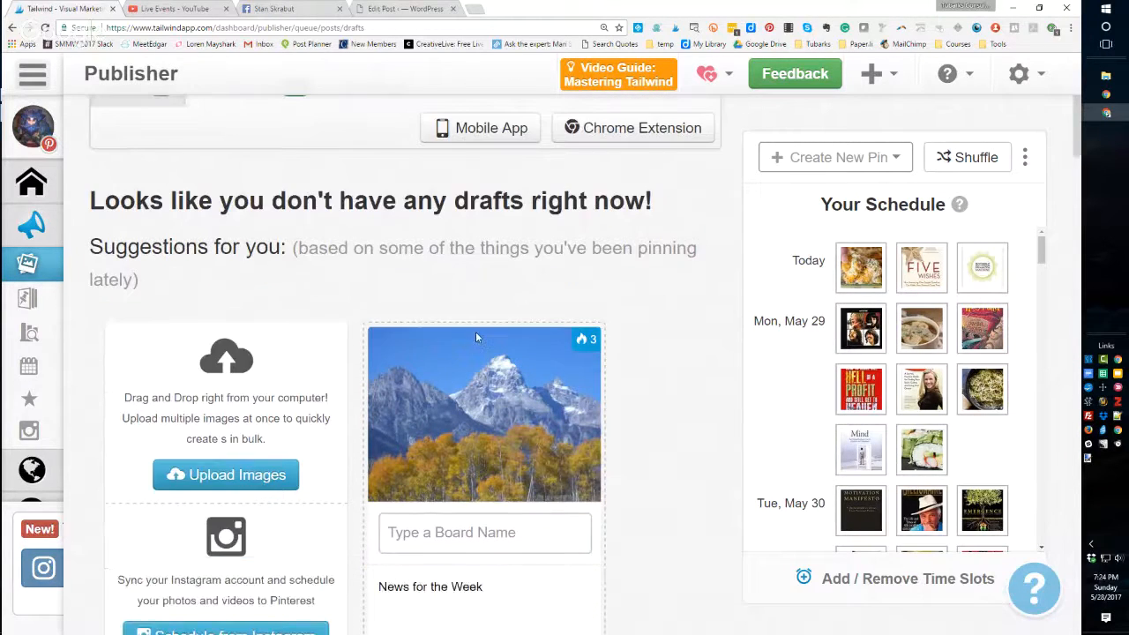
scroll(475, 335, "down", 2)
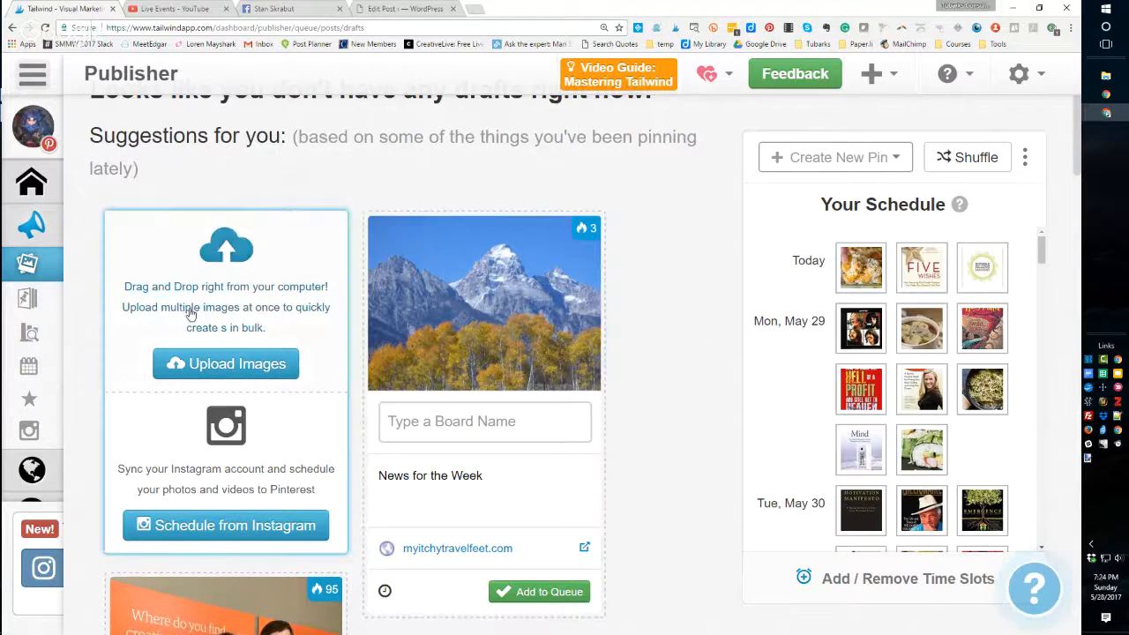
scroll(675, 304, "down", 1)
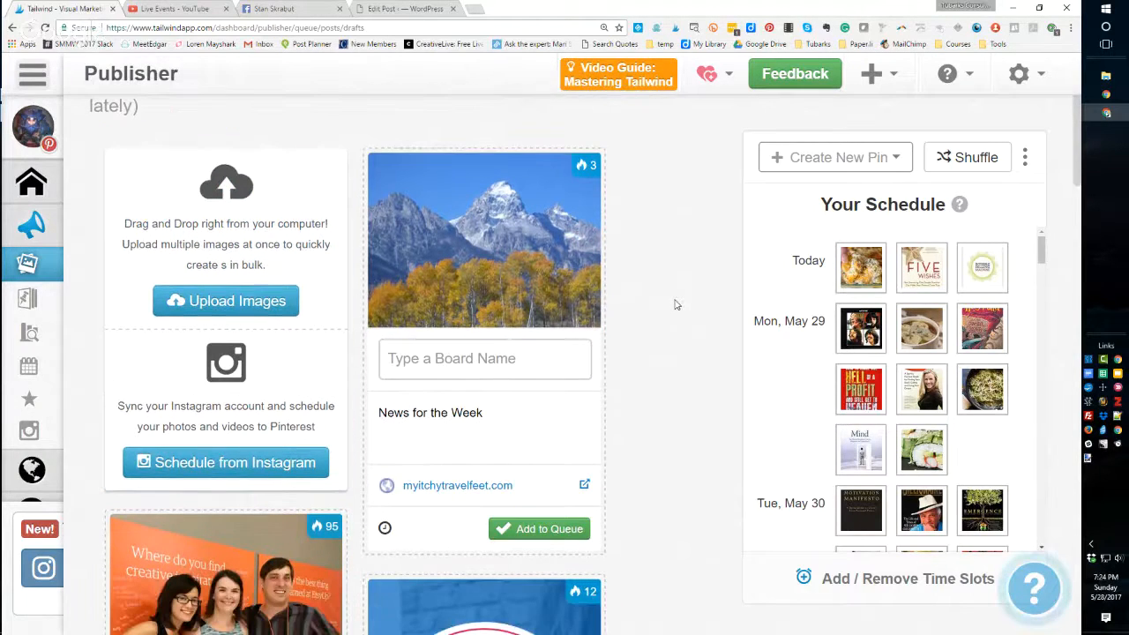
scroll(675, 304, "down", 2)
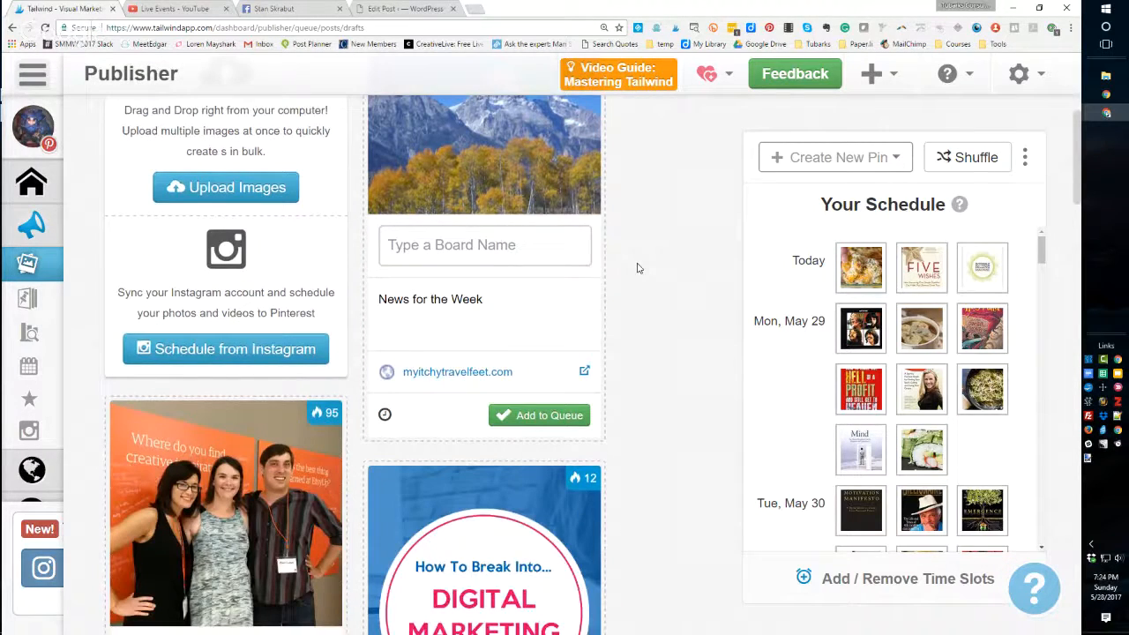
- Open the News for the Week suggestion's description for editing and keep browsing the suggestions
left_click(507, 324)
scroll(640, 290, "up", 2)
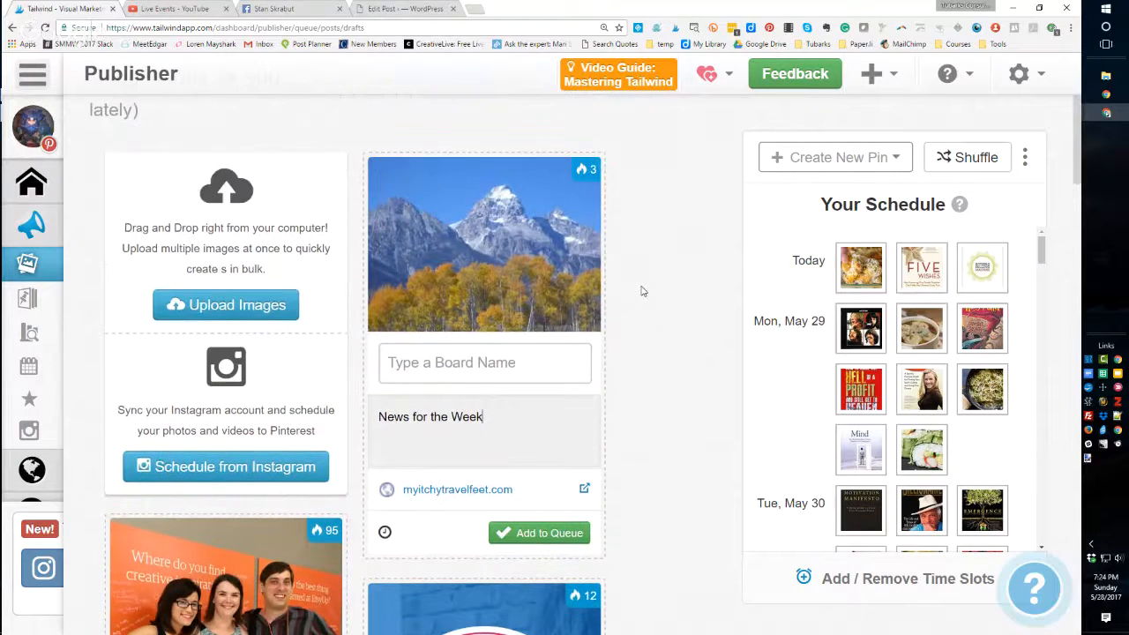
scroll(643, 291, "down", 6)
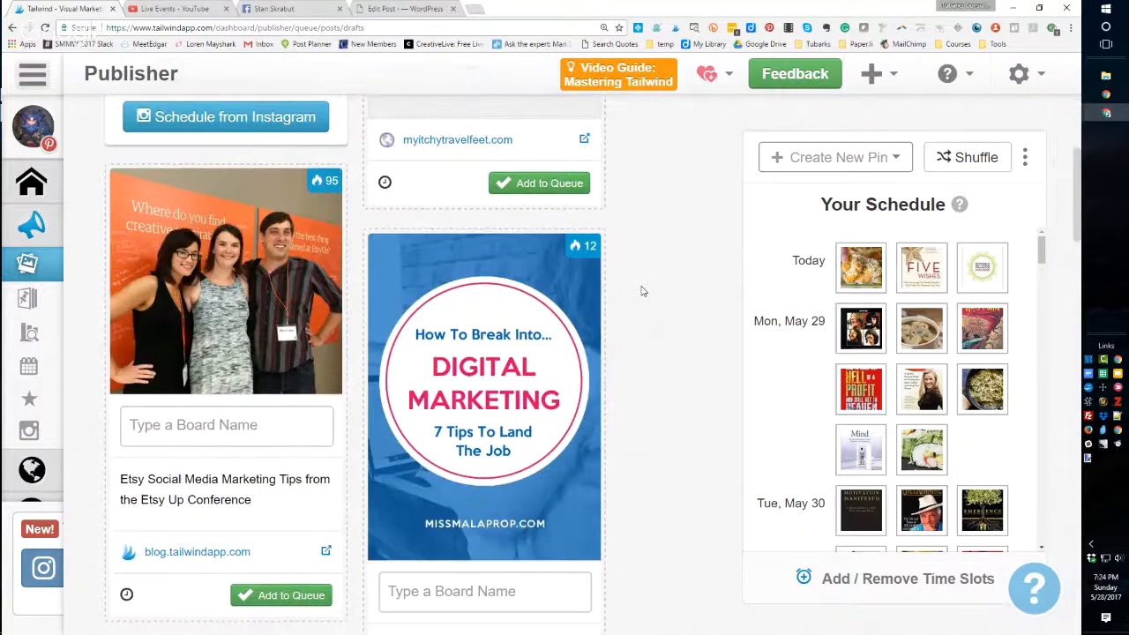
scroll(642, 291, "down", 9)
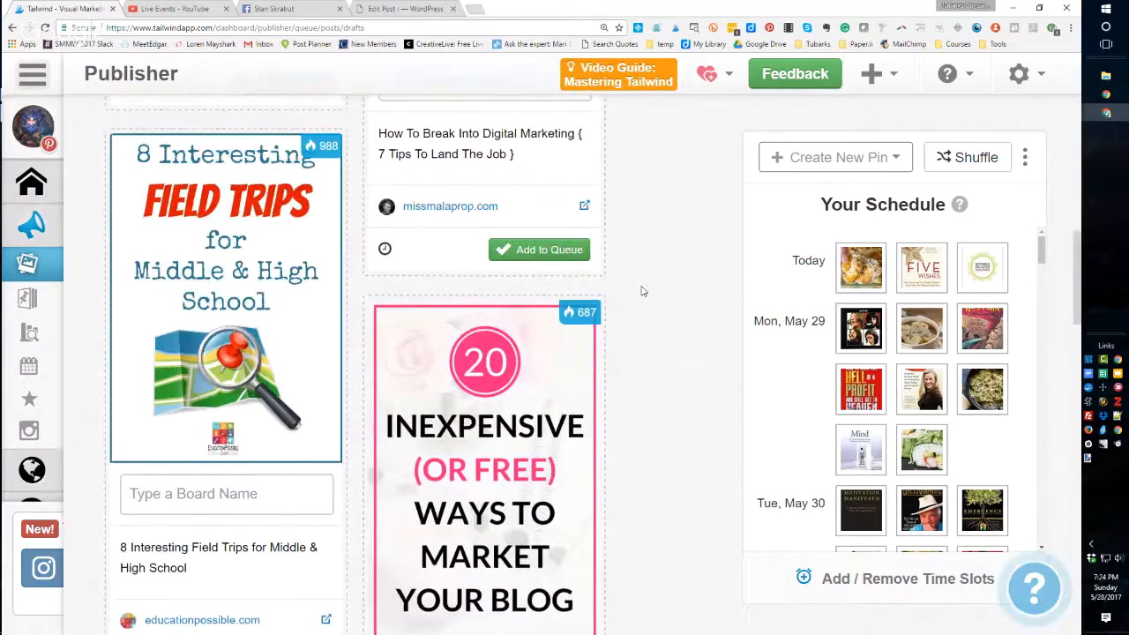
scroll(642, 290, "up", 4)
scroll(643, 291, "up", 12)
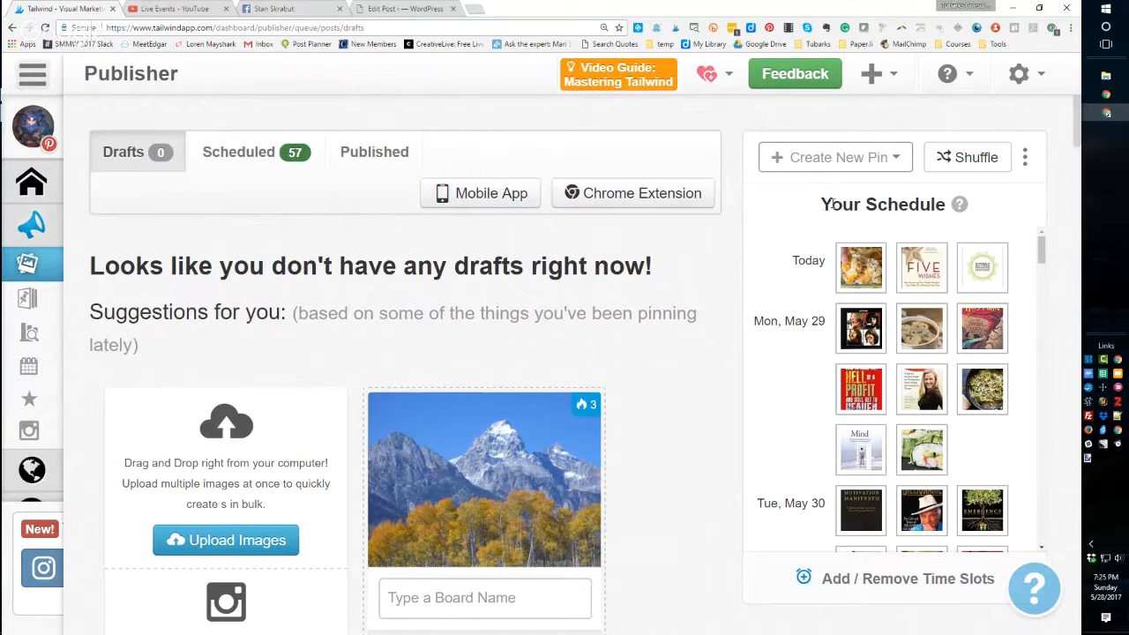
- Preview the pins in the schedule panel by pointing at their thumbnails
mouse_move(819, 205)
left_mouse_down()
mouse_move(901, 204)
mouse_move(821, 205)
left_mouse_up()
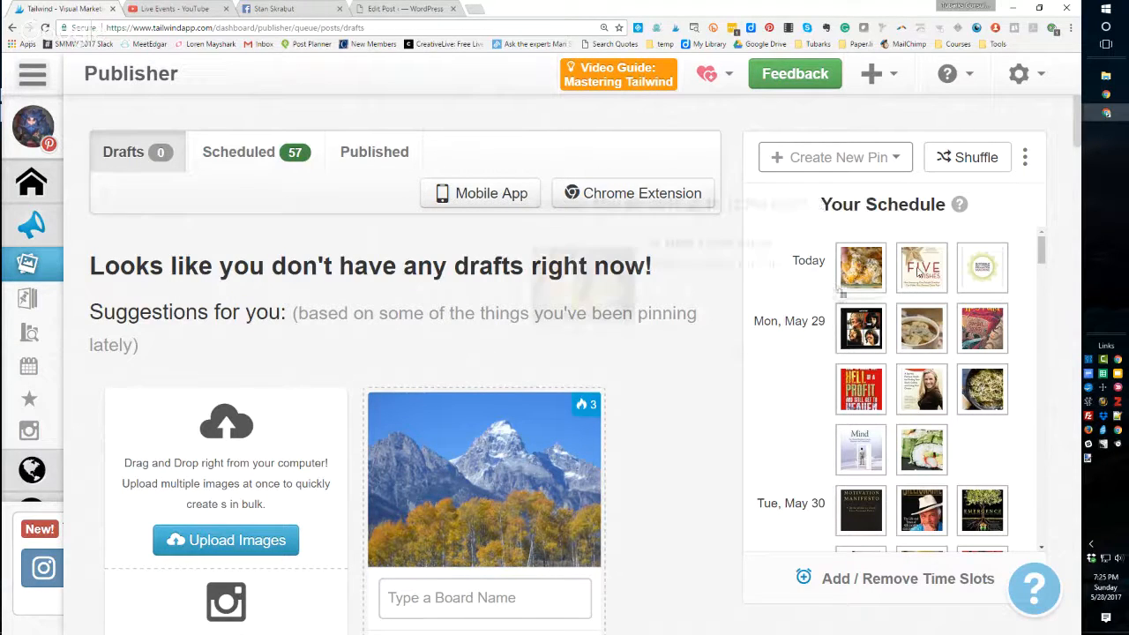
left_click_drag(1041, 249, 1025, 287)
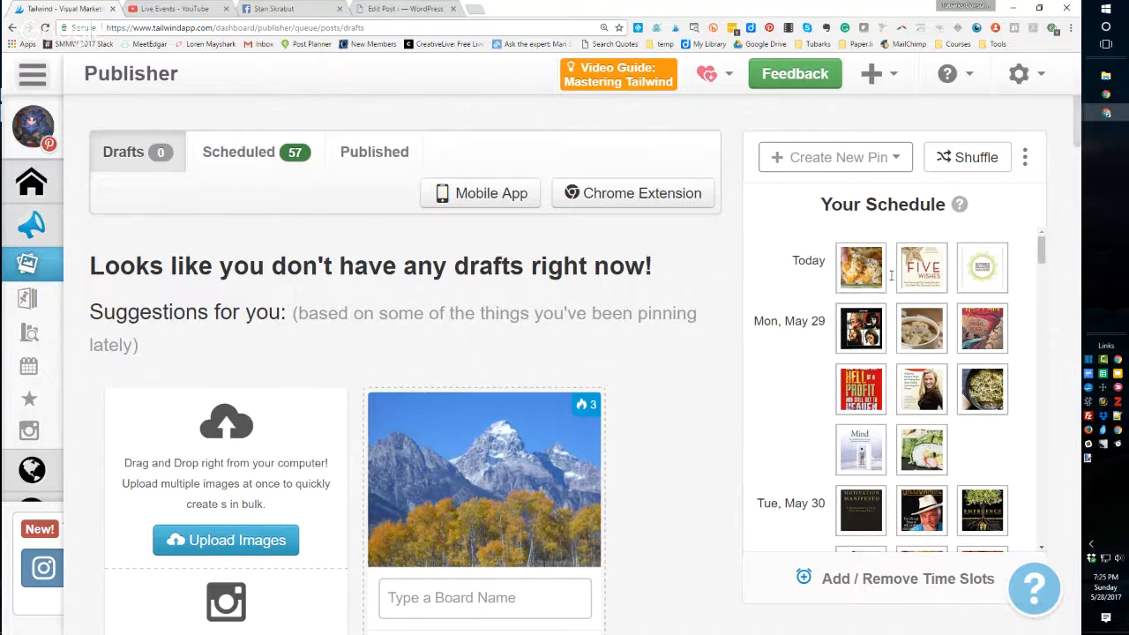
mouse_move(917, 269)
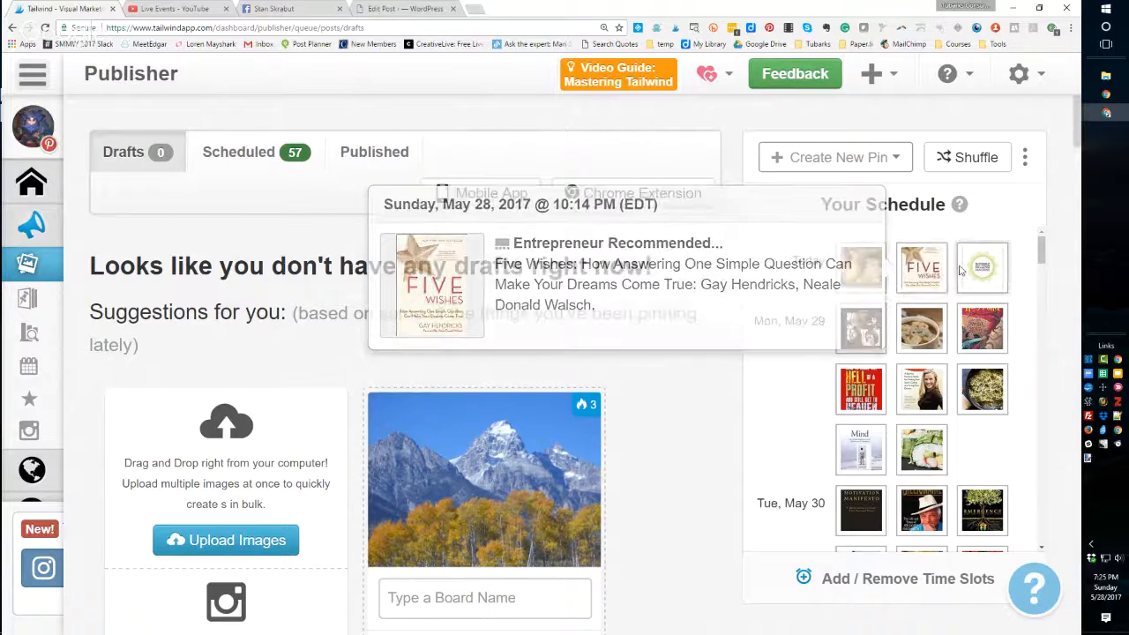
mouse_move(974, 266)
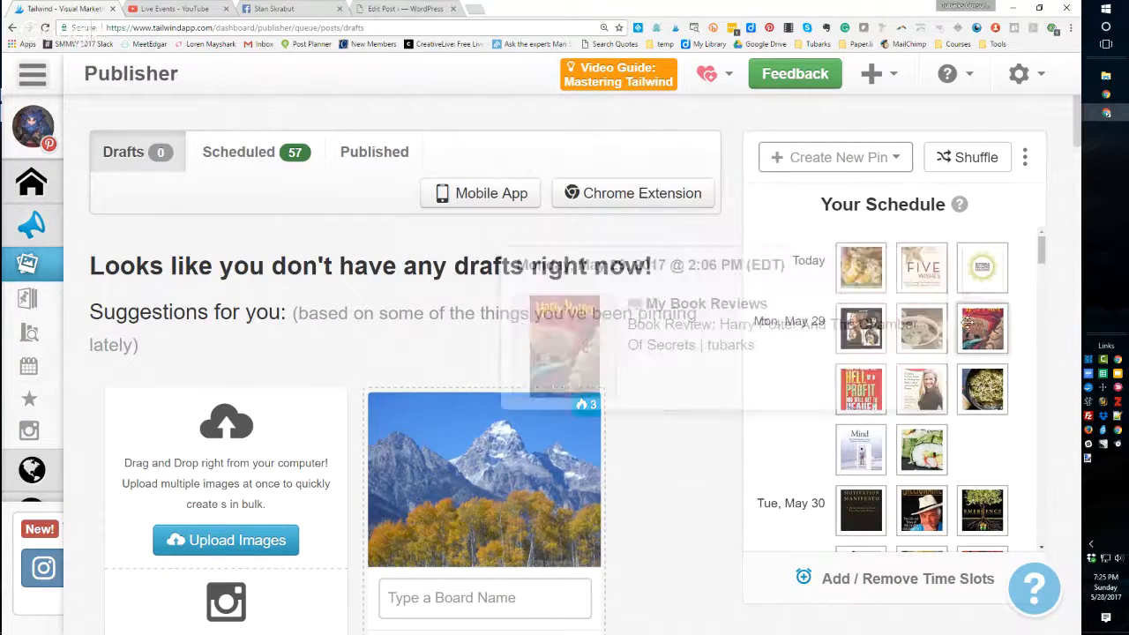
mouse_move(861, 332)
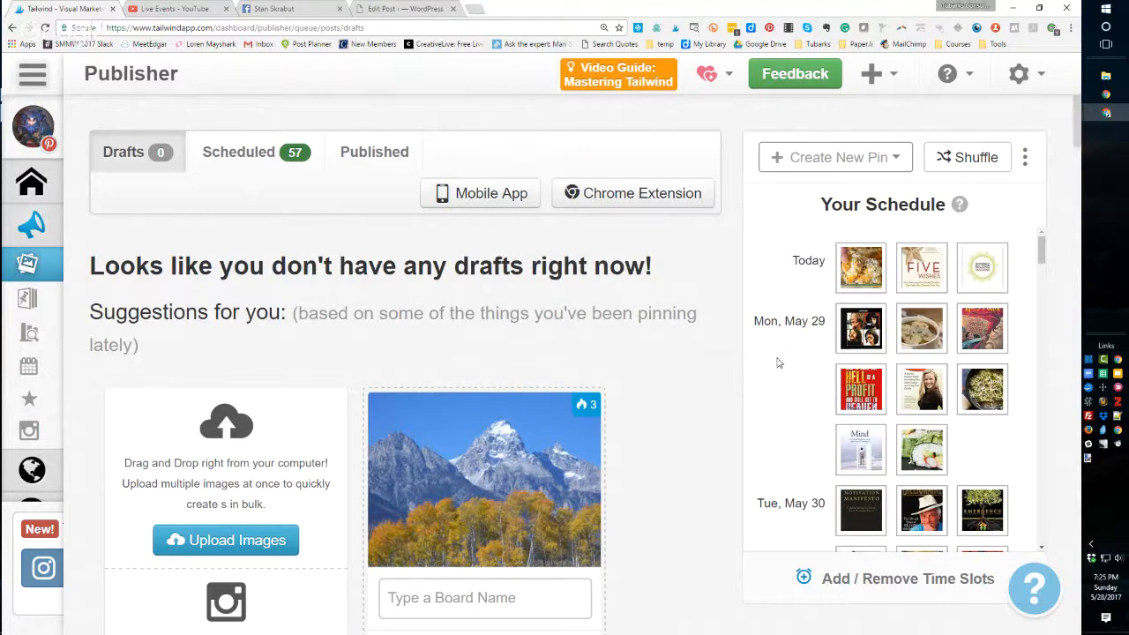
- Open the Scheduled pins list and open the Cheesy Hissy Fit Dip pin's description for editing, then close it
left_click(227, 158)
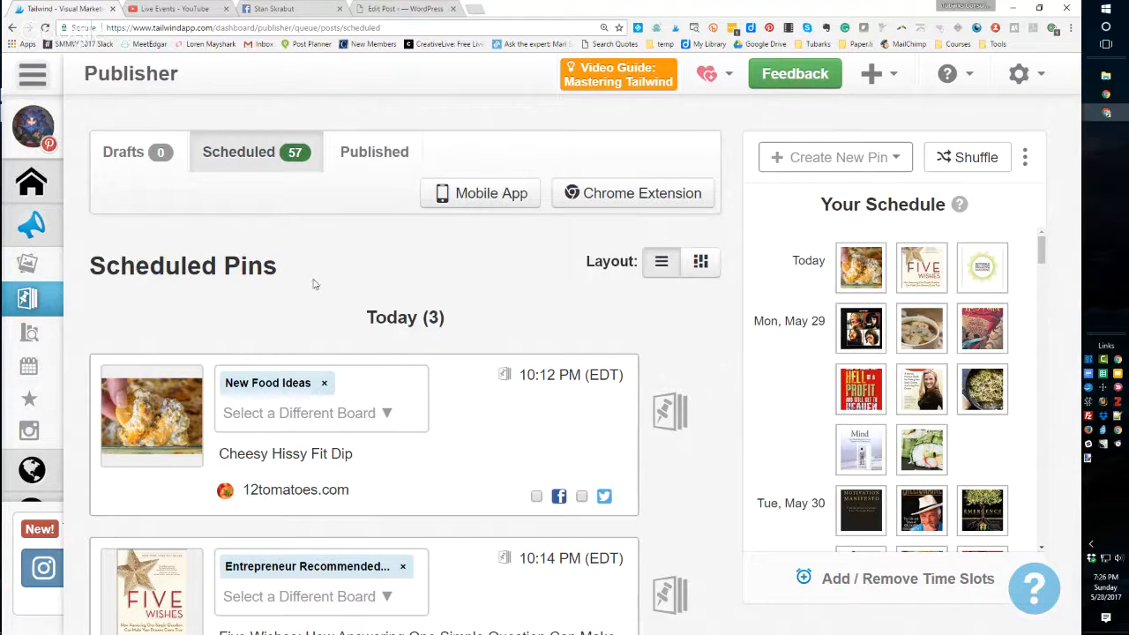
mouse_move(240, 376)
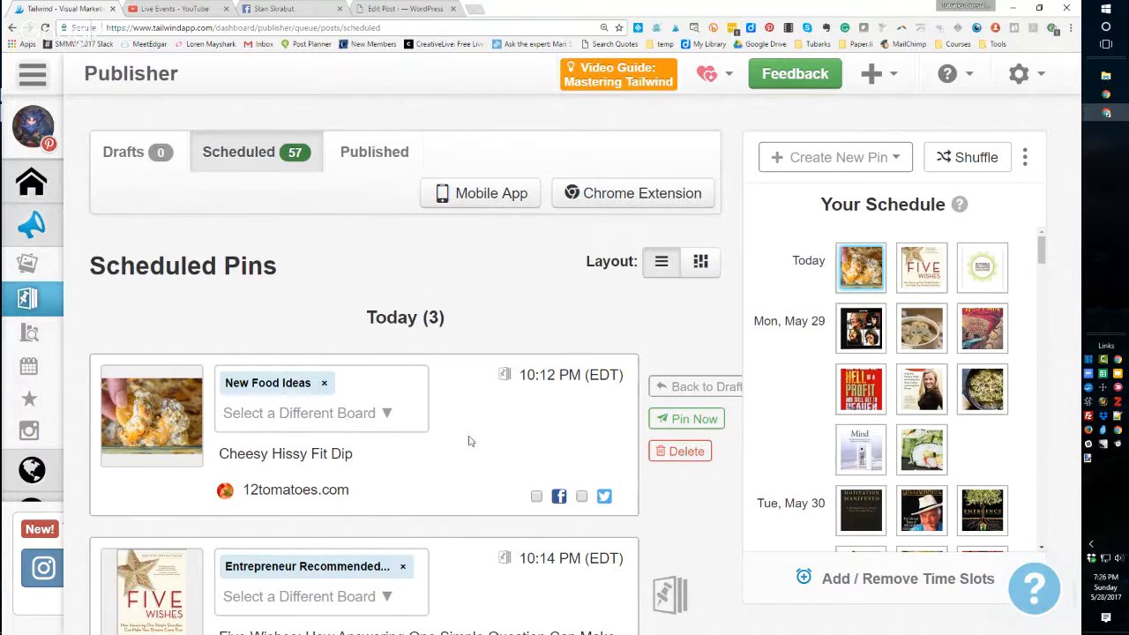
left_click(374, 455)
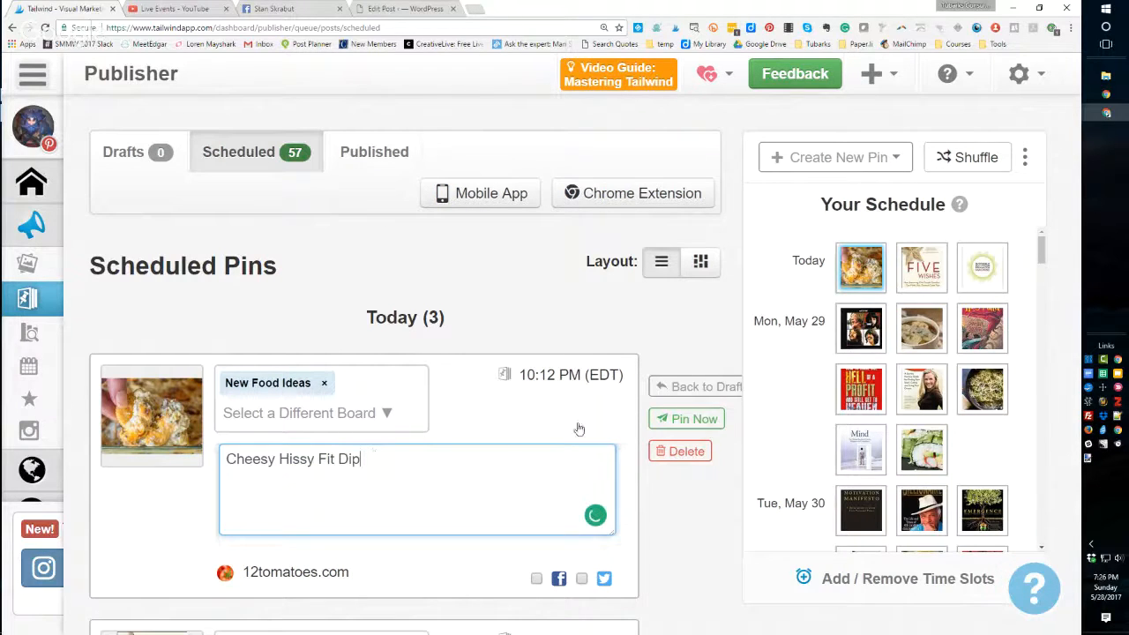
left_click(663, 490)
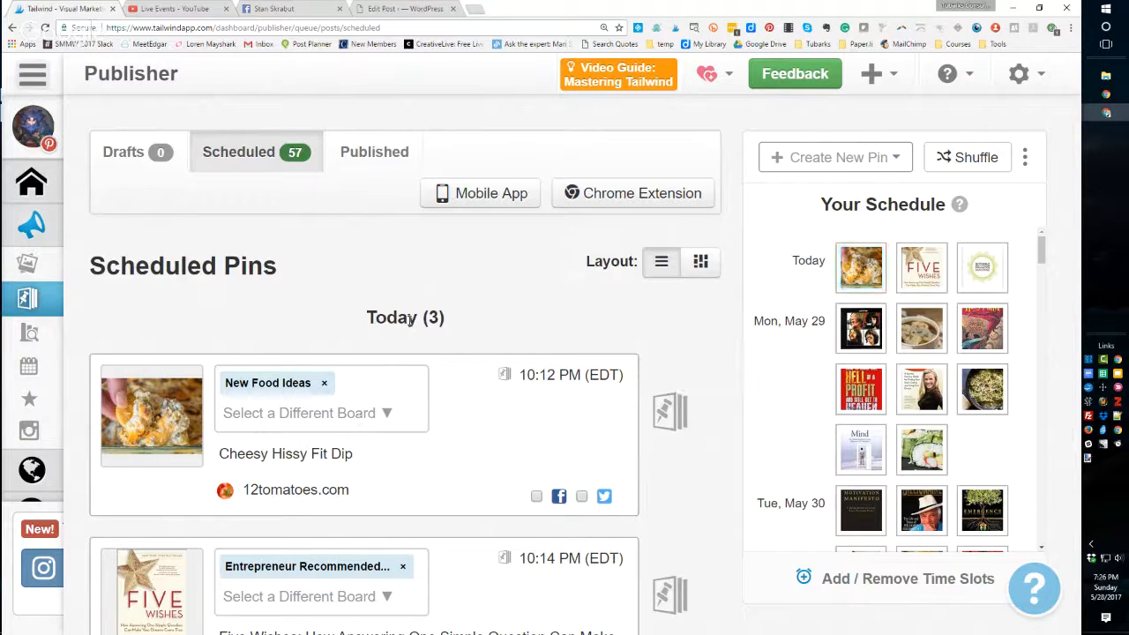
- Scroll through the list of scheduled pins for today and tomorrow
scroll(409, 325, "down", 1)
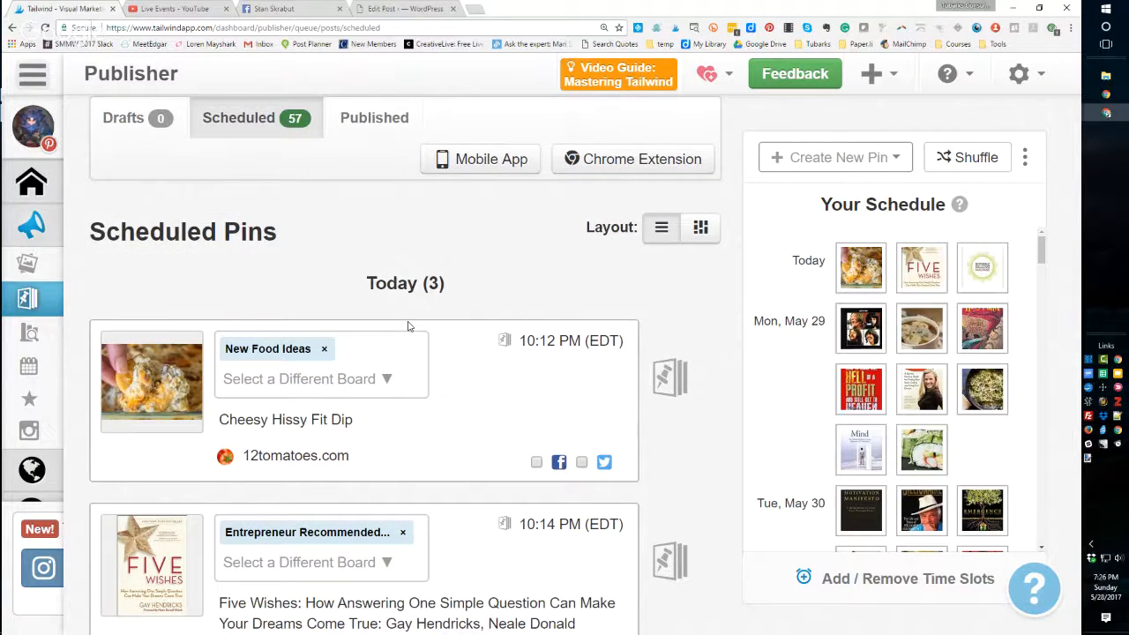
scroll(409, 326, "down", 8)
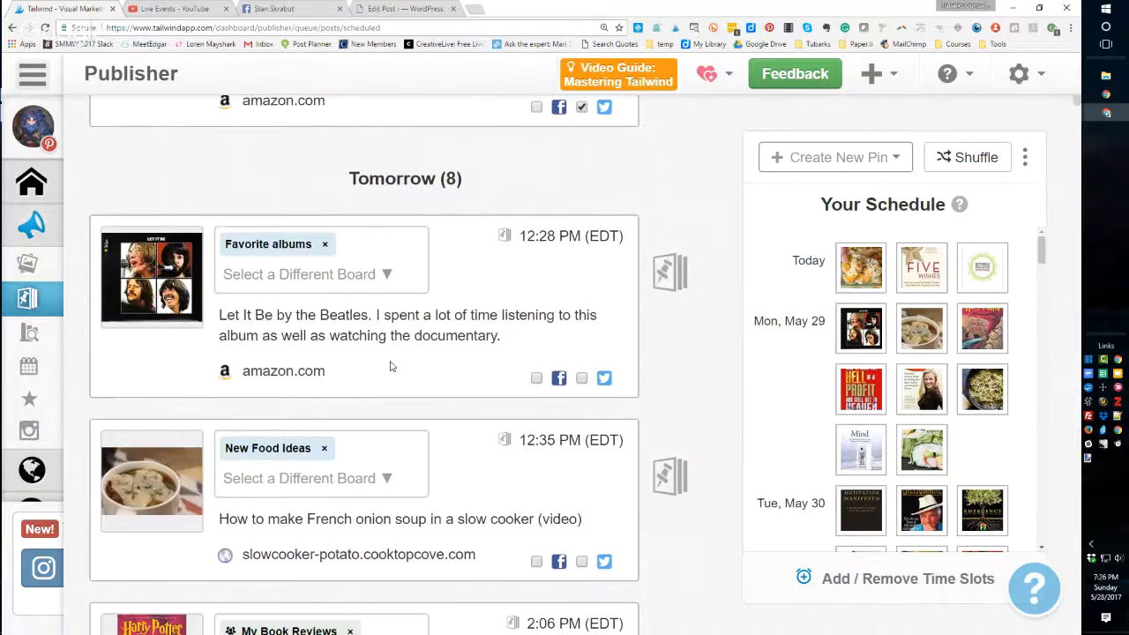
scroll(391, 363, "down", 10)
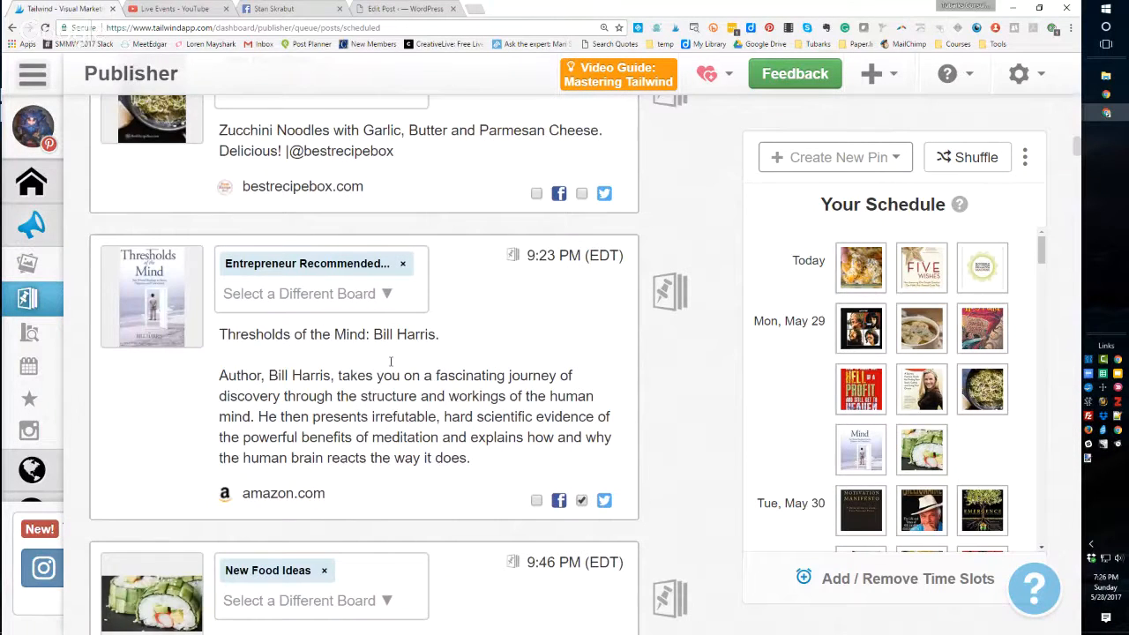
scroll(1076, 152, "up", 8)
scroll(1076, 123, "up", 10)
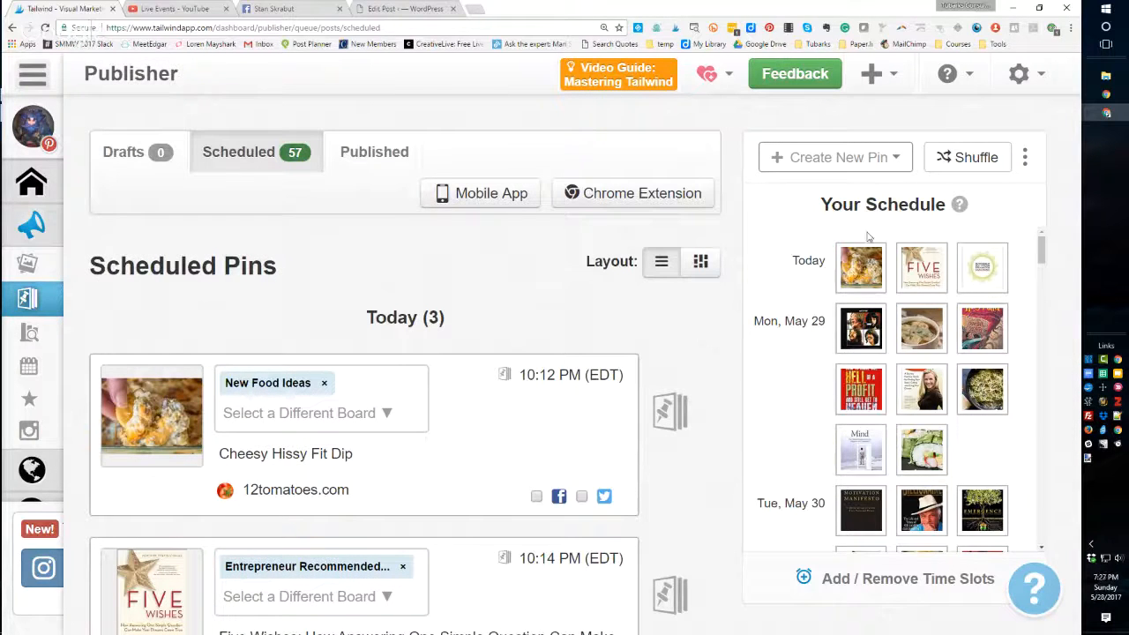
left_click_drag(1041, 253, 1039, 249)
- Move the Zucchini Noodles pin to the third time slot on Mon, May 29 in the schedule
mouse_move(984, 390)
left_click_drag(984, 389, 980, 328)
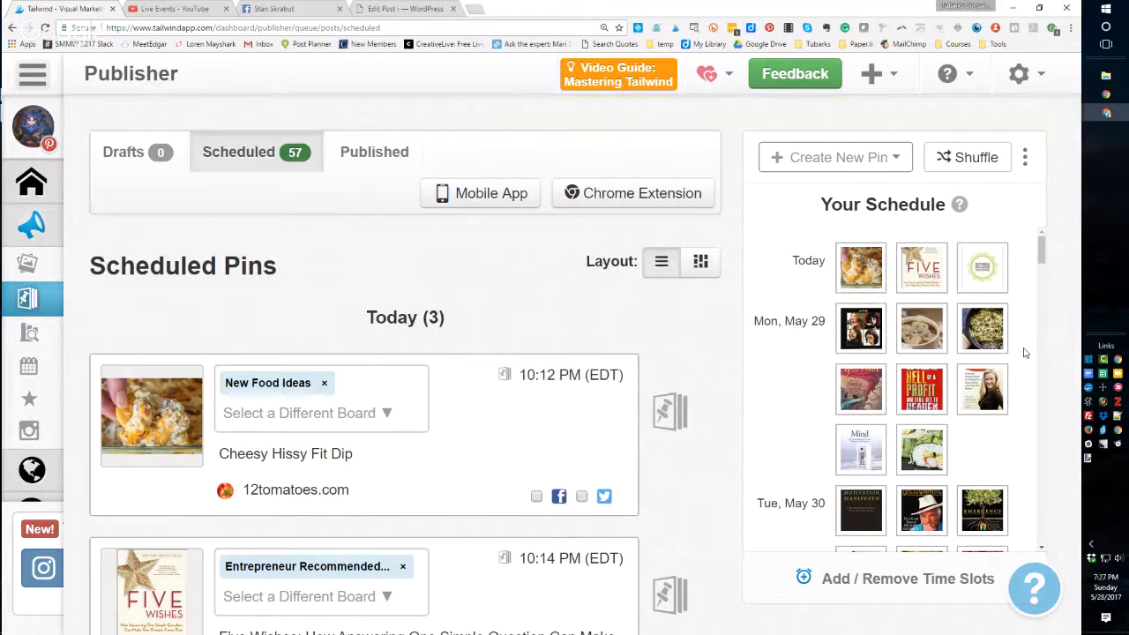
mouse_move(971, 357)
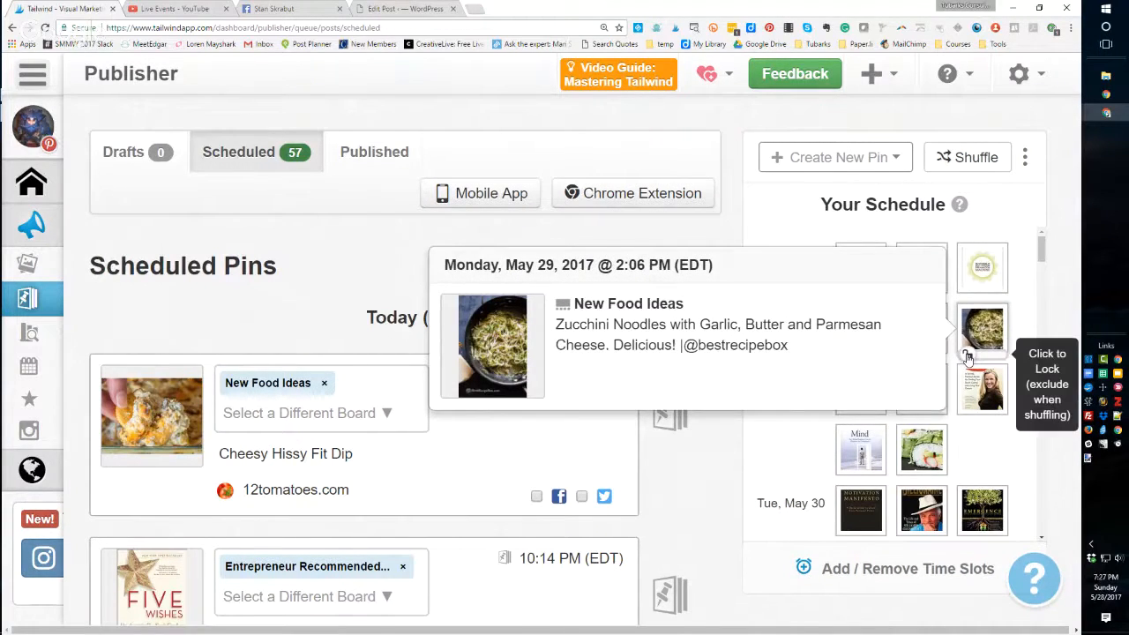
- Lock the Zucchini Noodles pin in the schedule
scroll(967, 357, "down", 4)
left_click(967, 357)
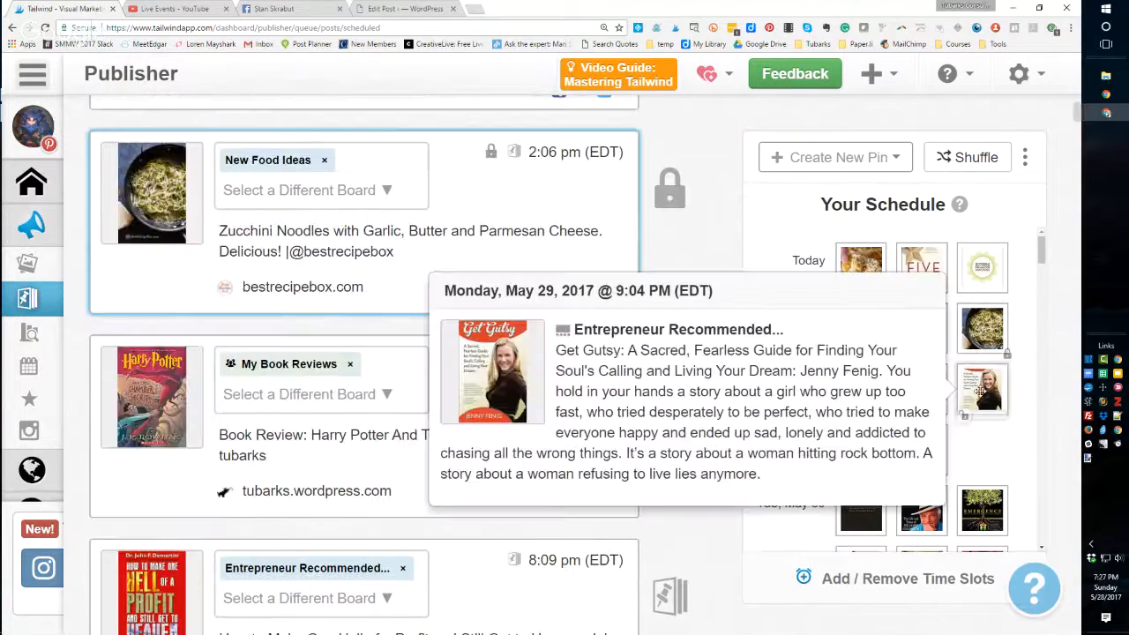
left_click_drag(981, 309, 981, 312)
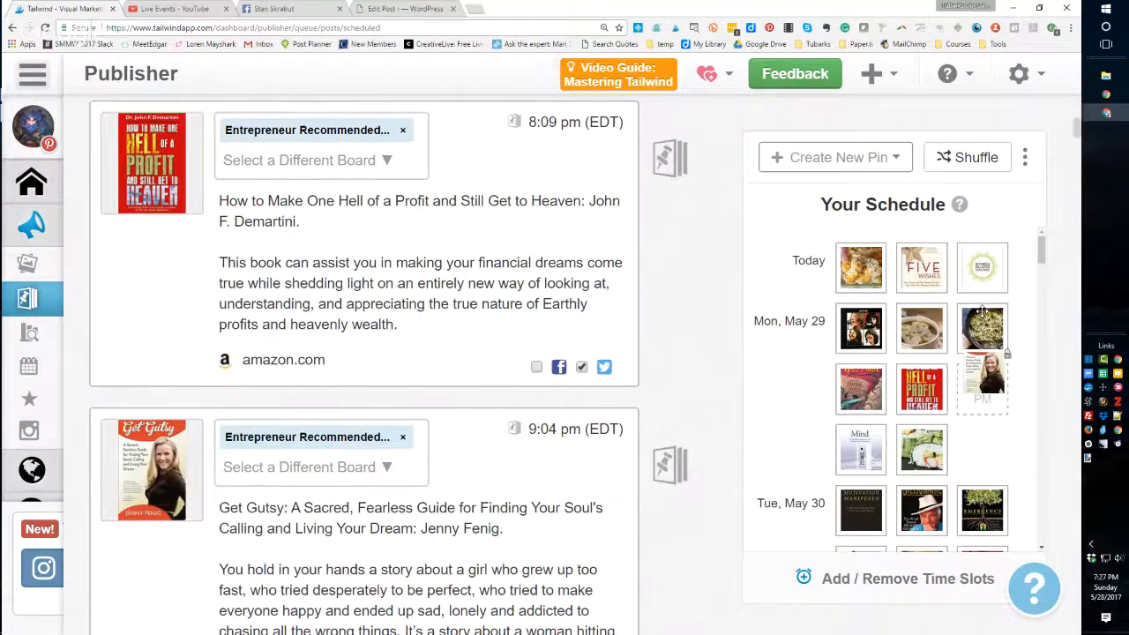
mouse_move(979, 327)
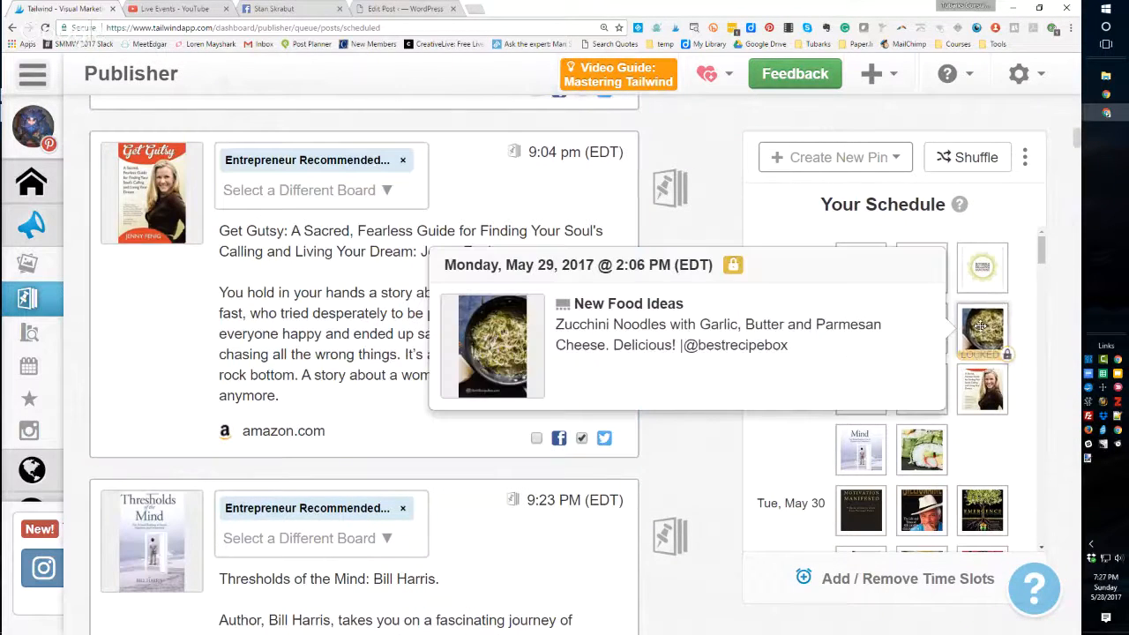
- Try to move the locked Zucchini Noodles pin, then unlock it in the schedule
left_click_drag(978, 327, 1000, 341)
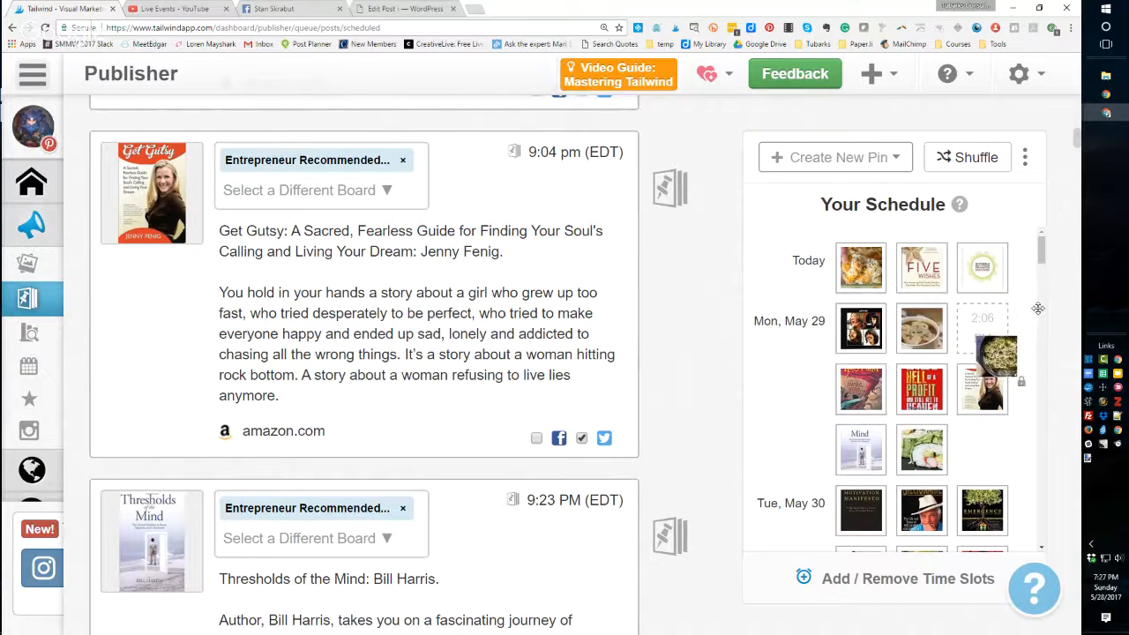
mouse_move(1003, 348)
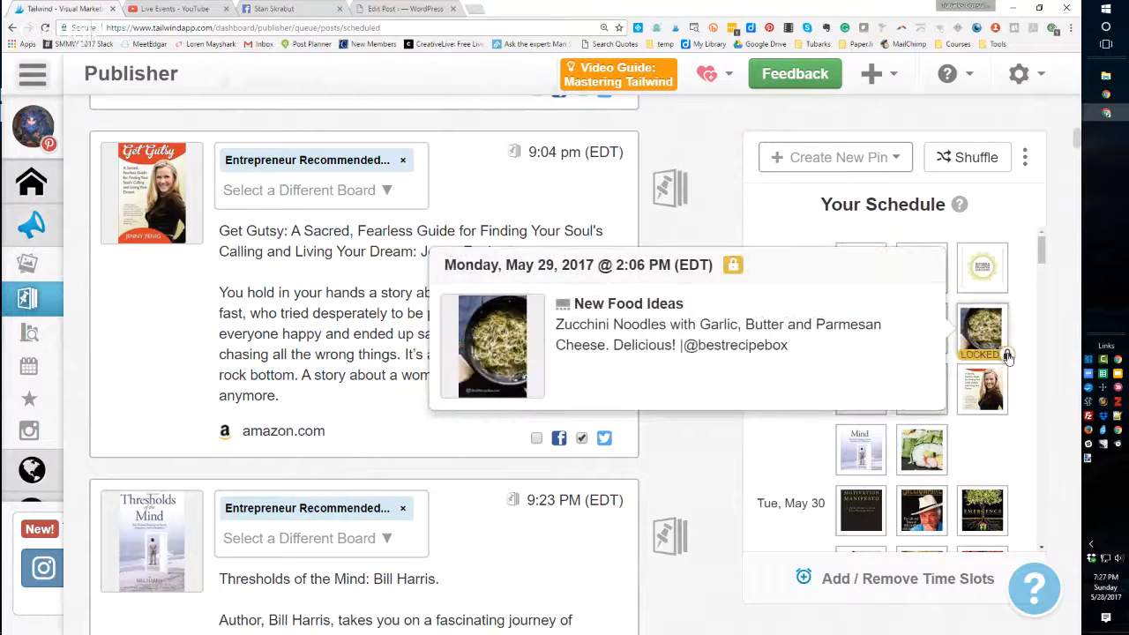
left_click(1007, 354)
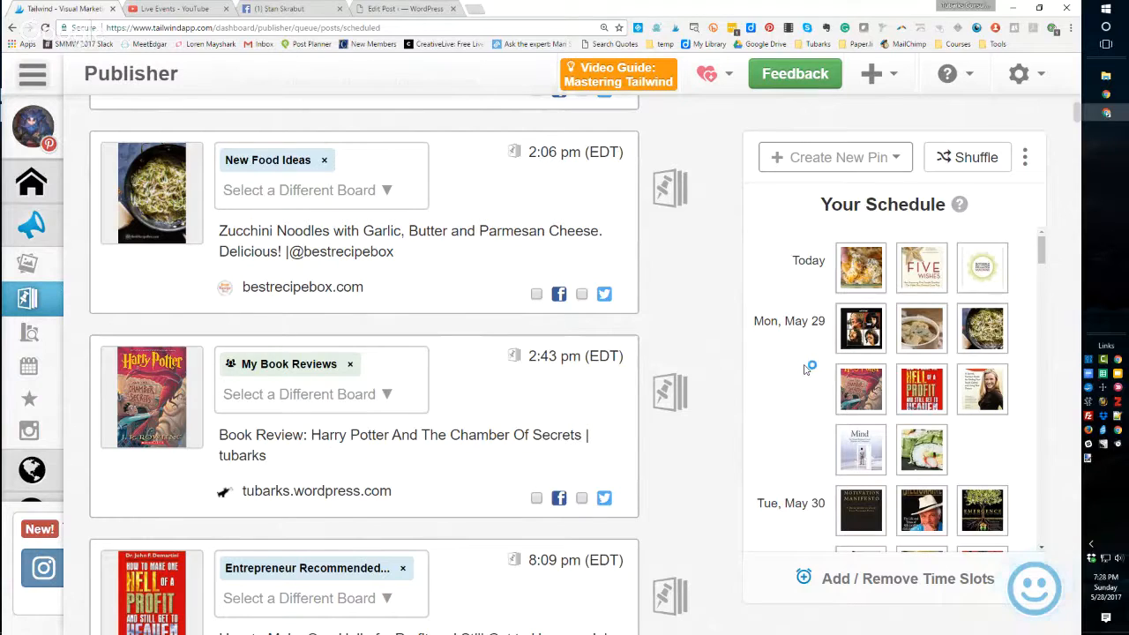
- Preview today's scheduled pins in the schedule grid and scroll back to the top of the scheduled list
mouse_move(888, 287)
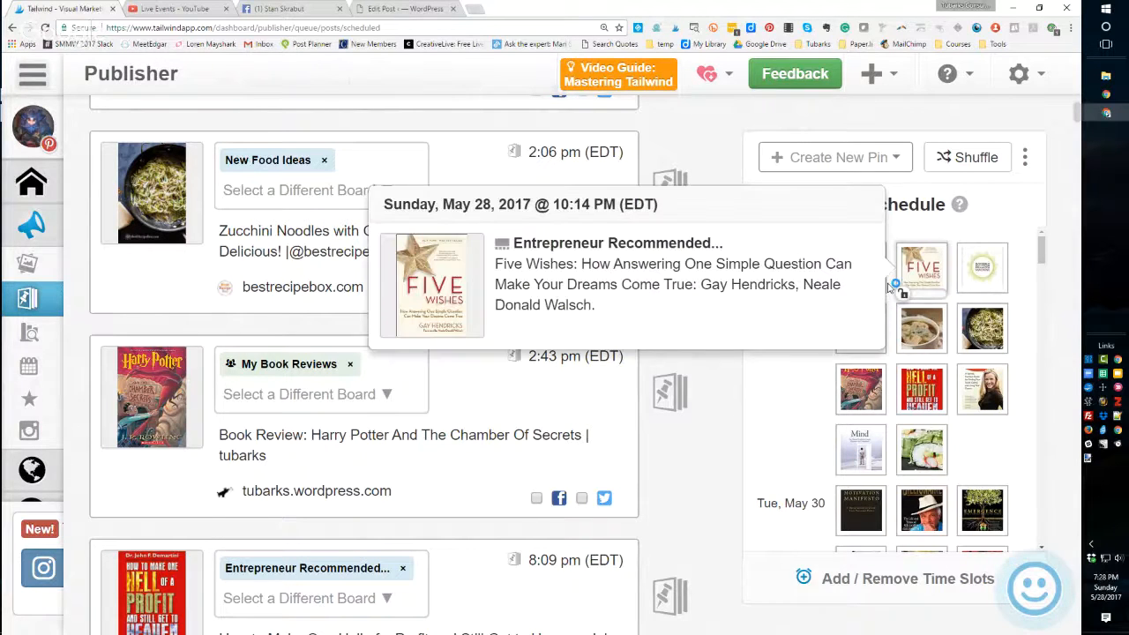
mouse_move(952, 305)
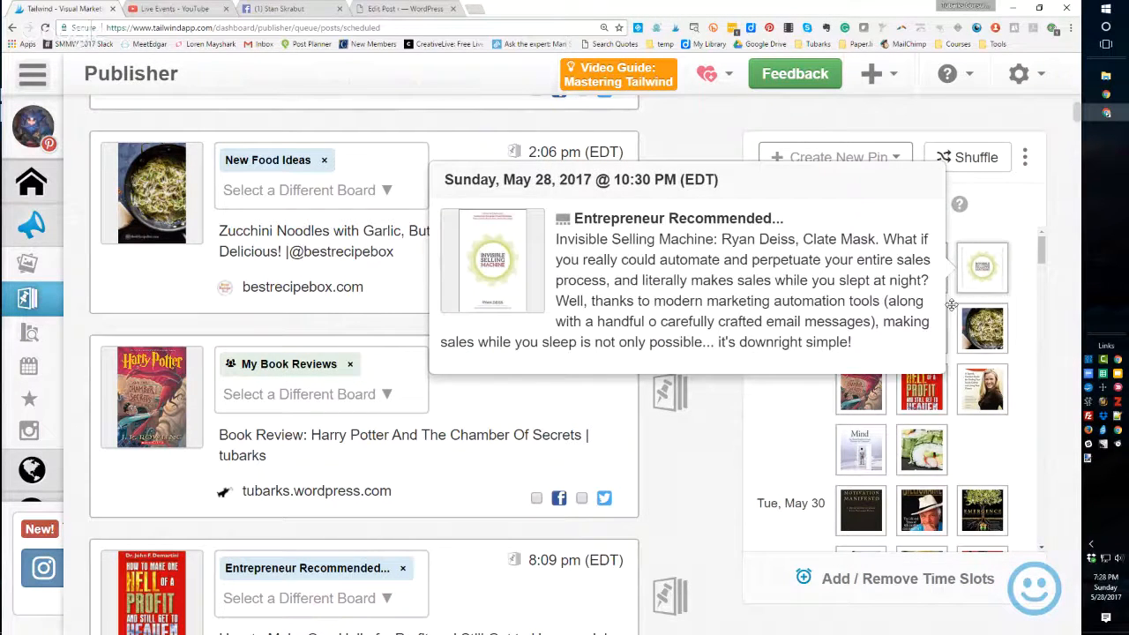
mouse_move(853, 515)
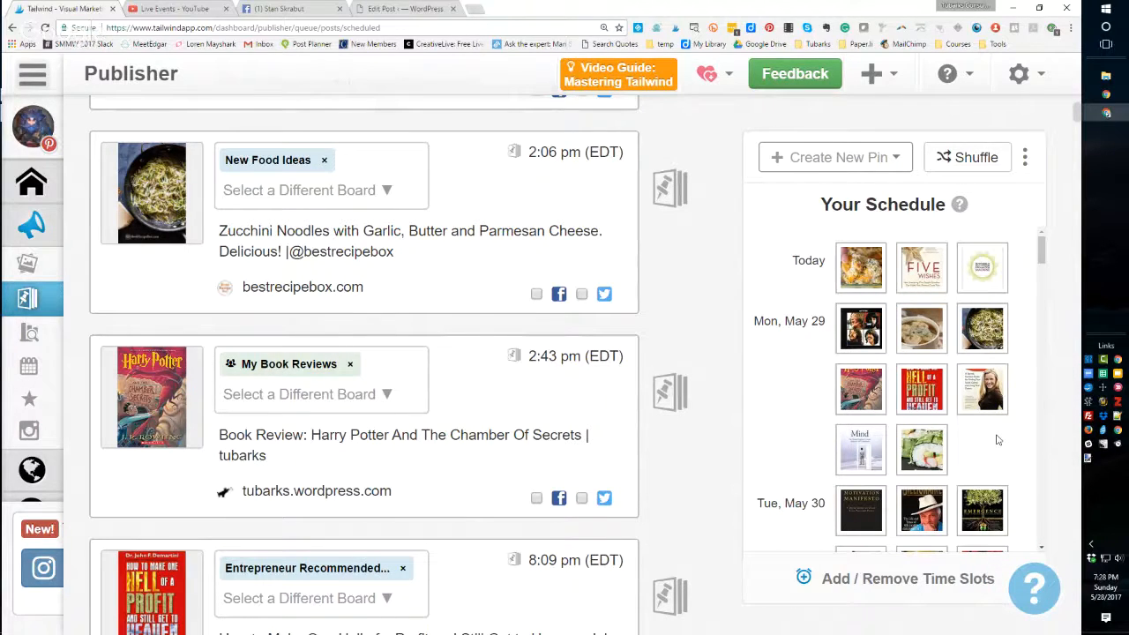
mouse_move(989, 426)
mouse_move(103, 255)
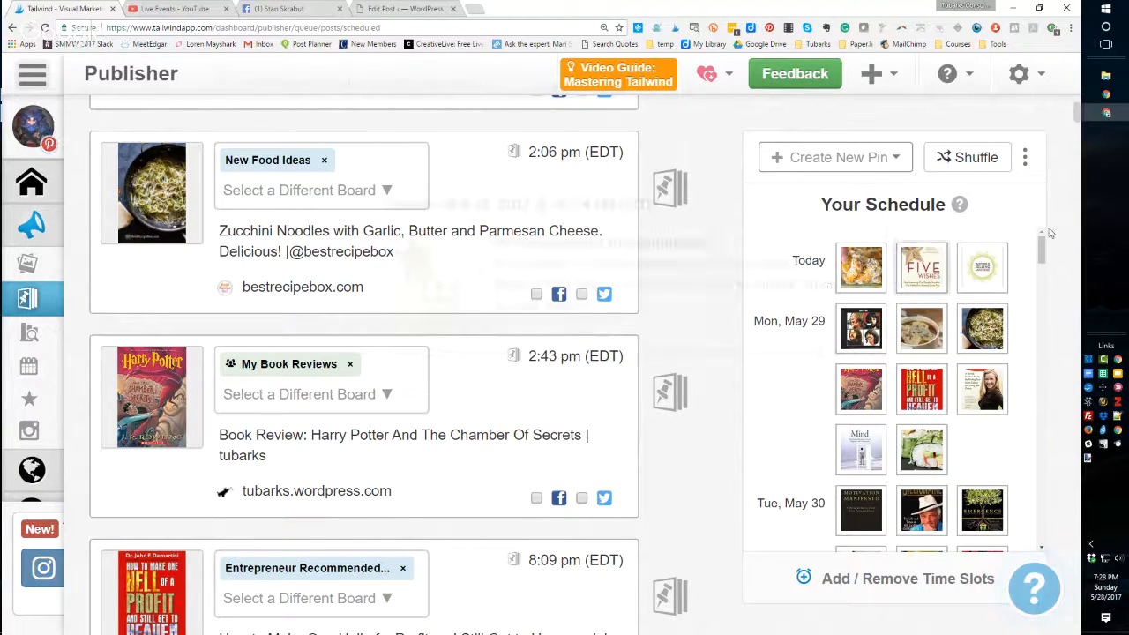
scroll(1078, 106, "up", 3)
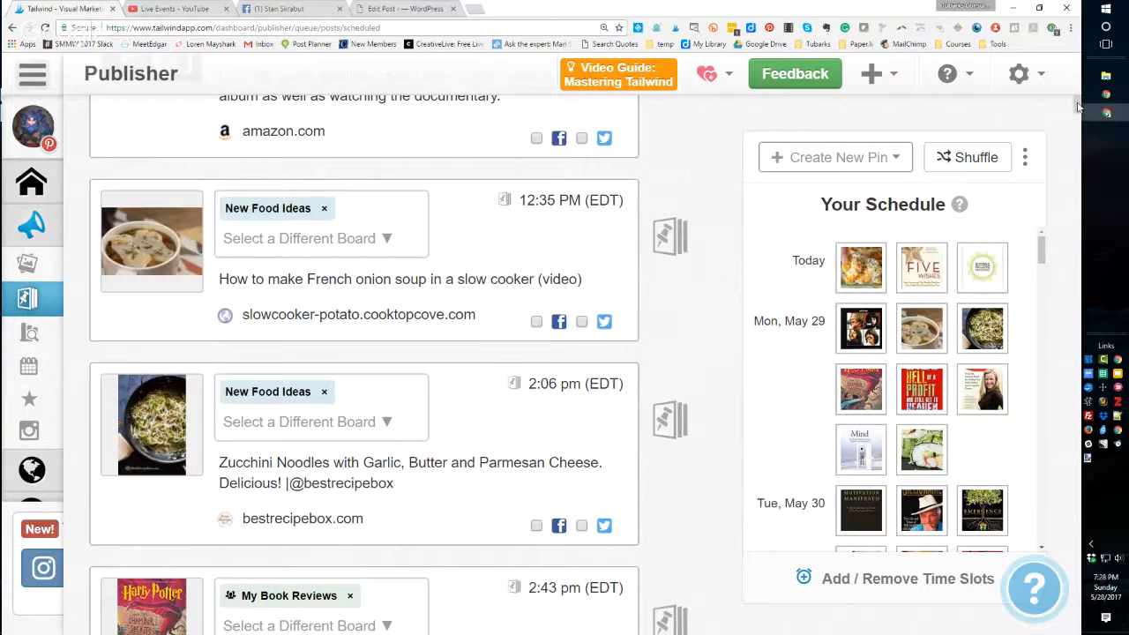
scroll(1077, 106, "up", 3)
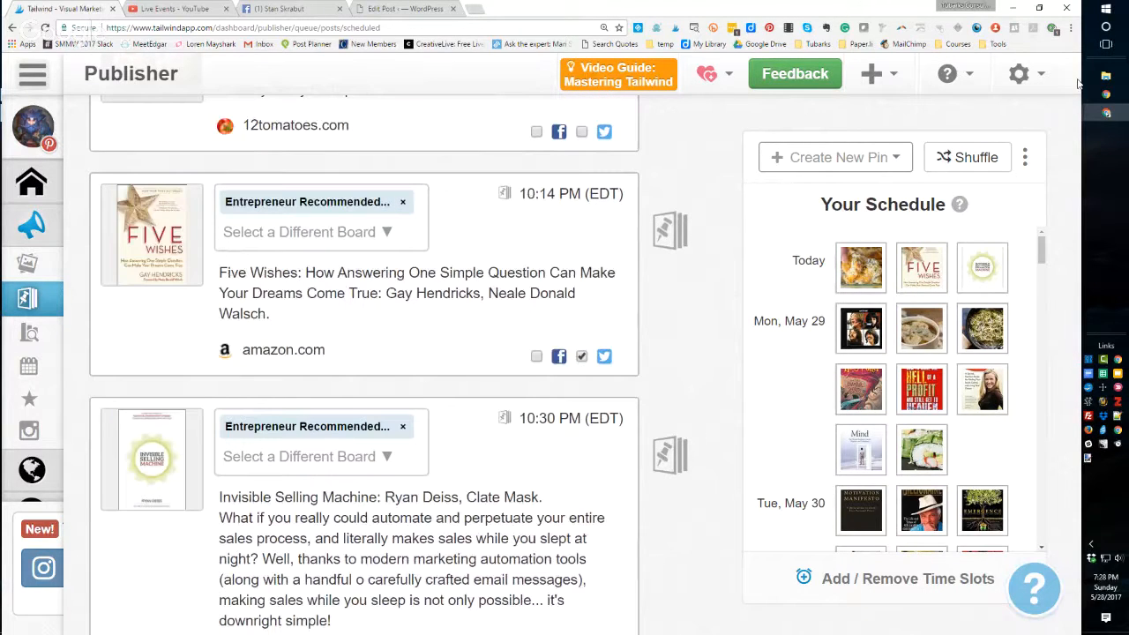
left_click_drag(1077, 84, 1078, 66)
- Open the Published pins list and sort it by board
left_click(366, 156)
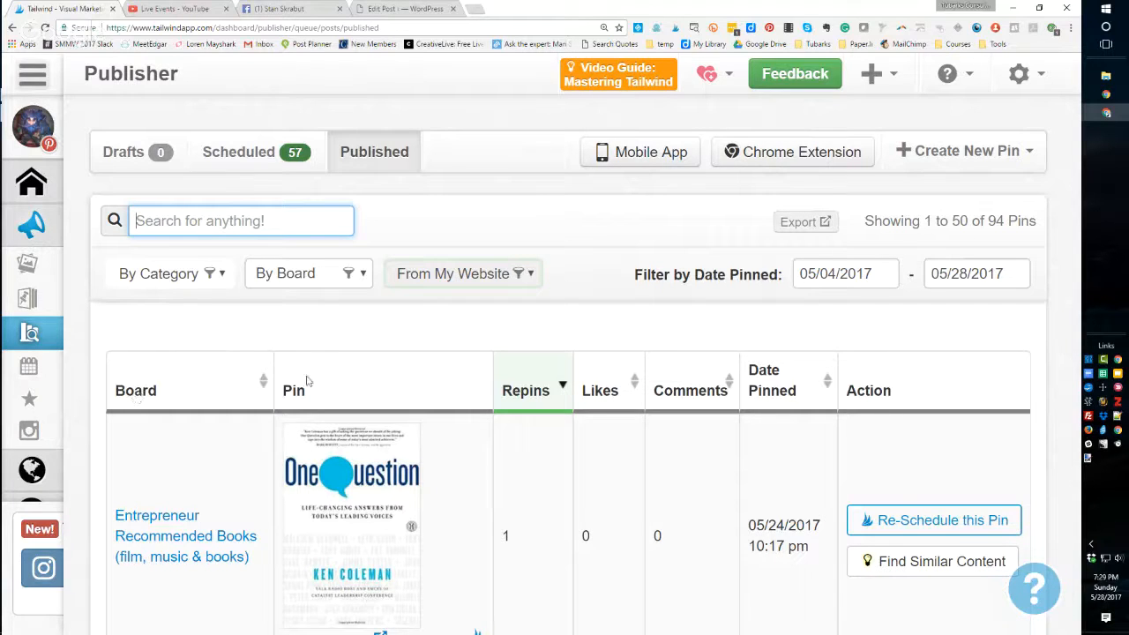
mouse_move(449, 480)
left_click(141, 399)
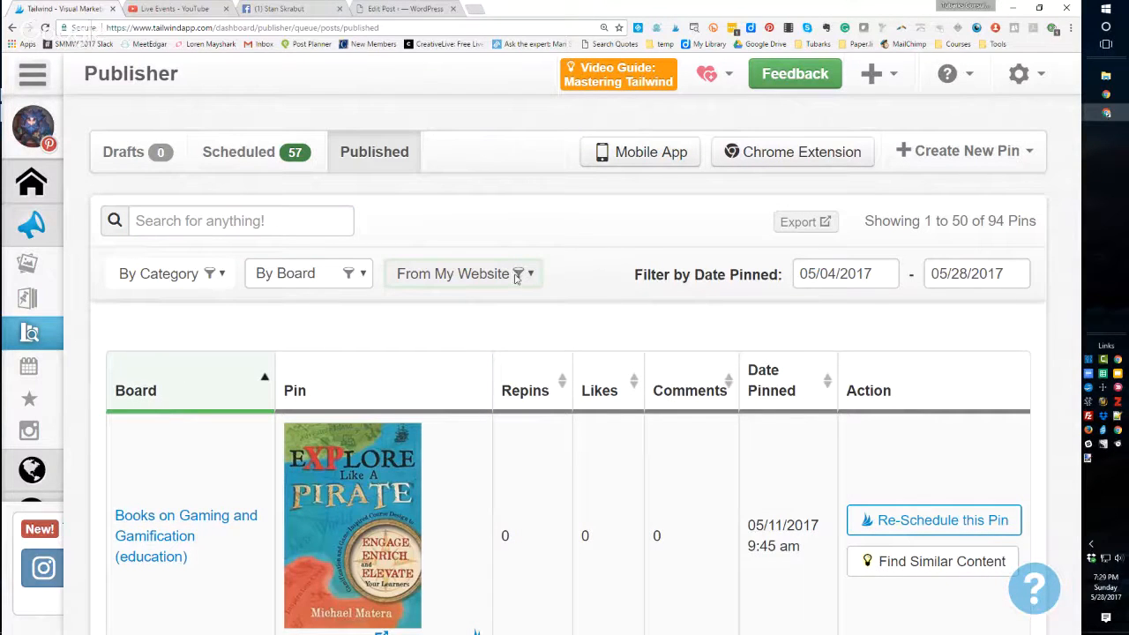
- Open the category and board filter lists and close them without choosing a filter
left_click(221, 276)
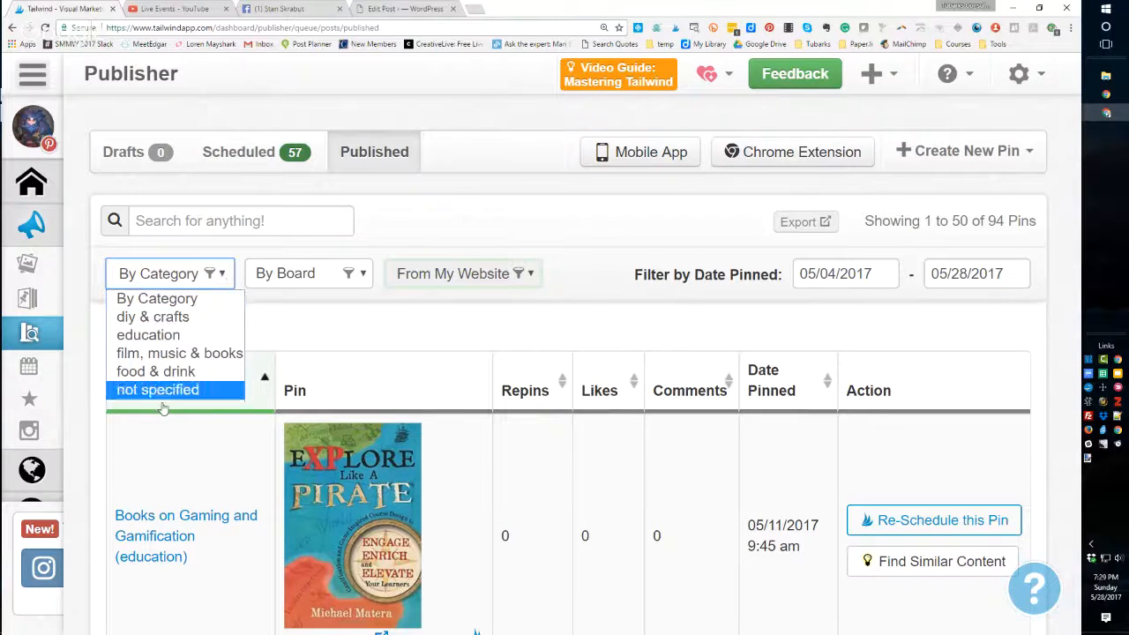
left_click(237, 256)
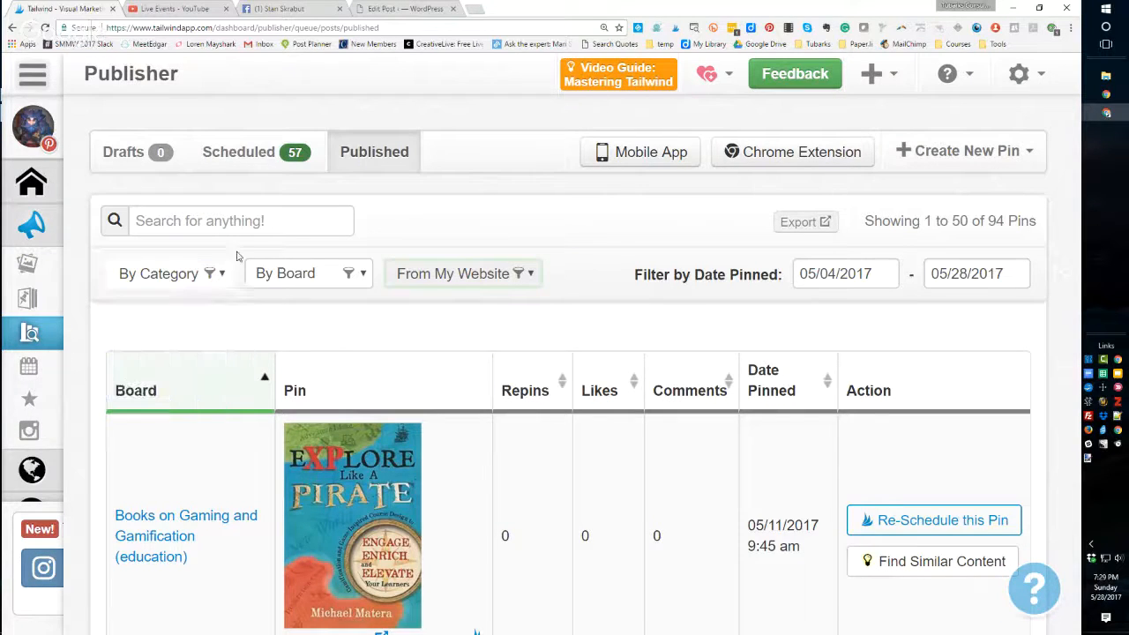
left_click(361, 276)
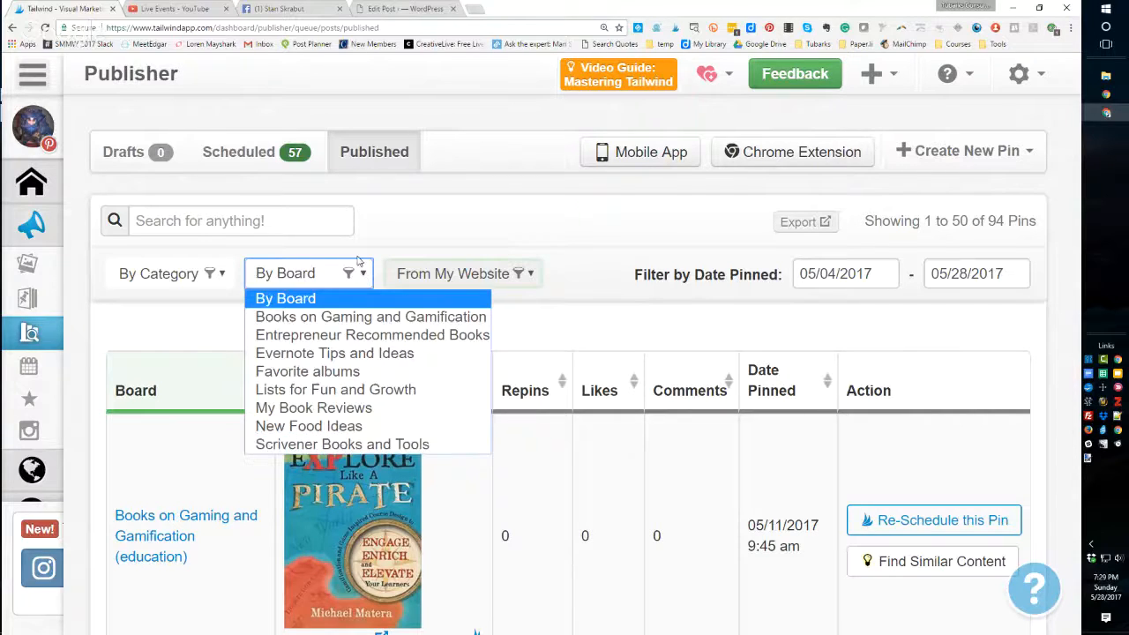
left_click(361, 247)
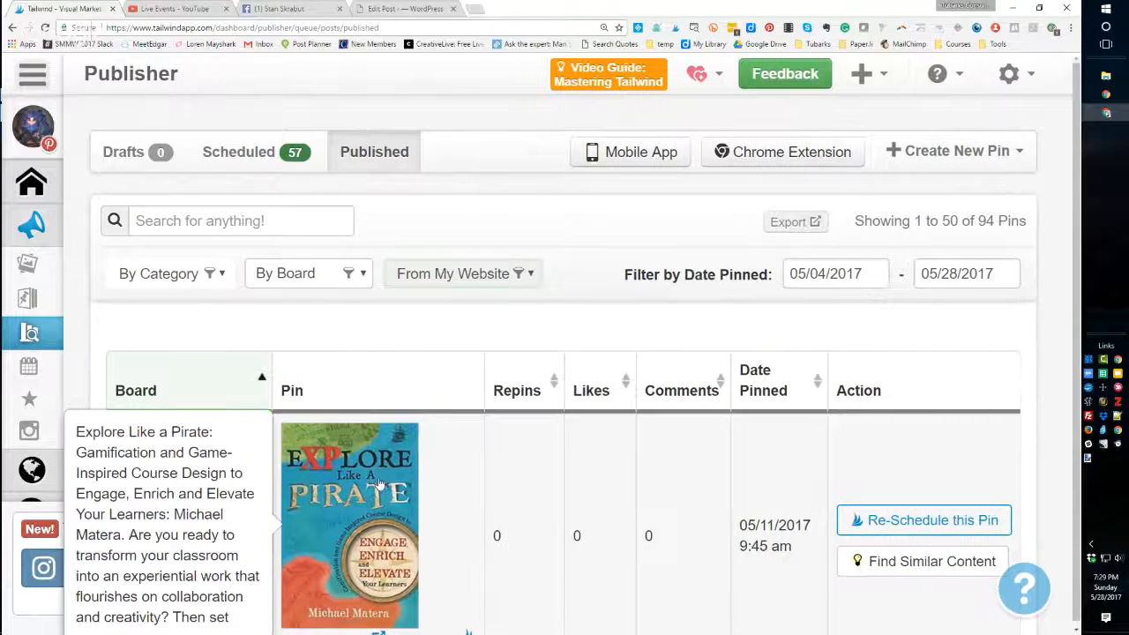
- Sort published pins by date pinned, scroll through them, and sort them by repins
left_click(535, 393)
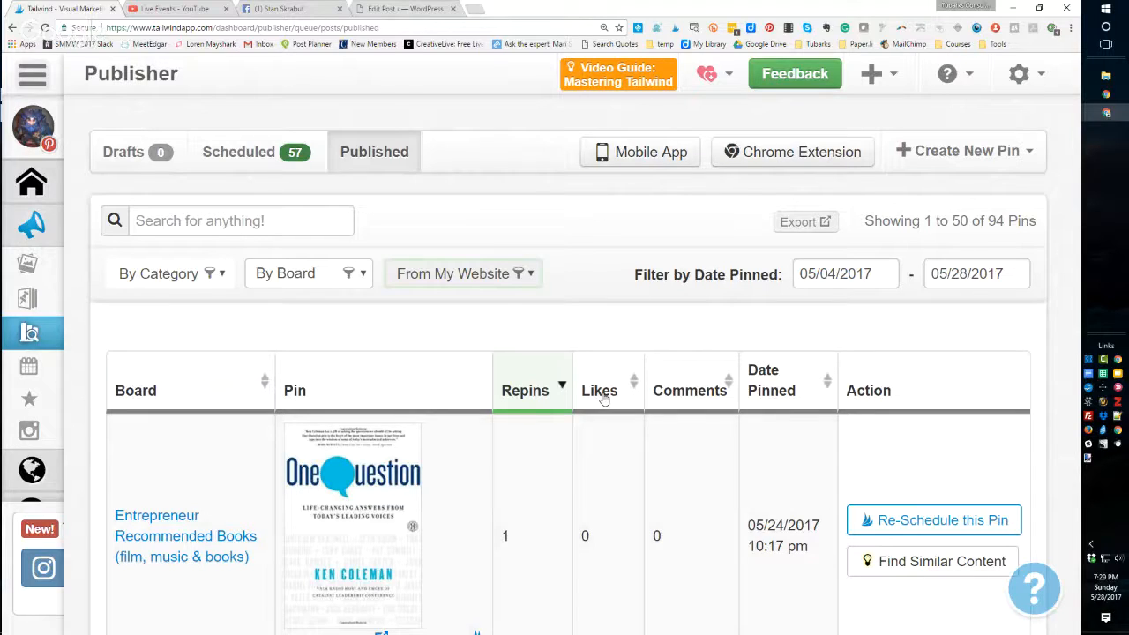
left_click(779, 393)
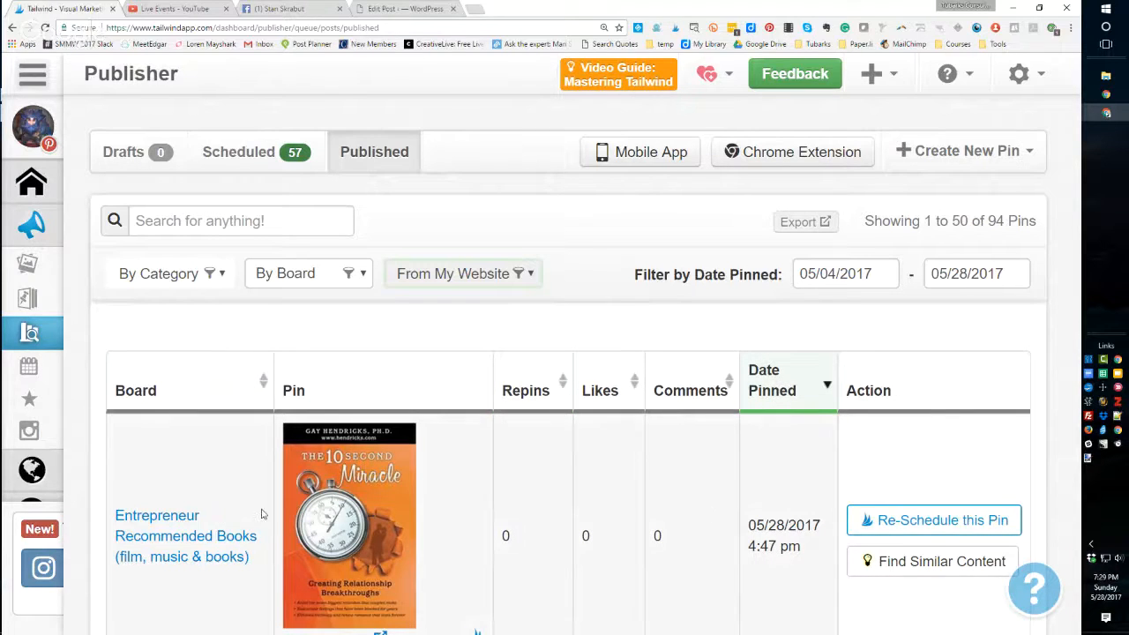
scroll(1037, 346, "down", 1)
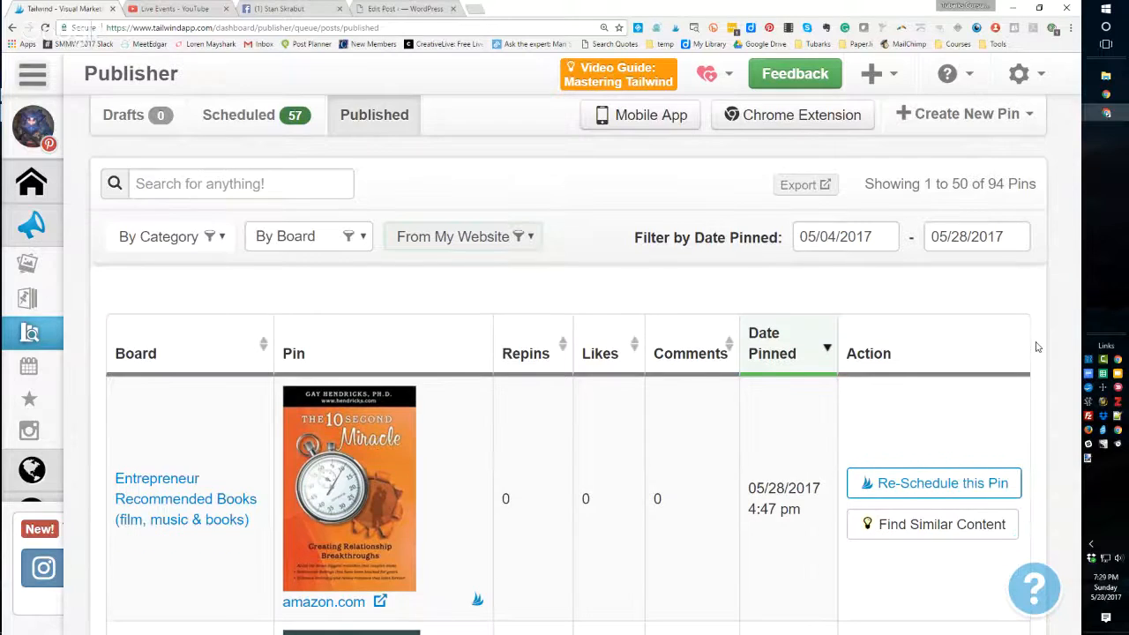
scroll(1037, 347, "down", 6)
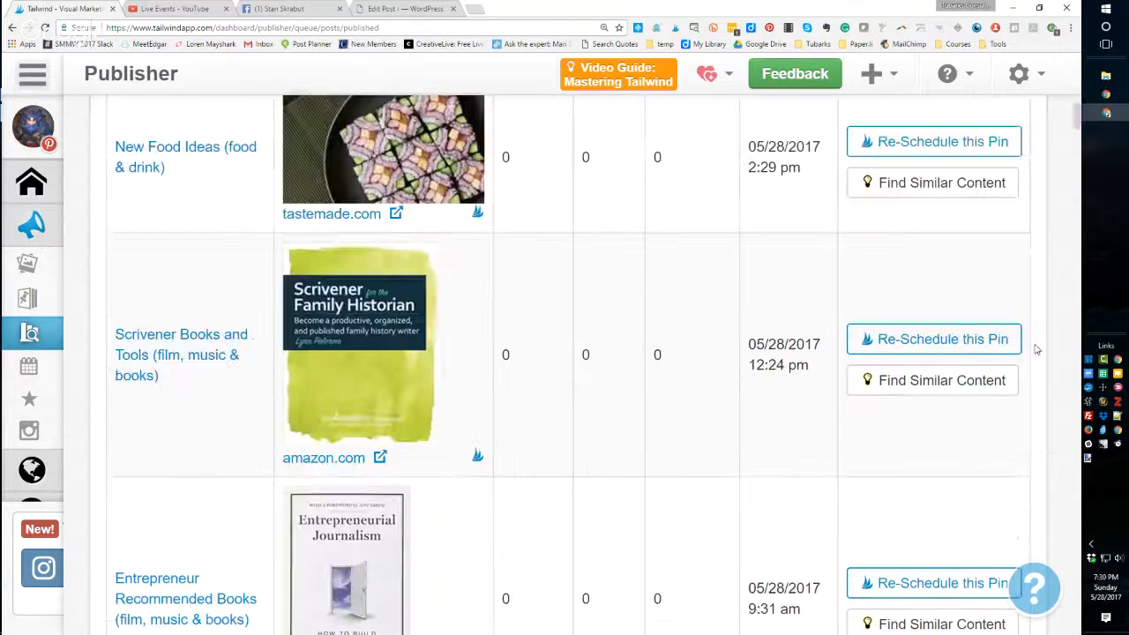
left_click_drag(1077, 120, 1075, 72)
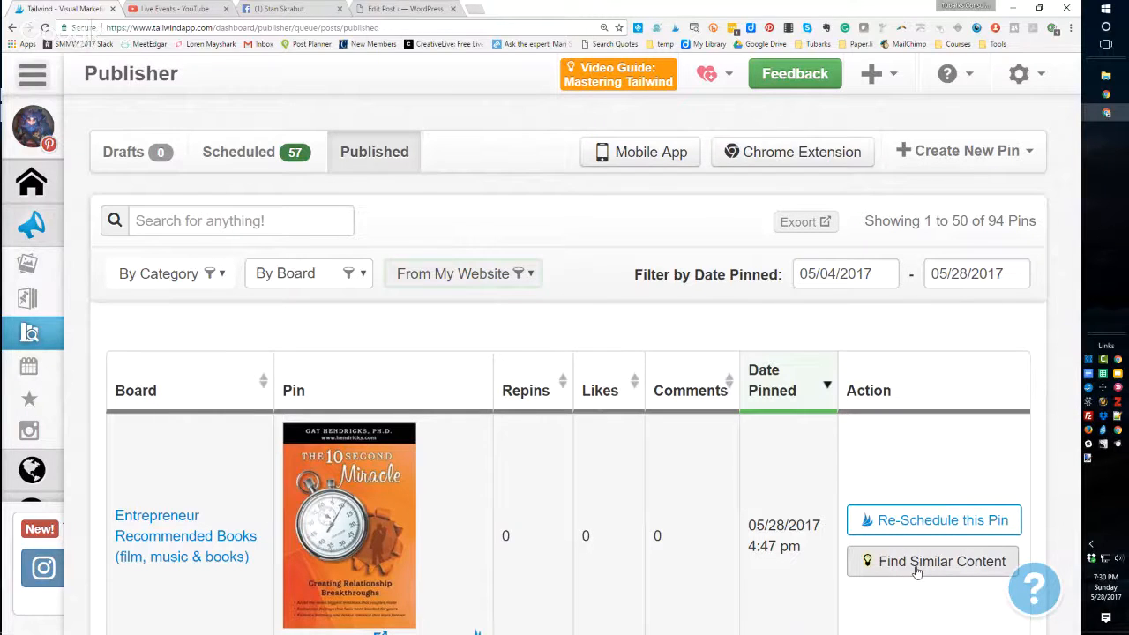
mouse_move(310, 491)
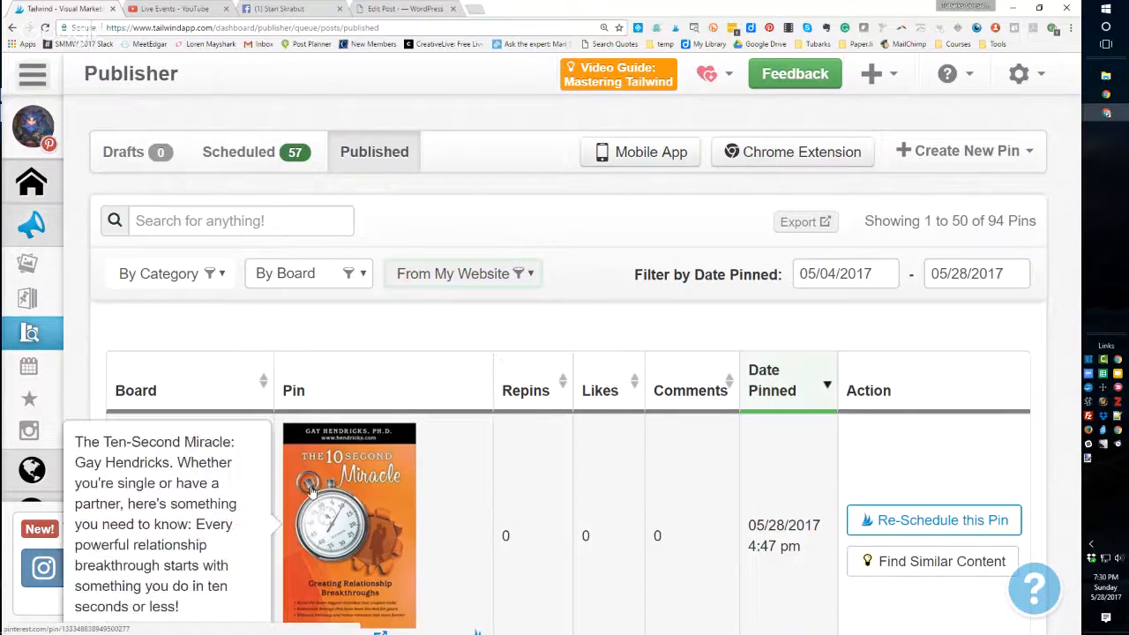
left_click(534, 397)
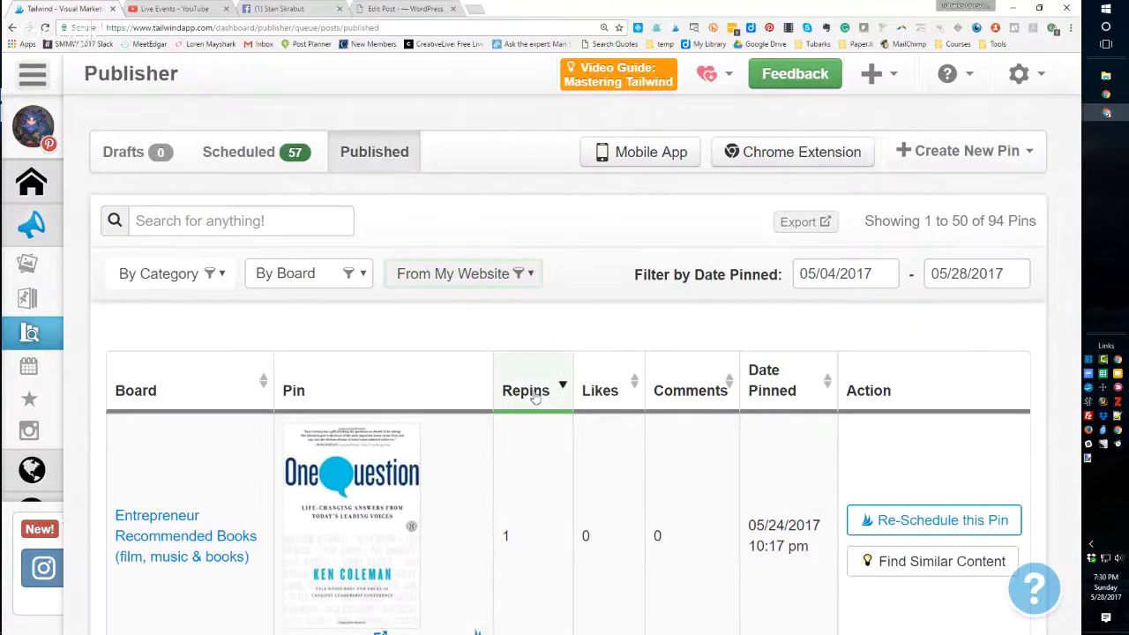
- Open similar suggested content for the One Question pin, browse the suggestions, and close the window
left_click(897, 568)
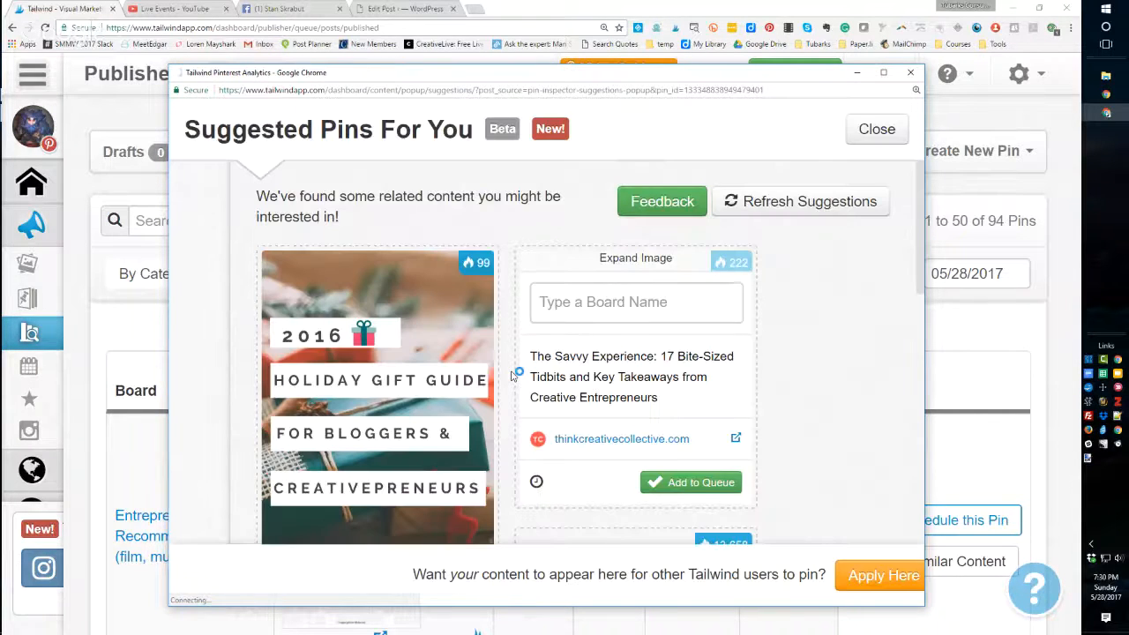
scroll(922, 285, "down", 5)
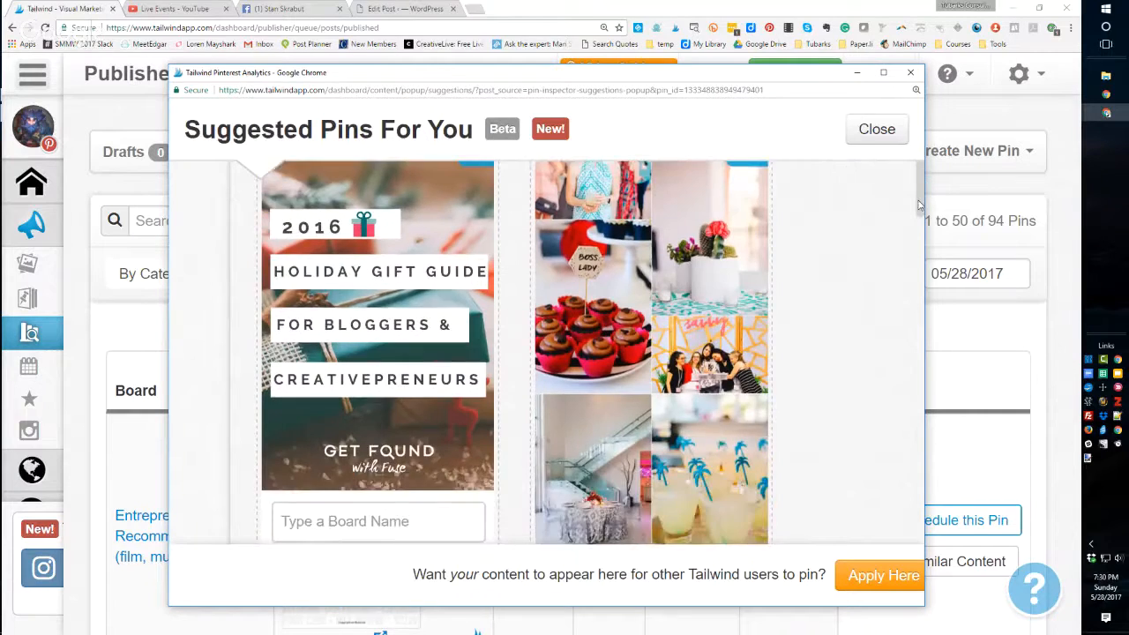
left_click_drag(921, 285, 954, 404)
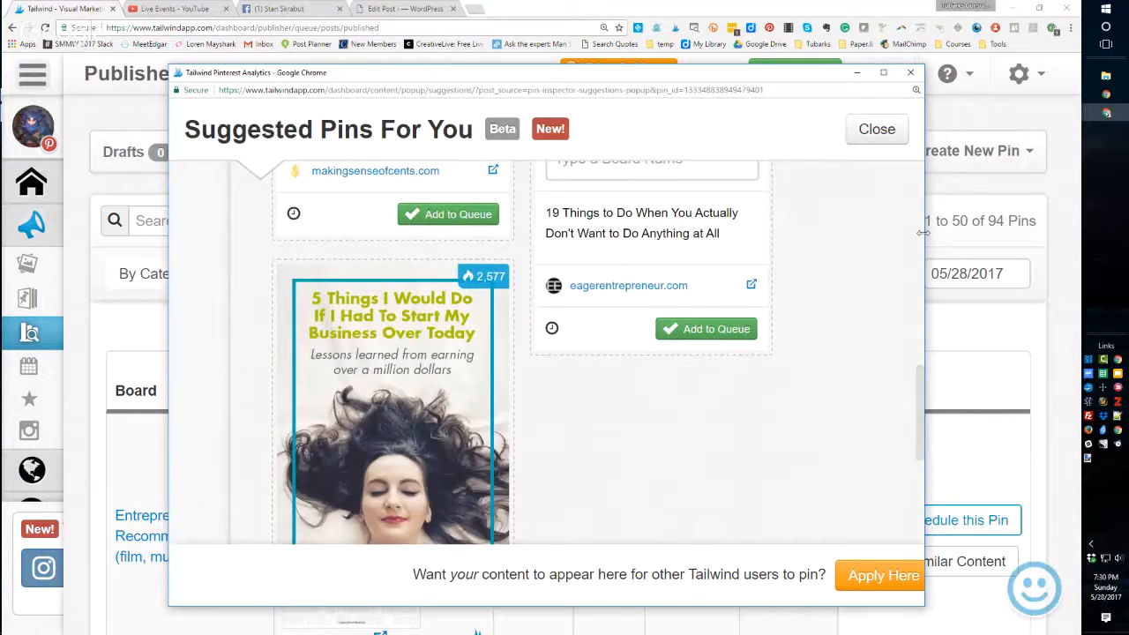
left_click_drag(923, 233, 922, 210)
left_click(910, 73)
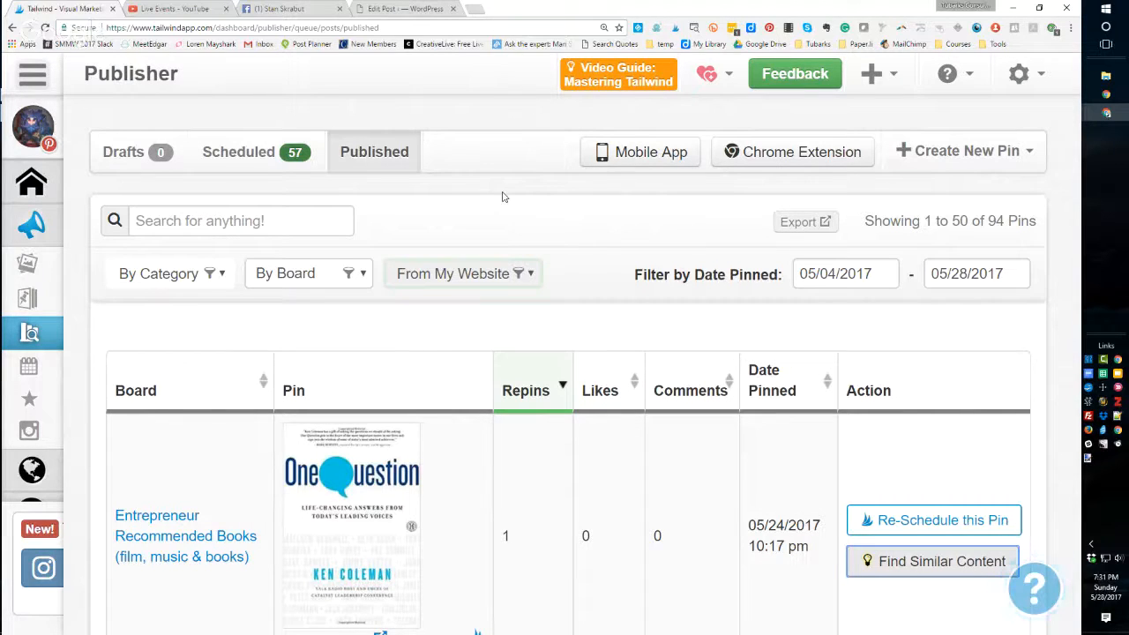
- Open the weekly pinning schedule and change Monday's 12:28 PM time slot to 9:42 AM
left_click(35, 369)
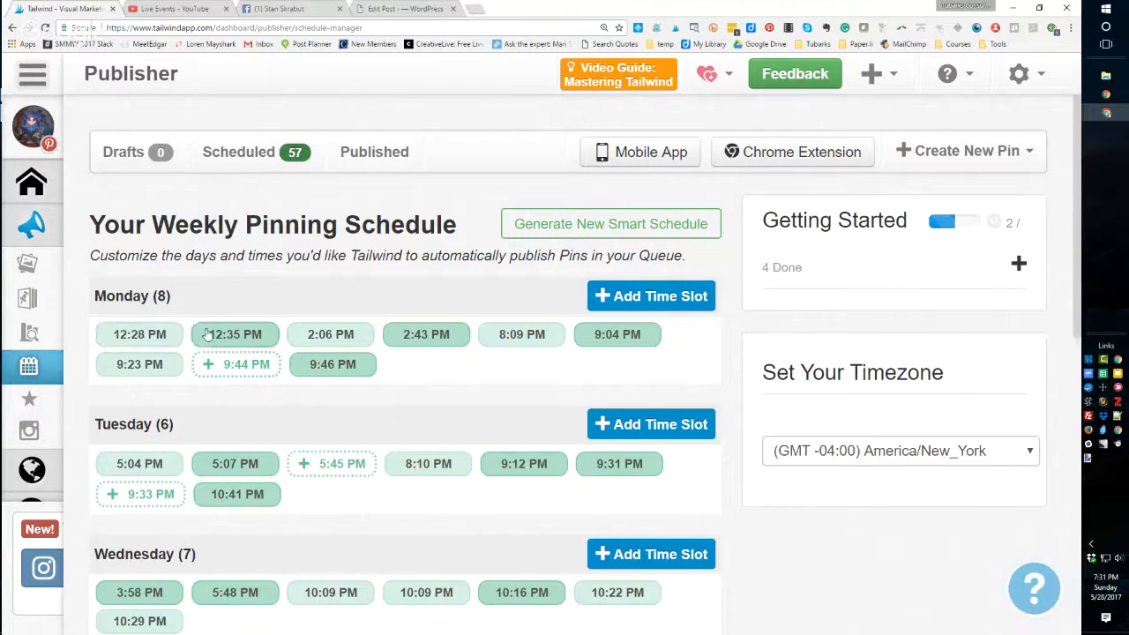
left_click(136, 341)
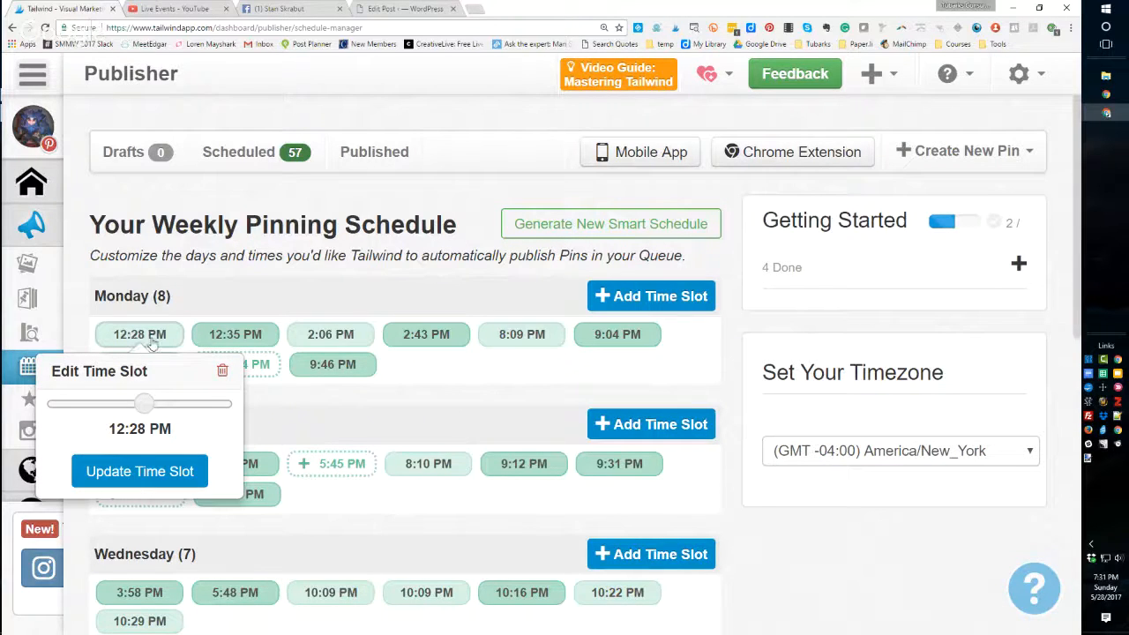
mouse_move(146, 406)
left_mouse_down()
mouse_move(68, 406)
mouse_move(126, 406)
left_mouse_up()
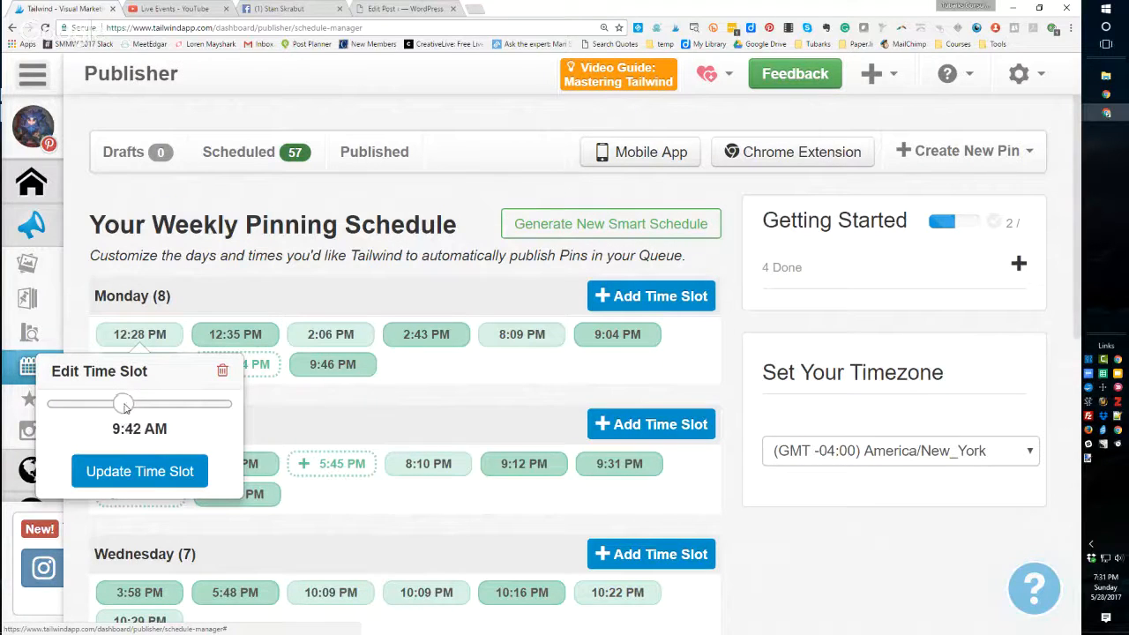
left_click(144, 471)
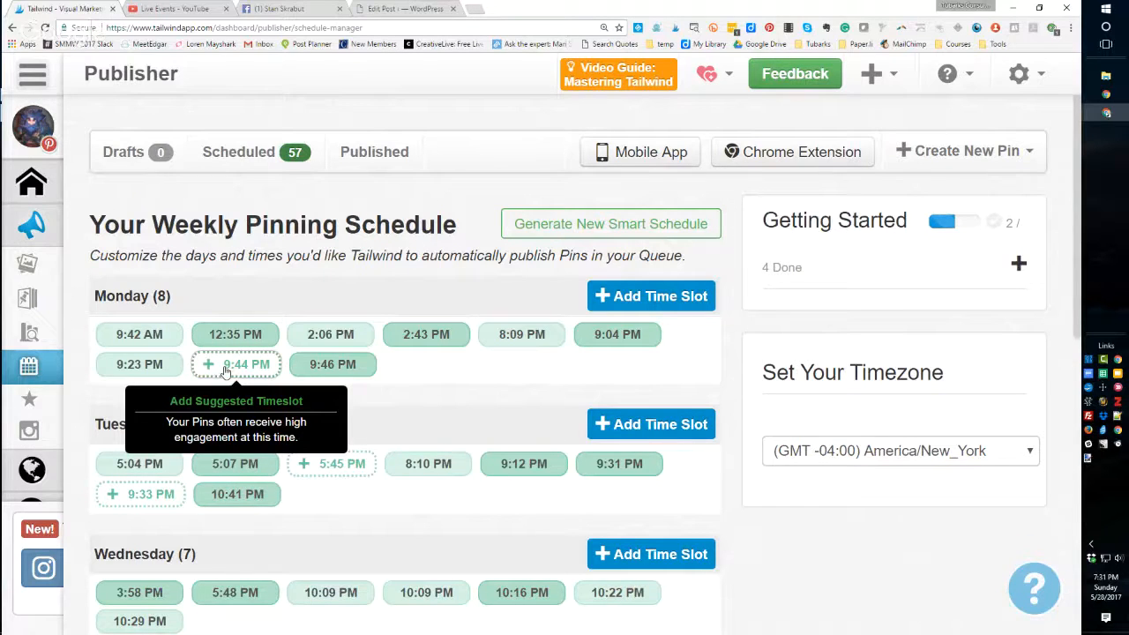
- Add the suggested Monday 9:44 PM and Tuesday 5:45 PM time slots to the schedule
left_click(226, 372)
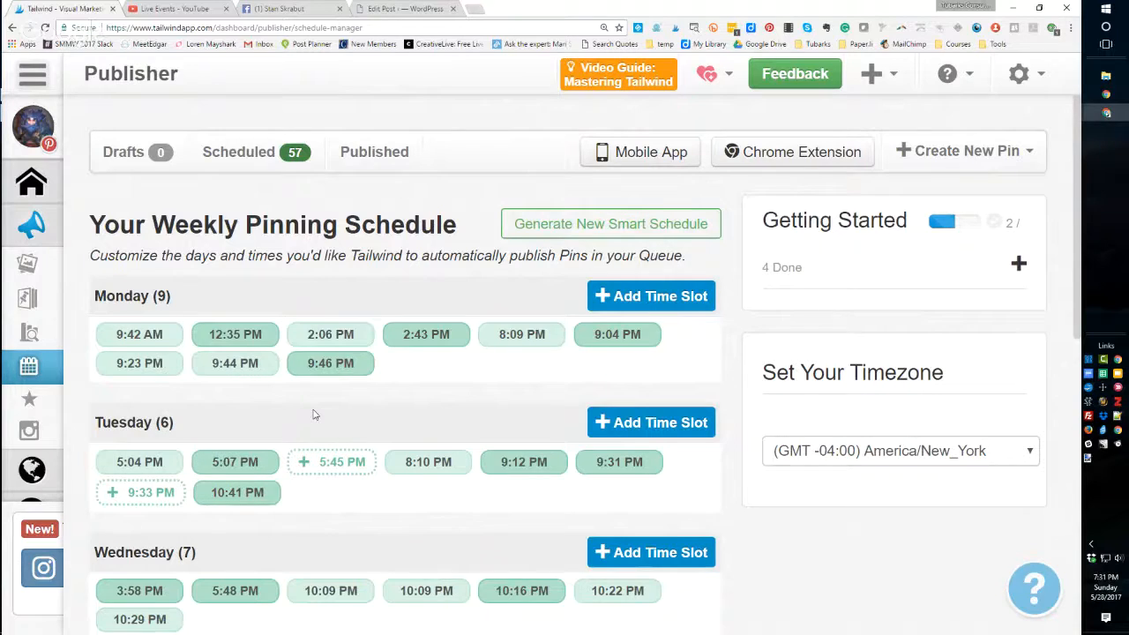
scroll(313, 414, "down", 3)
scroll(314, 414, "down", 3)
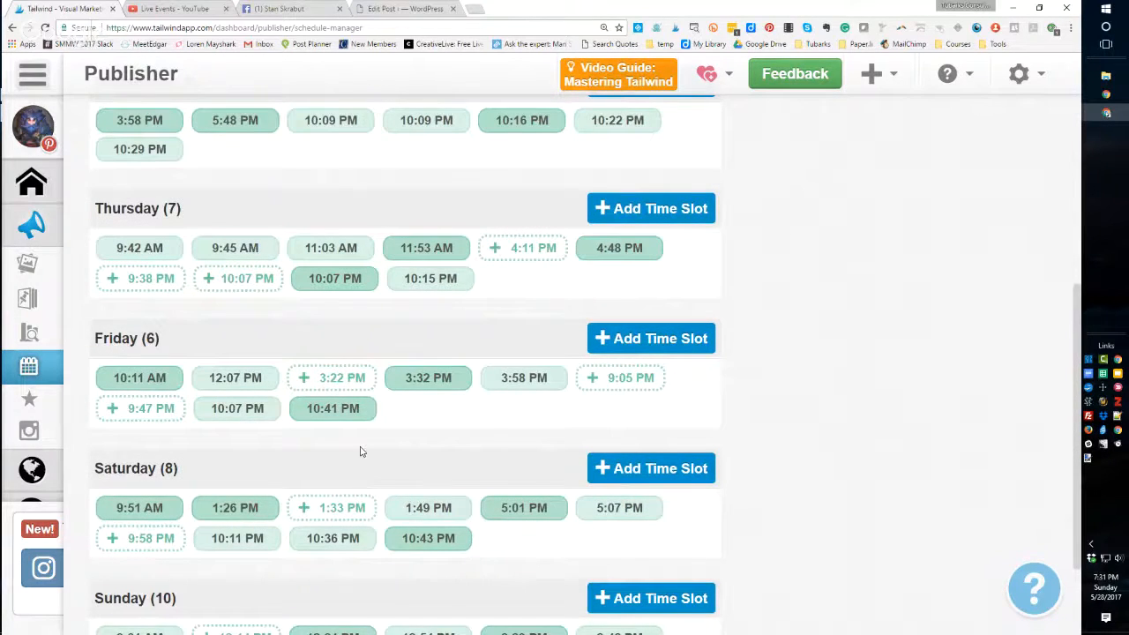
scroll(360, 452, "down", 2)
scroll(360, 451, "up", 3)
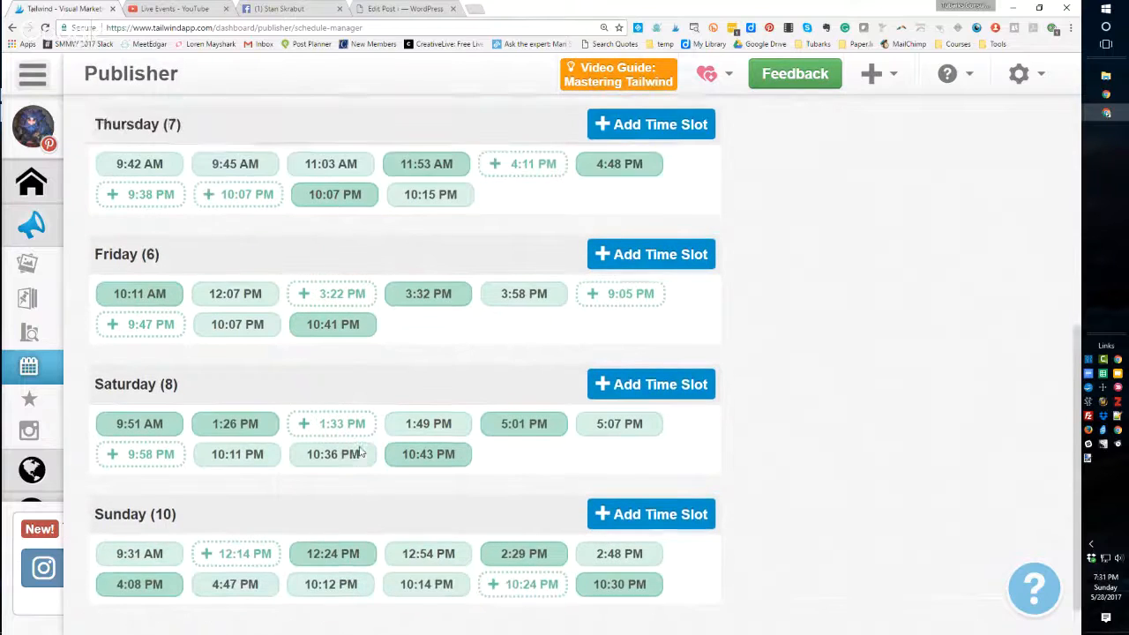
scroll(360, 451, "up", 4)
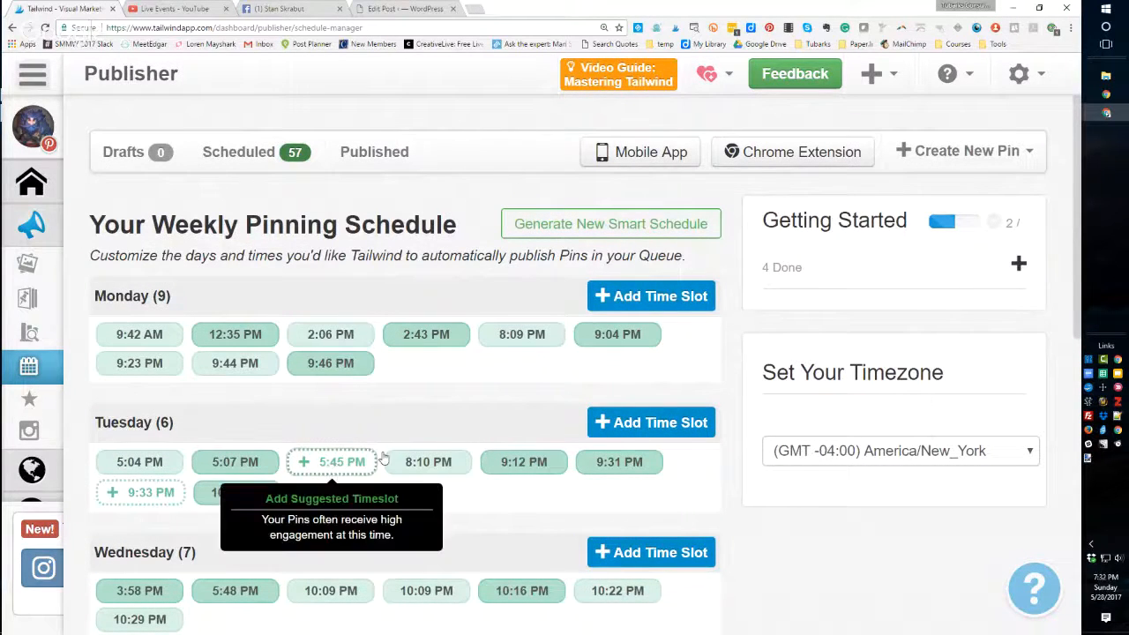
left_click(335, 462)
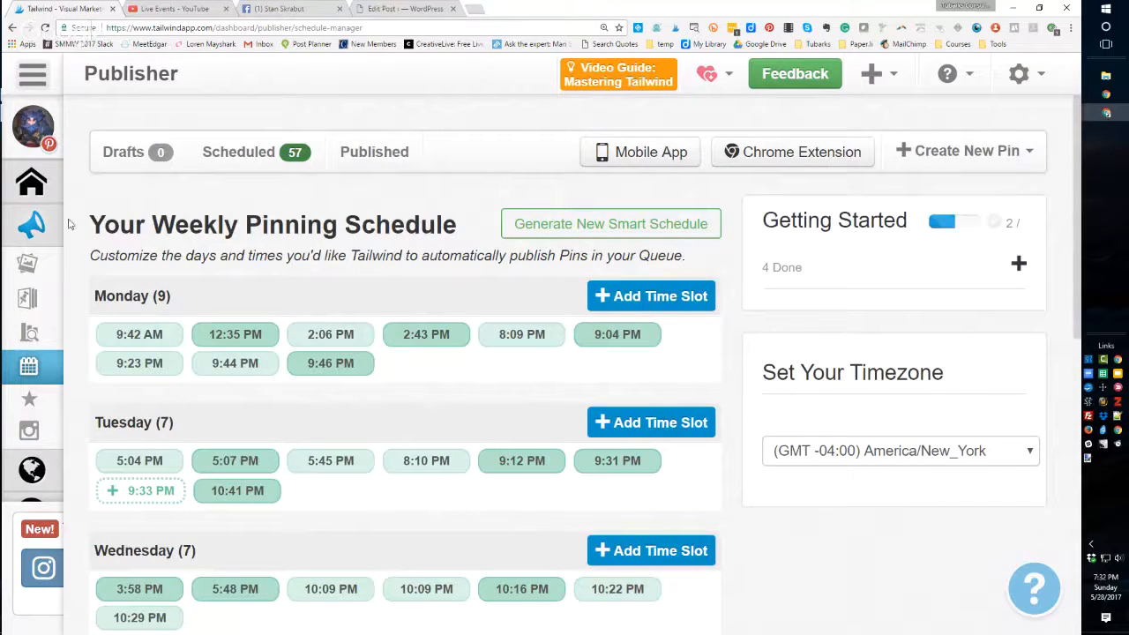
- Open the scheduled pins and inspect the pins and empty time slots in the schedule preview
mouse_move(31, 265)
left_click(111, 305)
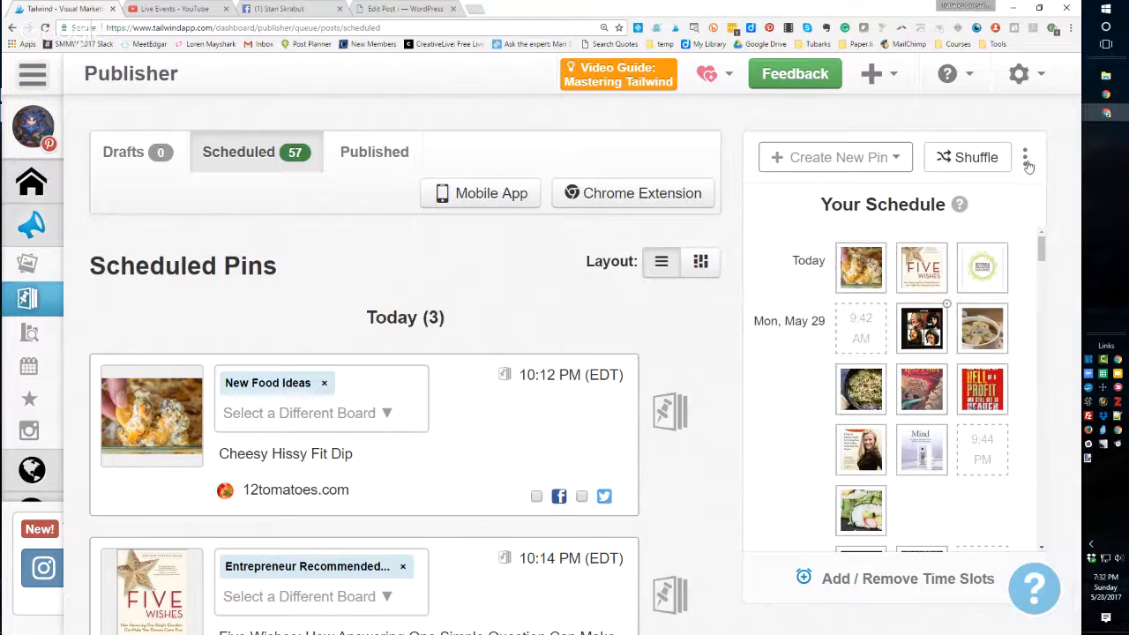
left_click(1024, 158)
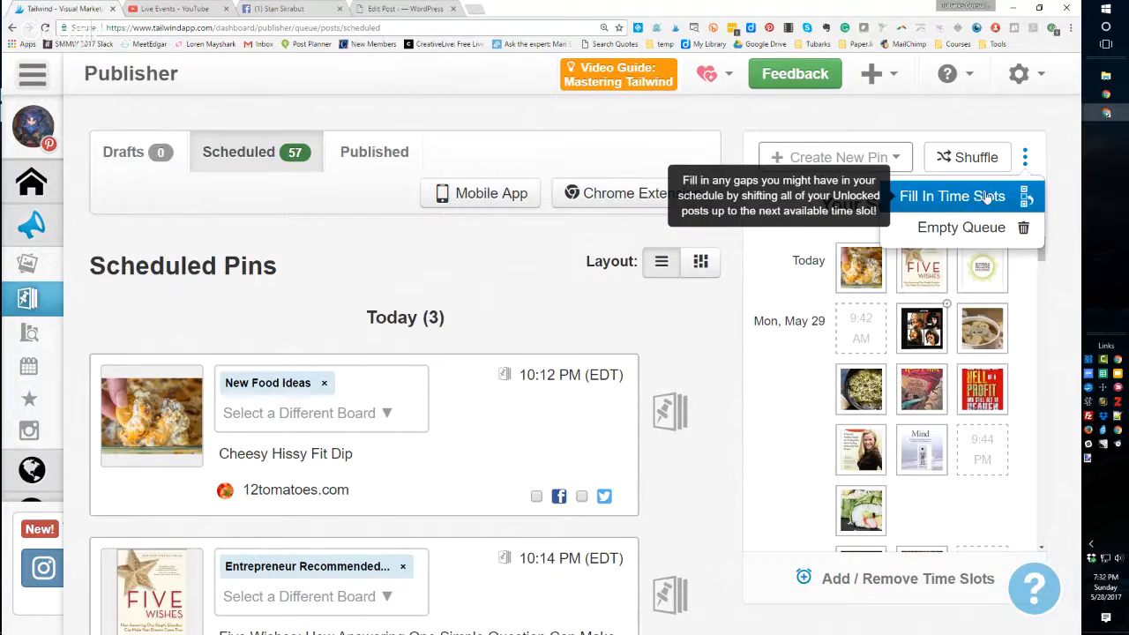
mouse_move(926, 328)
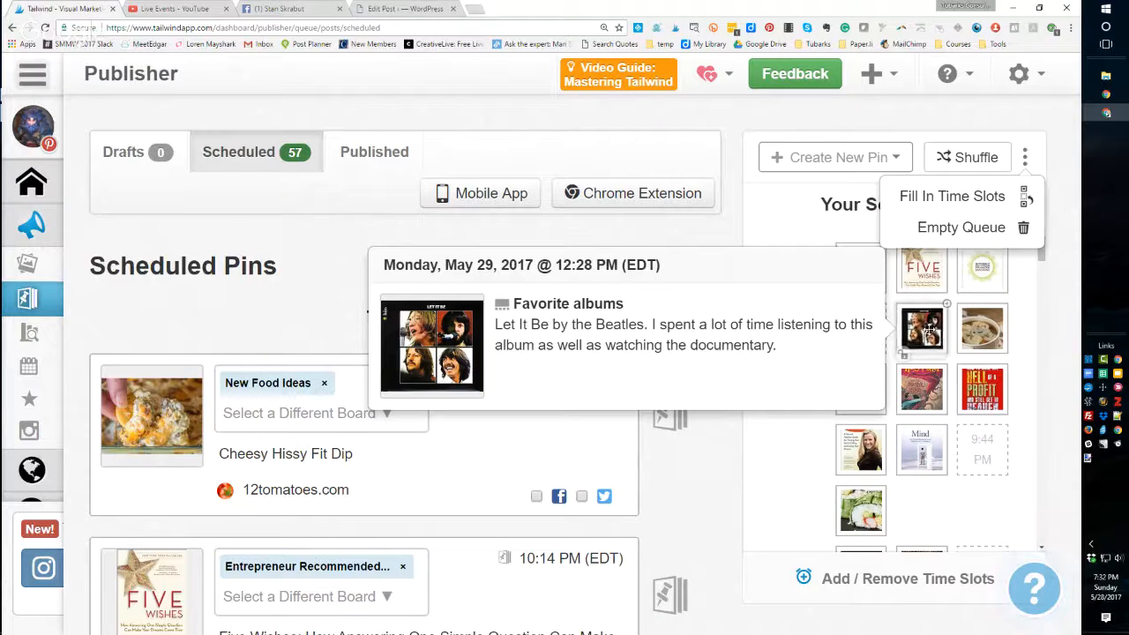
mouse_move(864, 335)
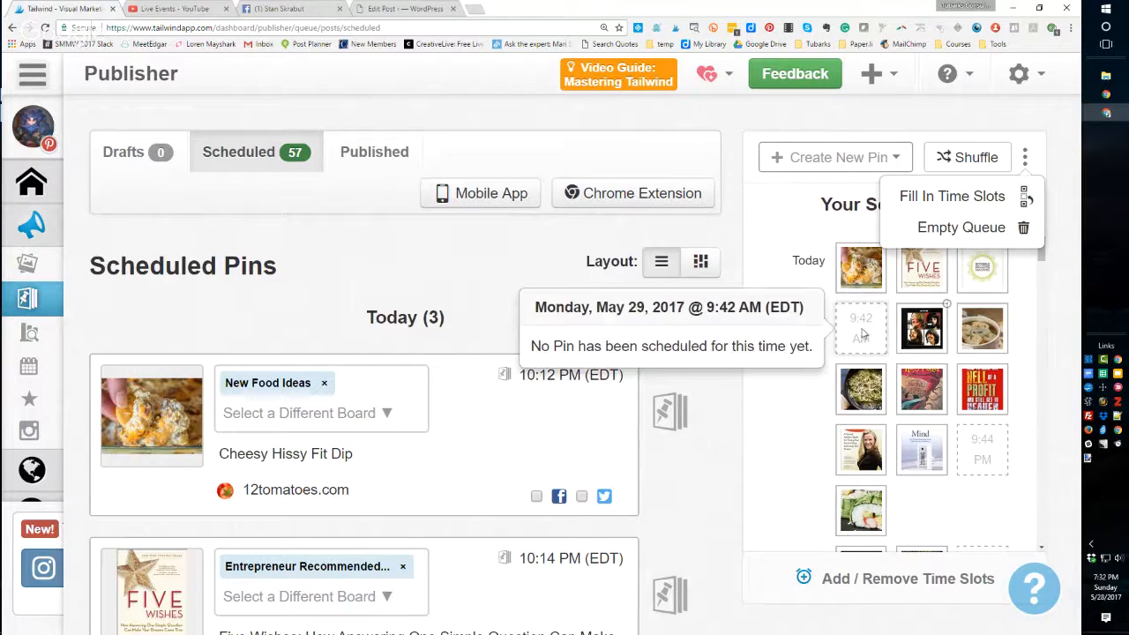
mouse_move(860, 511)
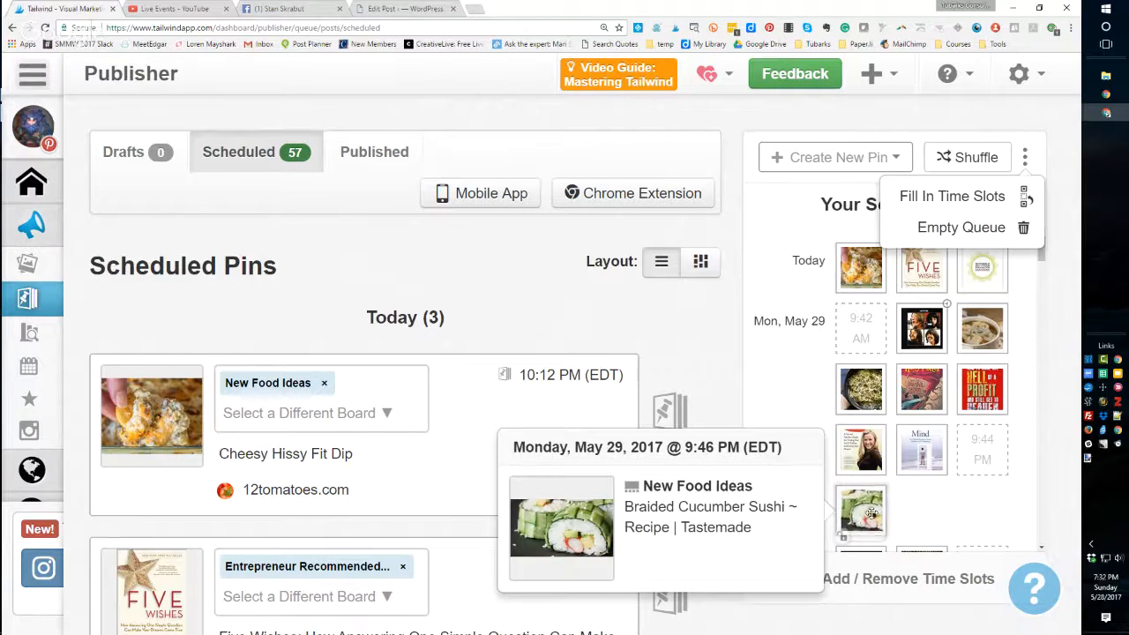
mouse_move(984, 451)
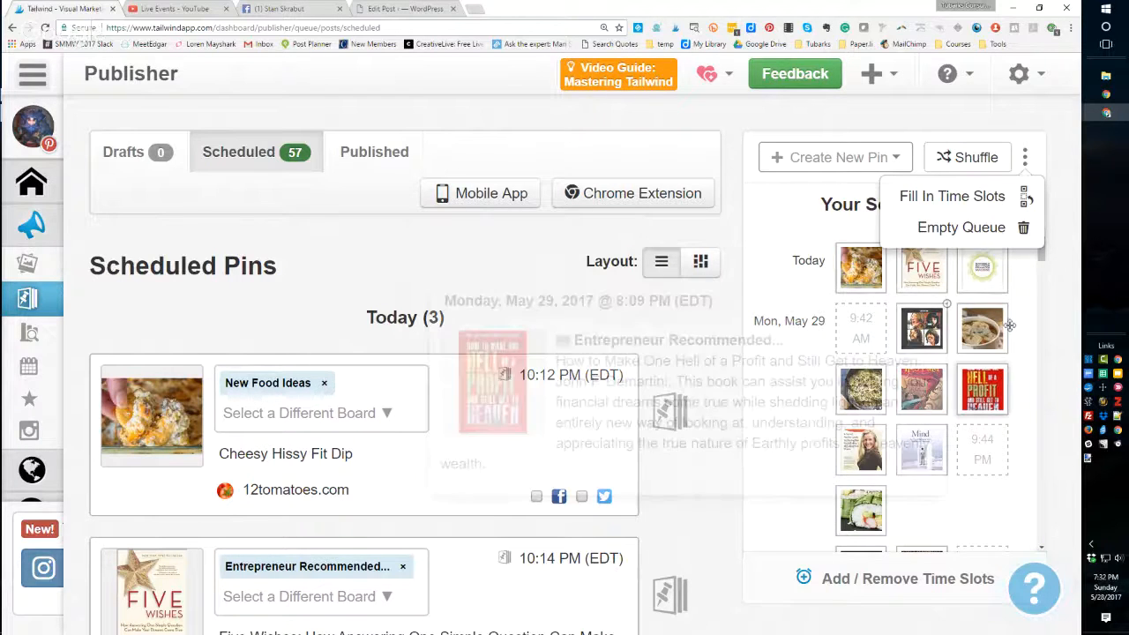
left_click_drag(1041, 254, 1052, 223)
mouse_move(922, 456)
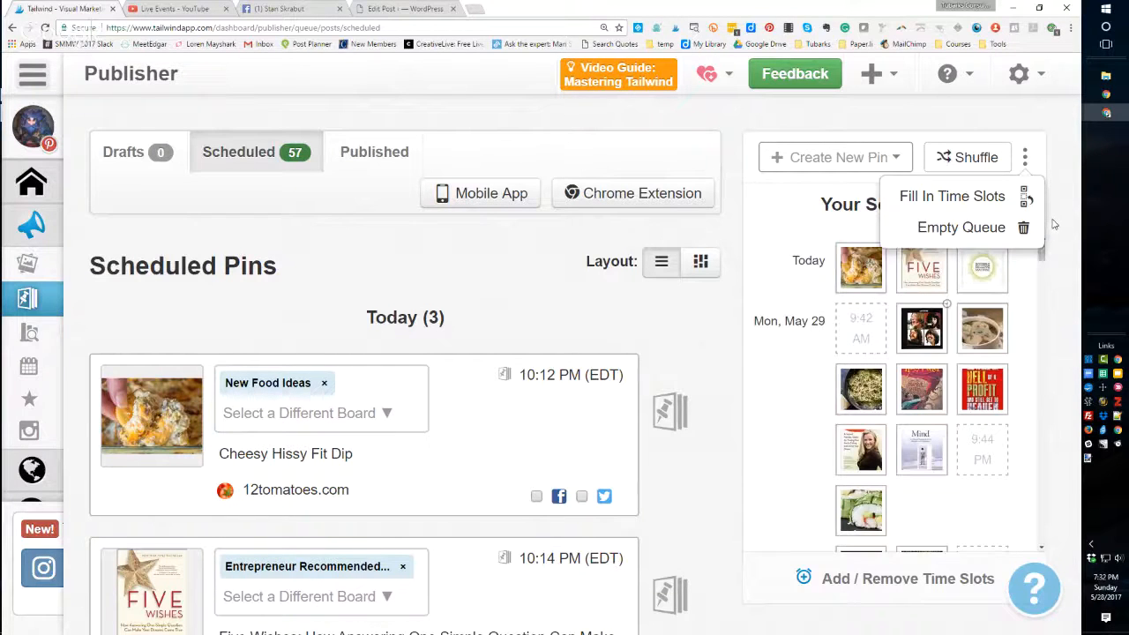
- Fill in the empty time slots by shifting the unlocked scheduled pins up
left_click(941, 198)
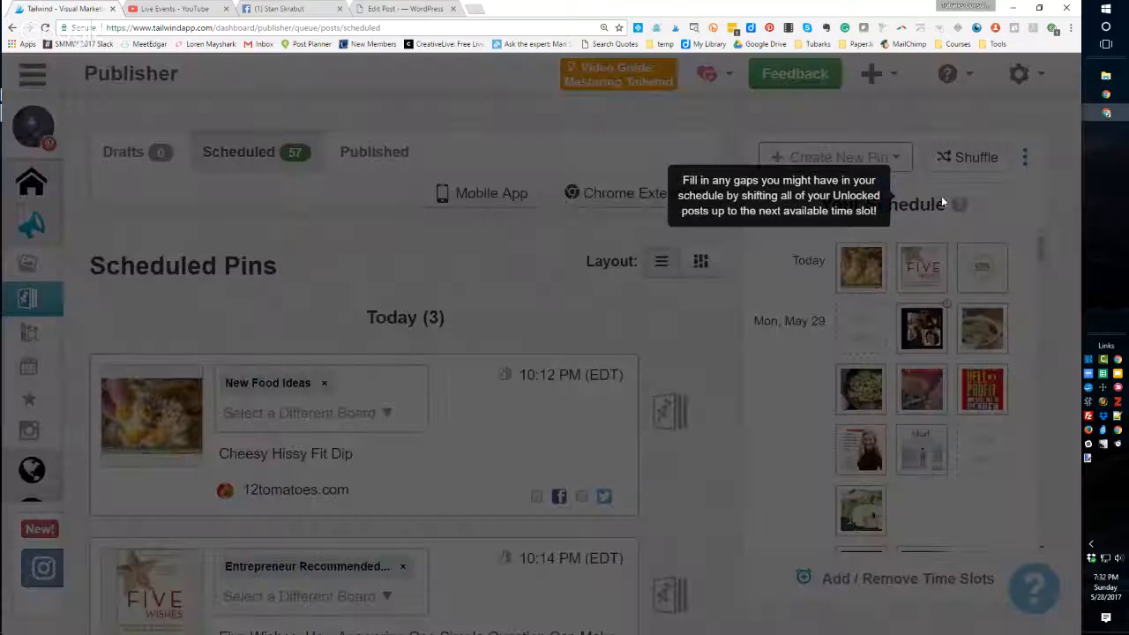
left_click(738, 410)
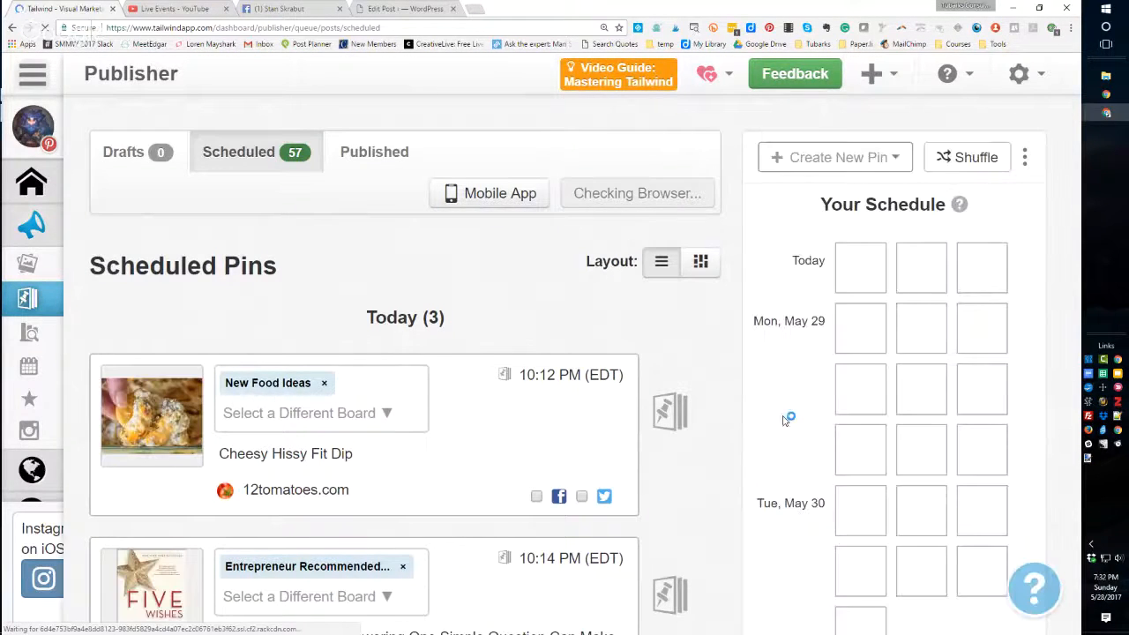
mouse_move(1040, 250)
left_mouse_down()
mouse_move(1041, 381)
mouse_move(1042, 256)
left_mouse_up()
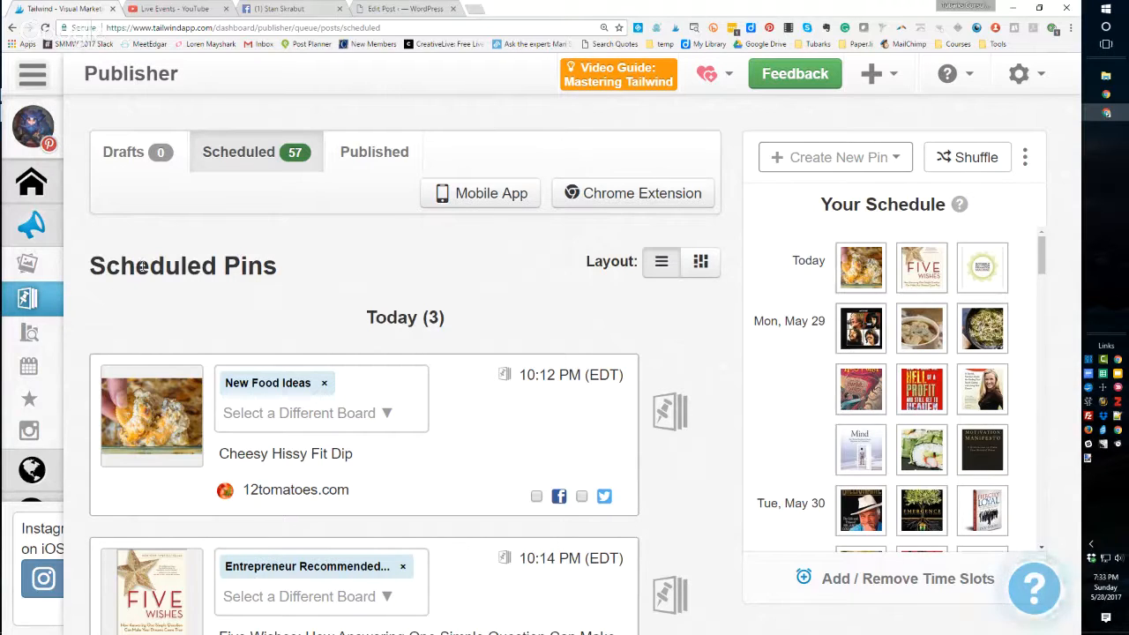
- Open the Board Lists page and then the Pin From Instagram page
mouse_move(29, 375)
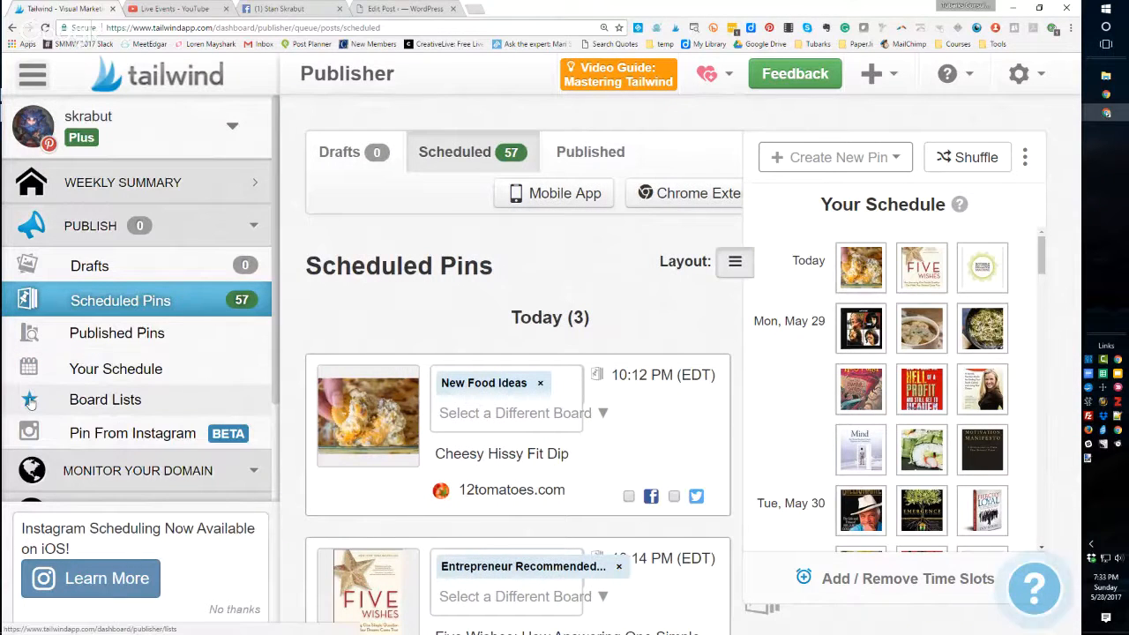
left_click(29, 401)
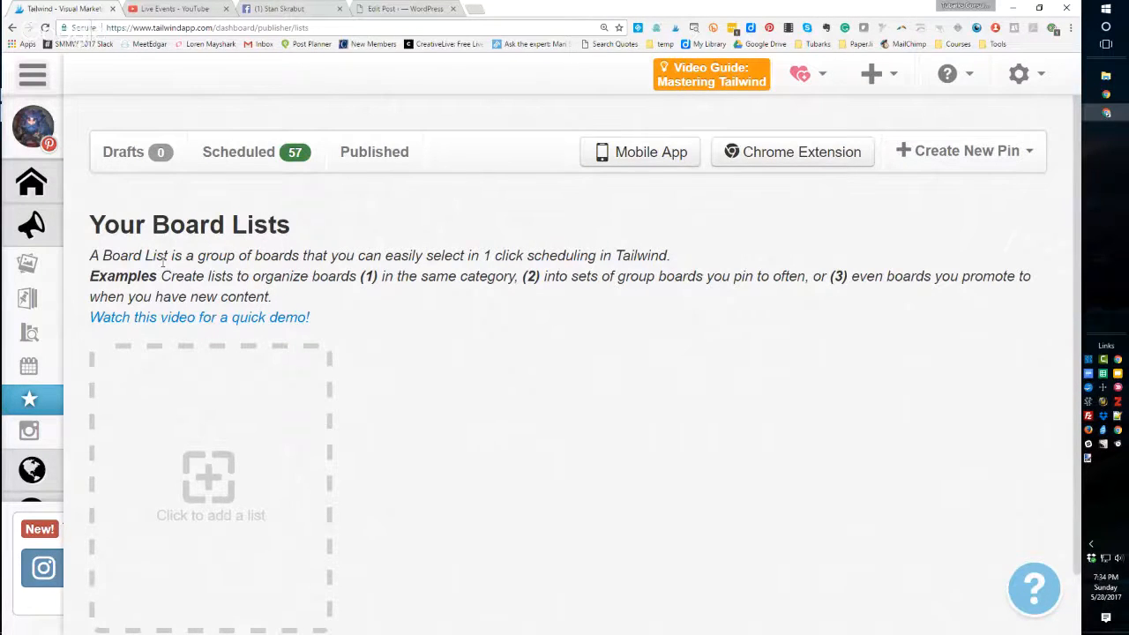
mouse_move(56, 379)
left_click(29, 432)
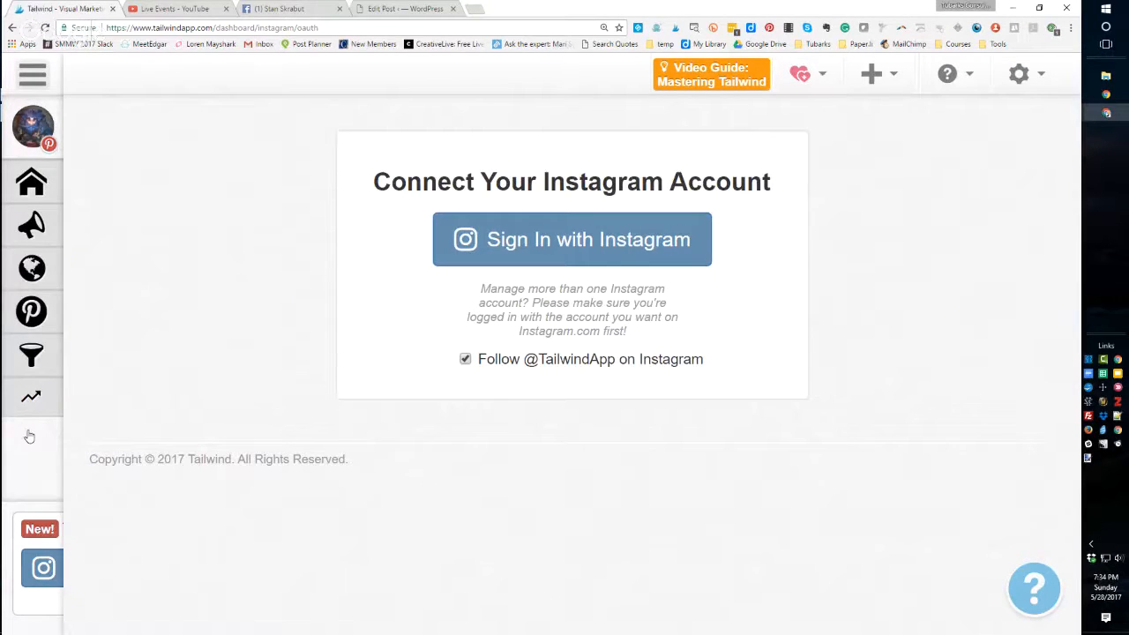
- Zoom the page out and open the domain Insights under Monitor Your Domain
key("ctrl+minus")
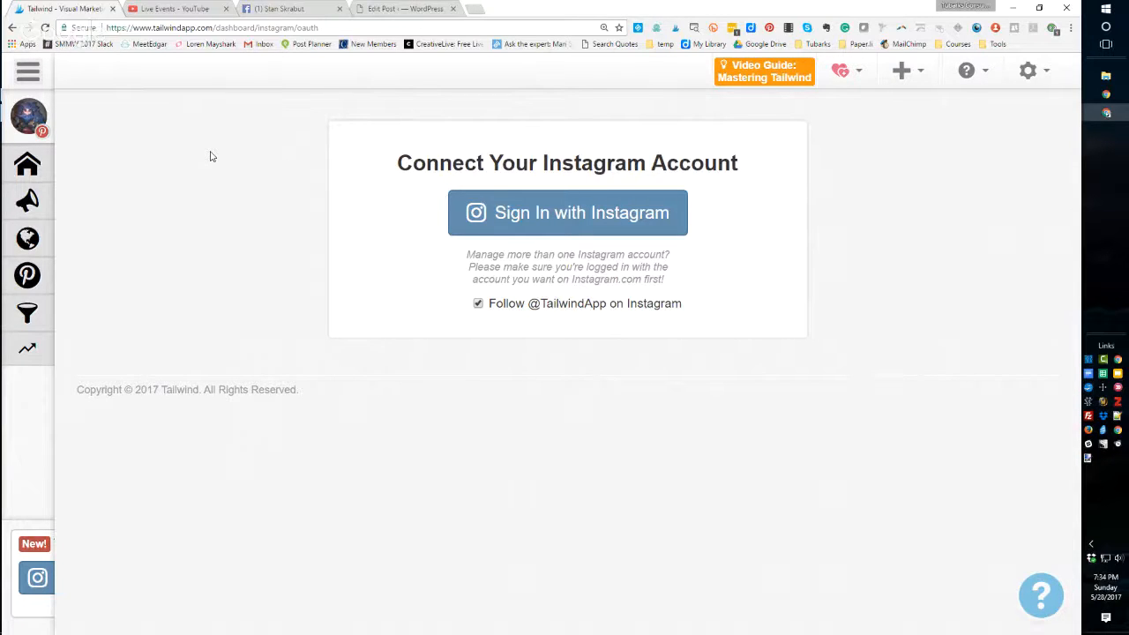
mouse_move(31, 162)
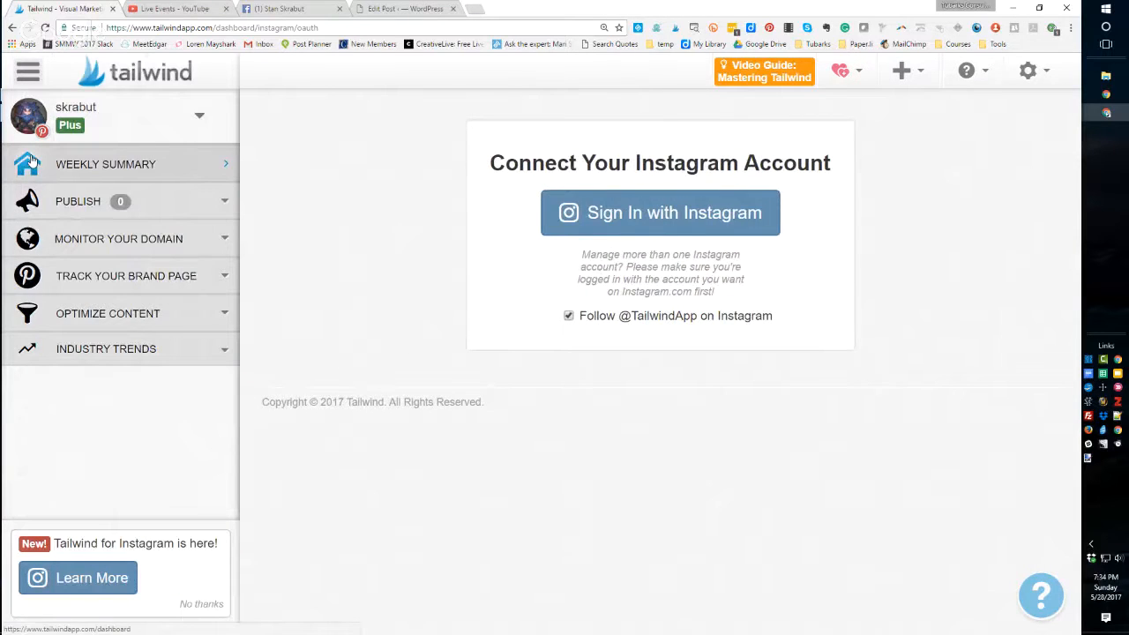
left_click(91, 243)
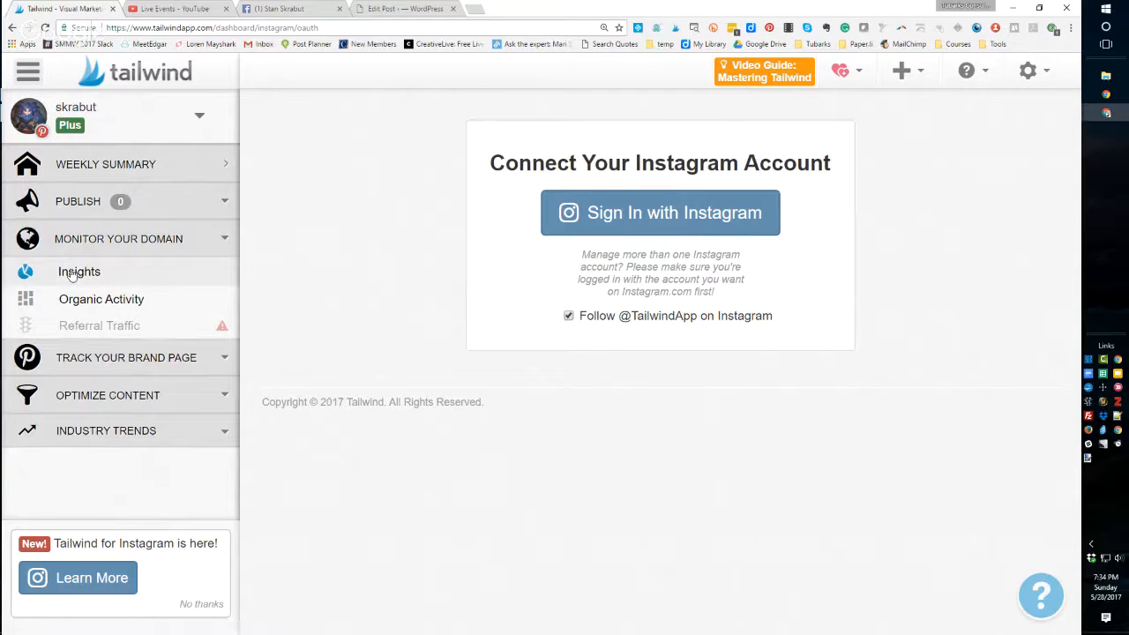
left_click(74, 274)
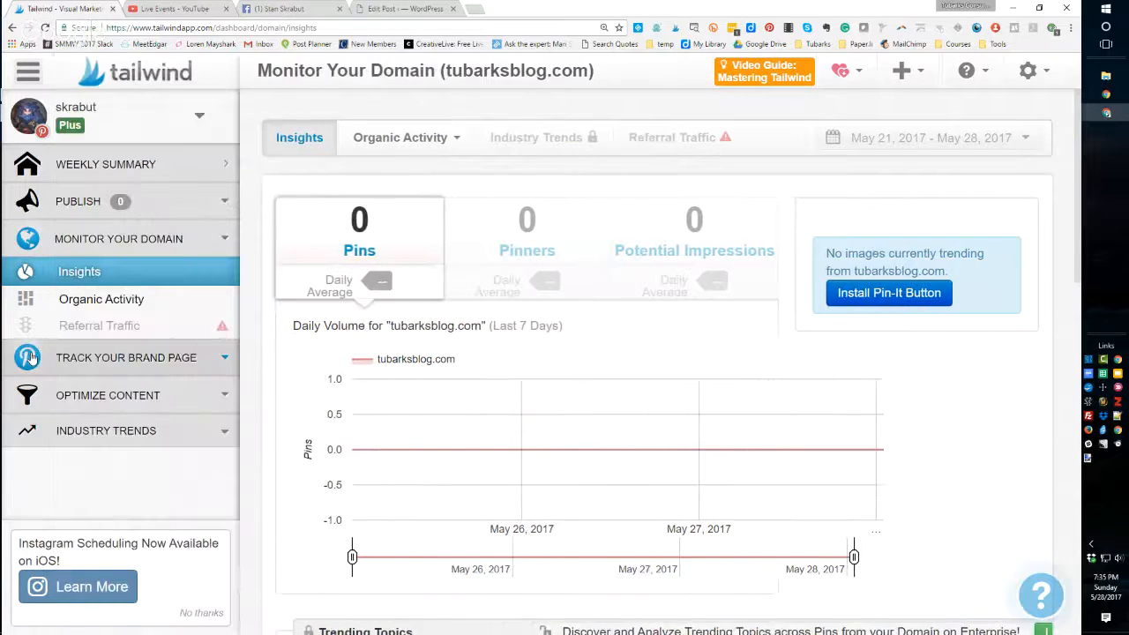
- Open Profile Performance and scroll through its follower chart and engagement scores
left_click(30, 357)
left_click(85, 390)
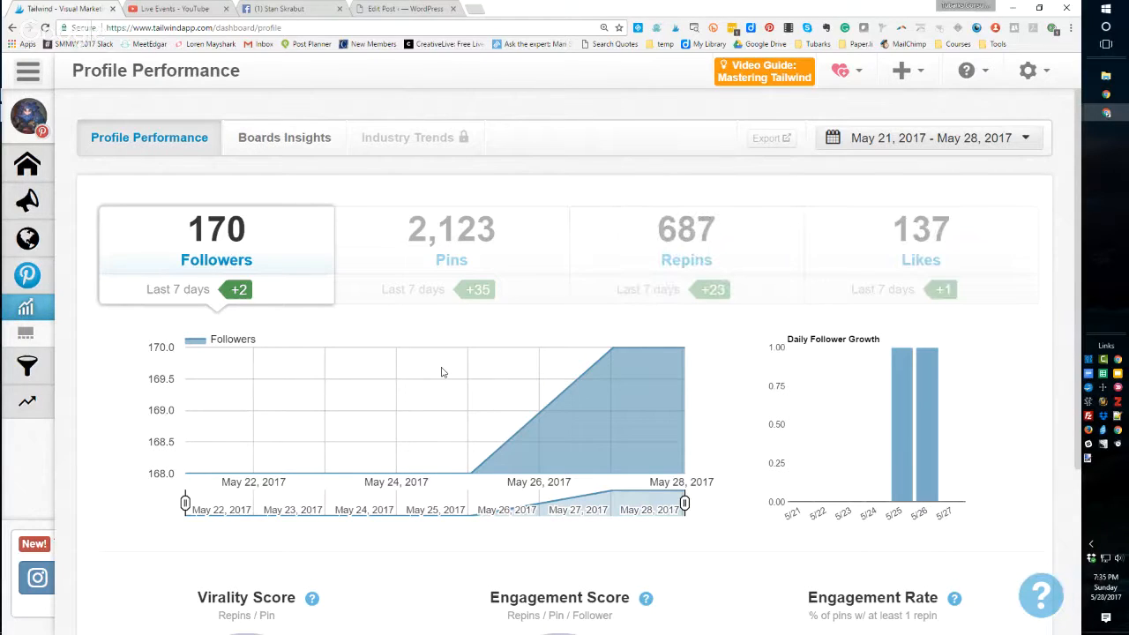
scroll(443, 372, "down", 1)
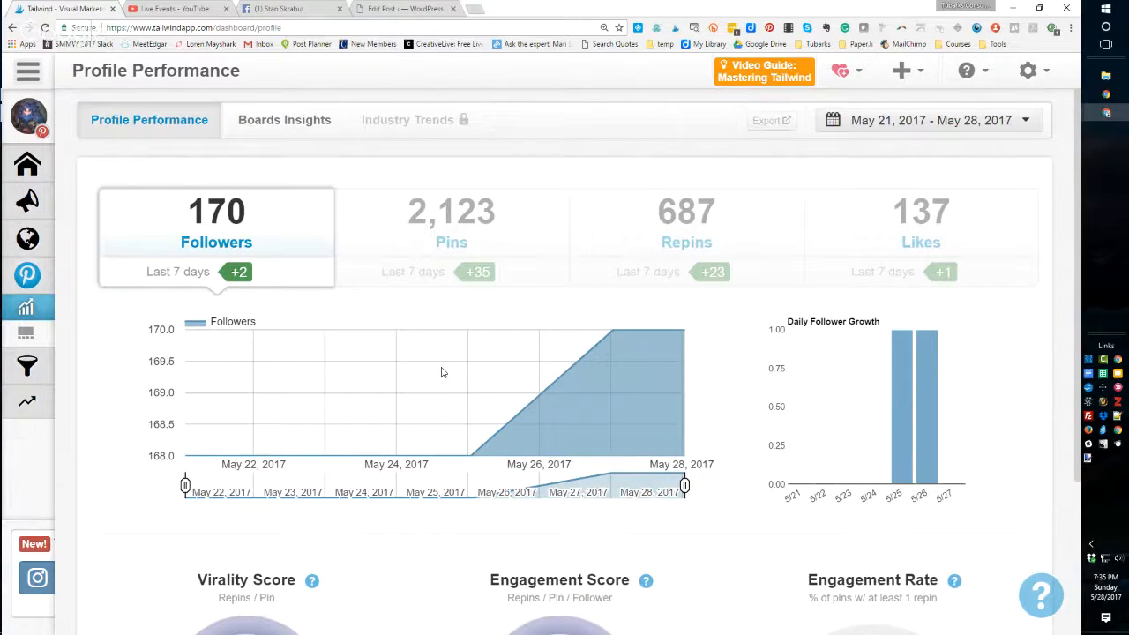
scroll(442, 372, "down", 3)
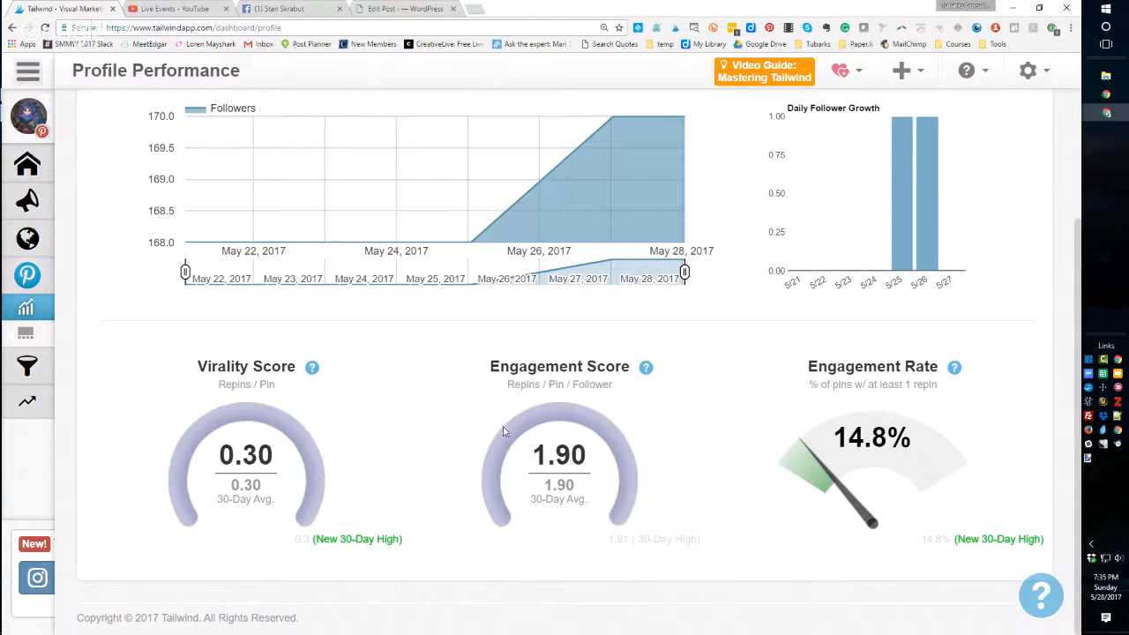
mouse_move(312, 370)
mouse_move(646, 369)
scroll(695, 450, "up", 1)
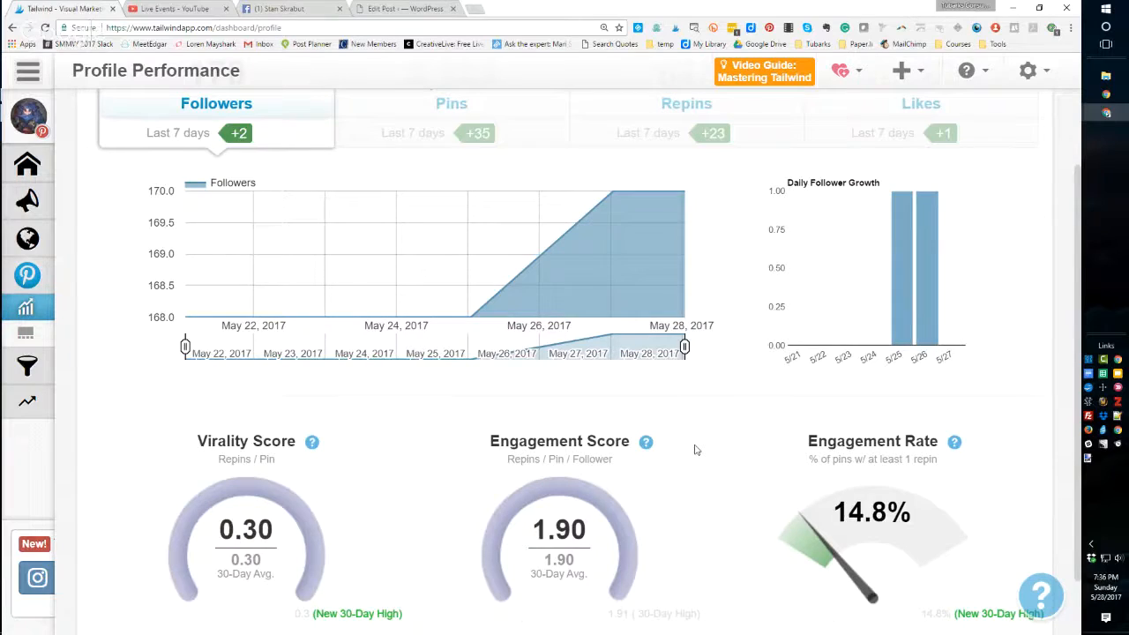
scroll(282, 159, "up", 2)
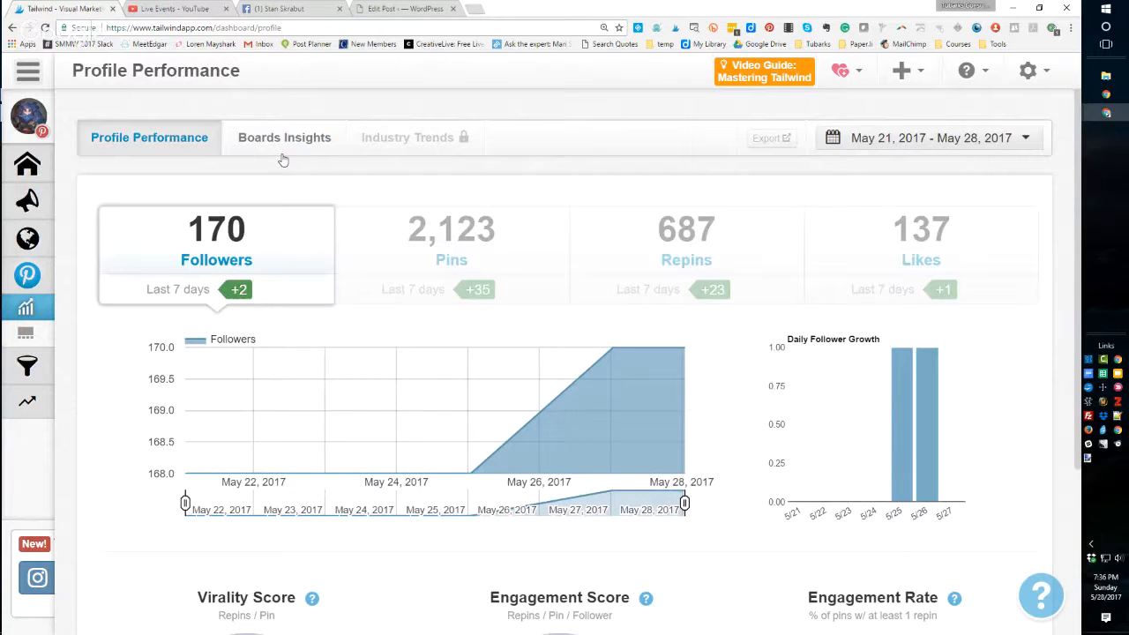
- Open Boards Insights and sort the boards by total pins, followers, repins, virality score and engagement score
left_click(283, 145)
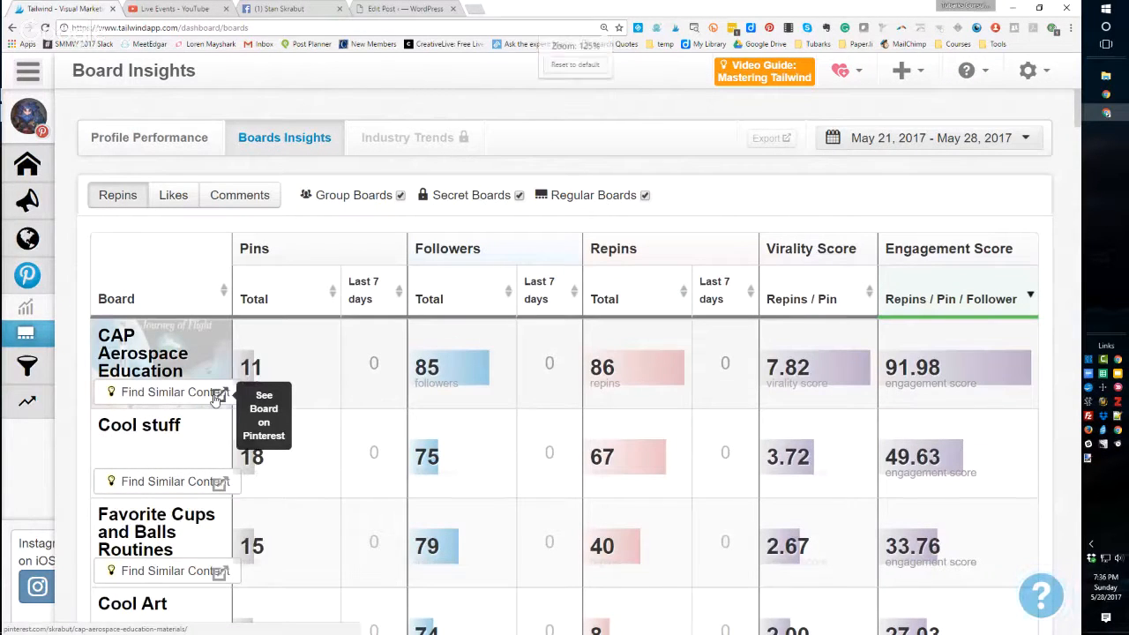
key("ctrl+minus")
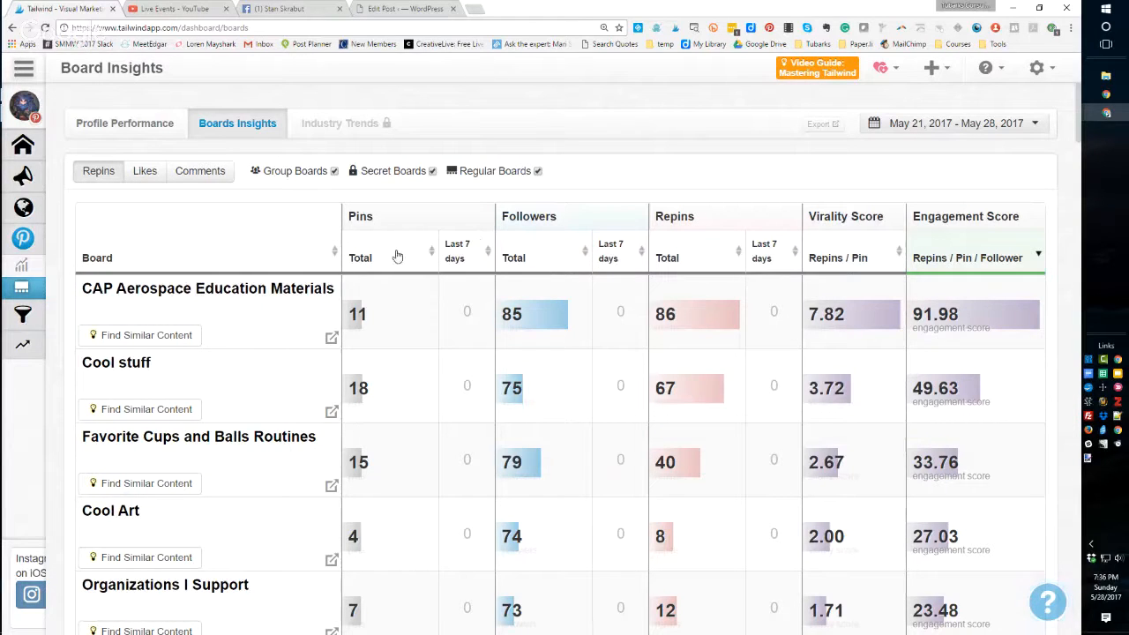
left_click(428, 255)
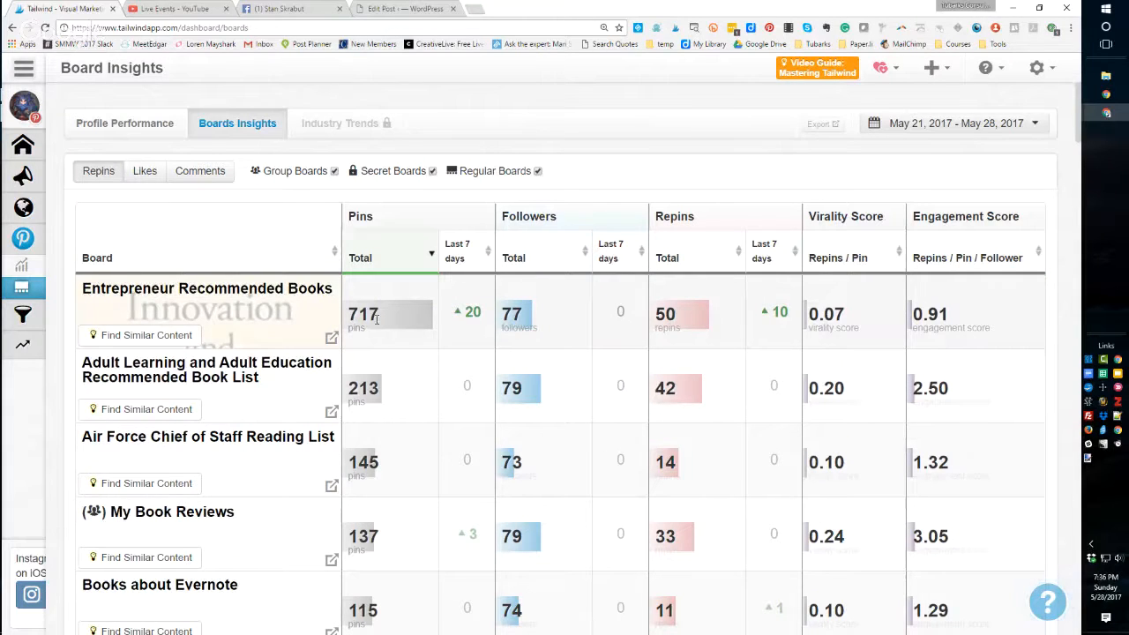
left_click(518, 259)
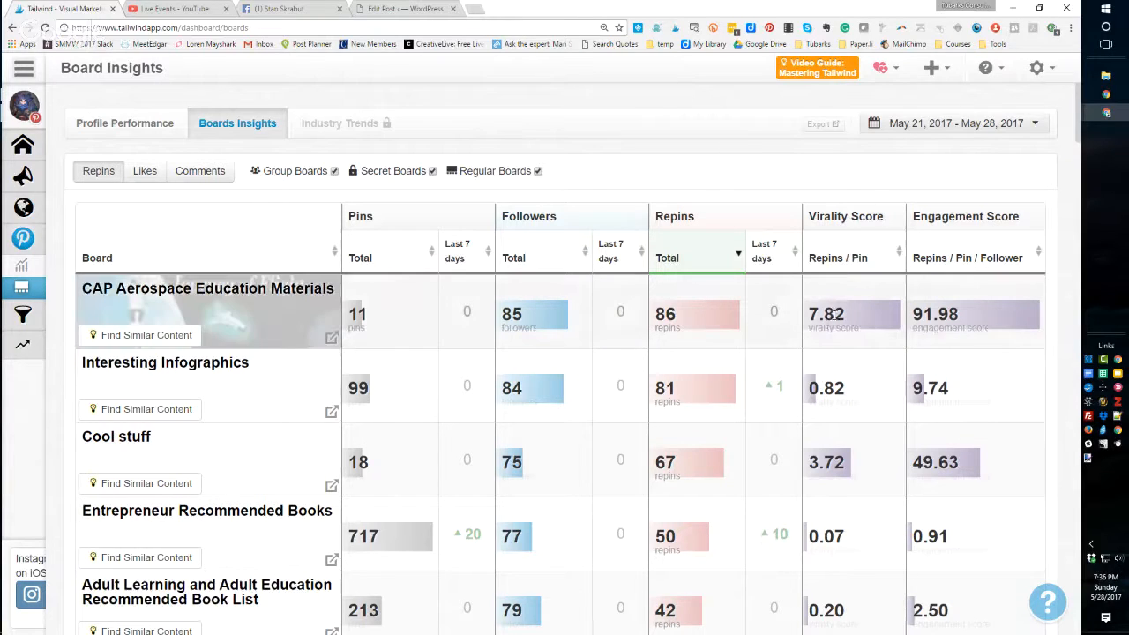
left_click(857, 259)
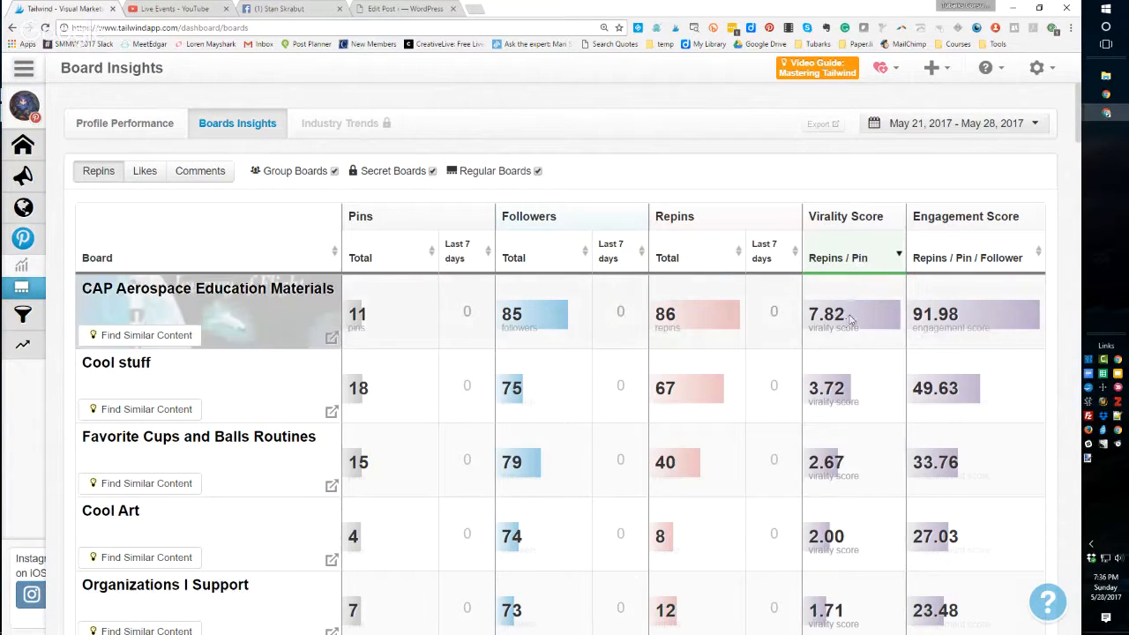
left_click(1007, 258)
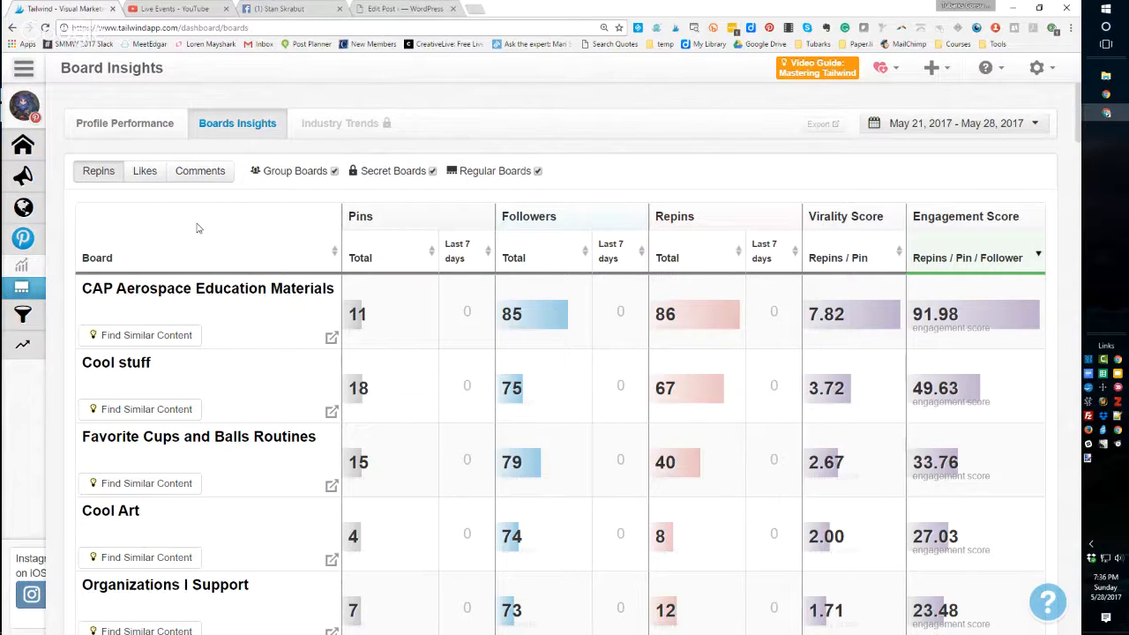
- Open Pin Inspector, view similar content suggestions for the top pin, and close the suggestions window
left_click(26, 314)
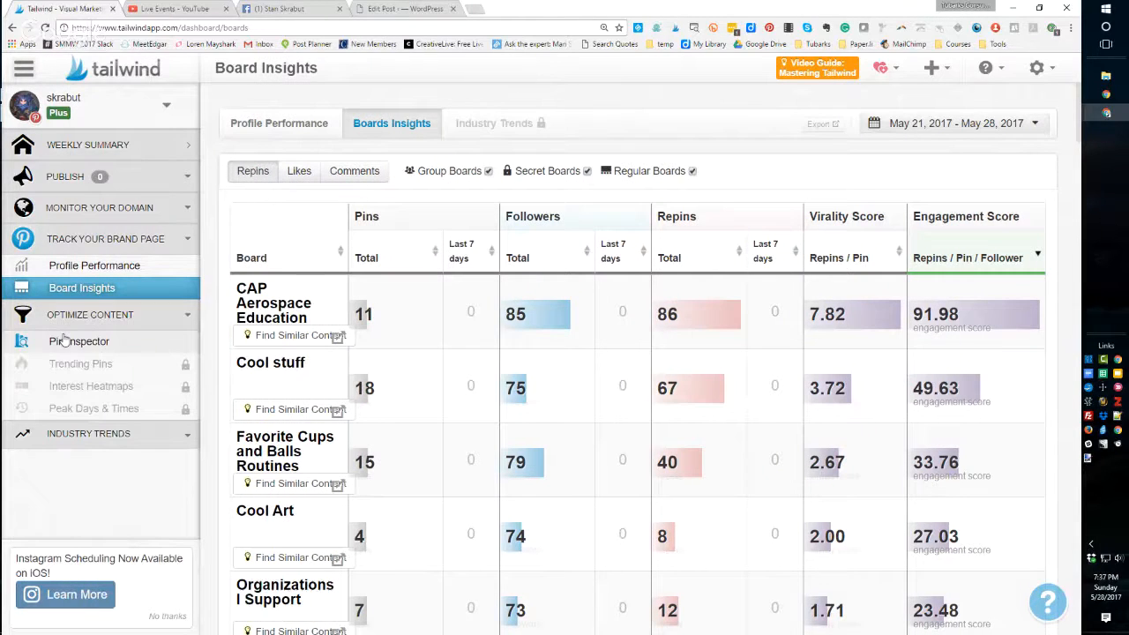
left_click(64, 343)
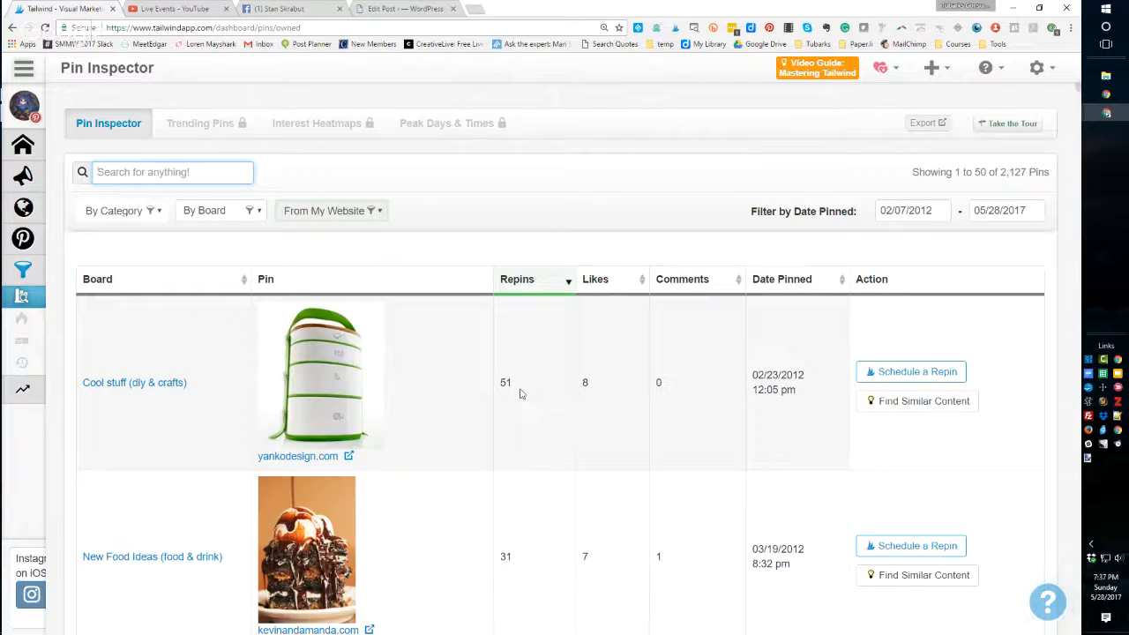
left_click(899, 403)
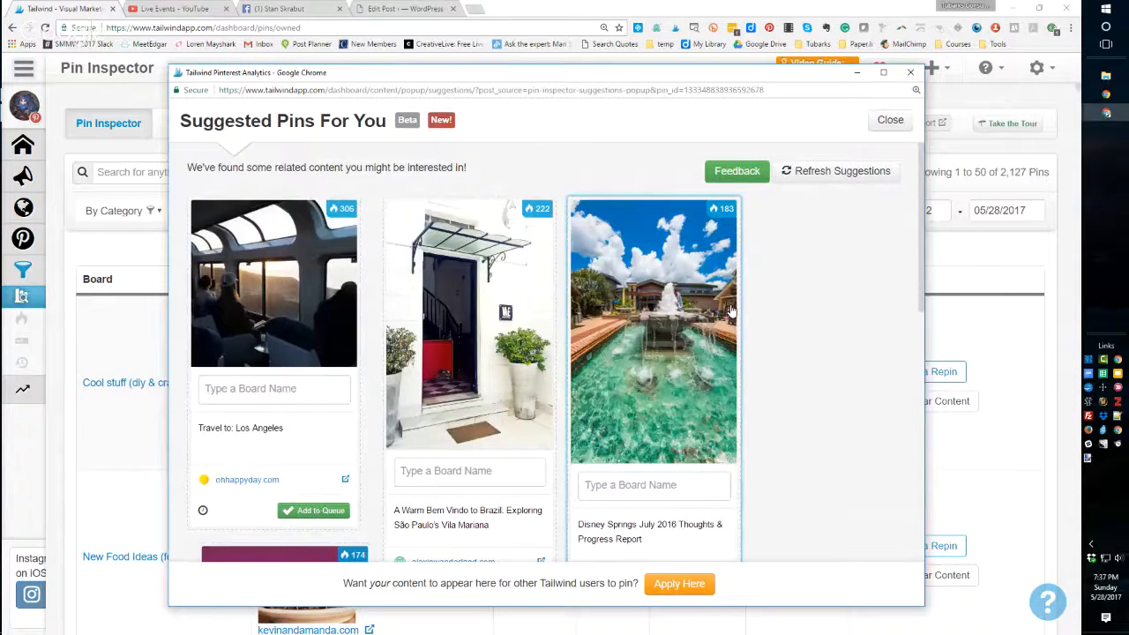
scroll(773, 347, "down", 5)
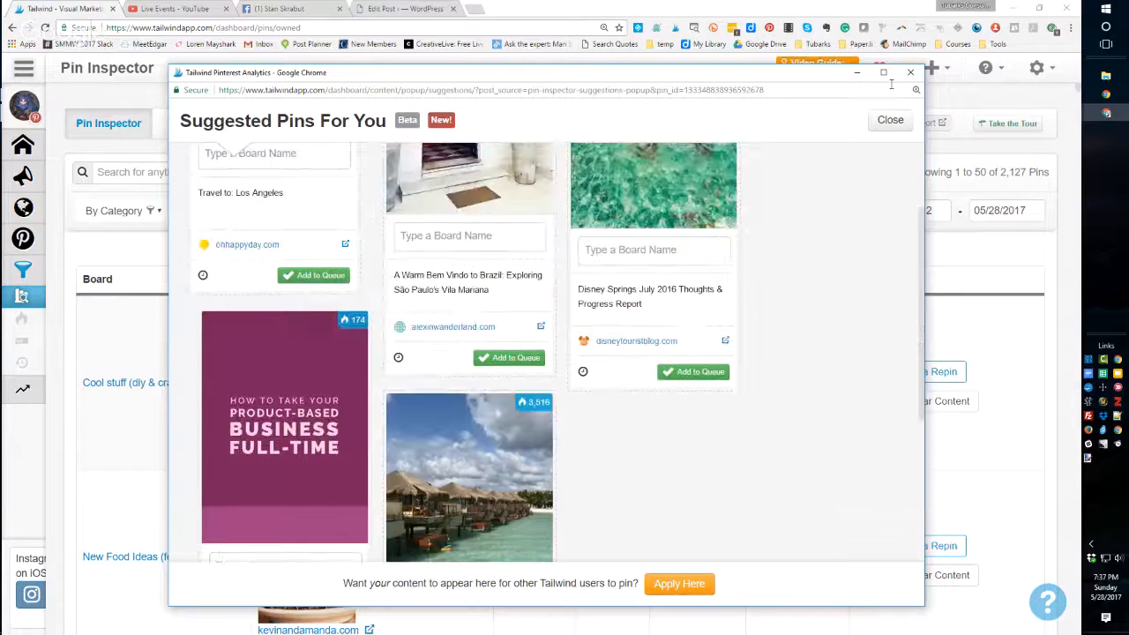
left_click(910, 73)
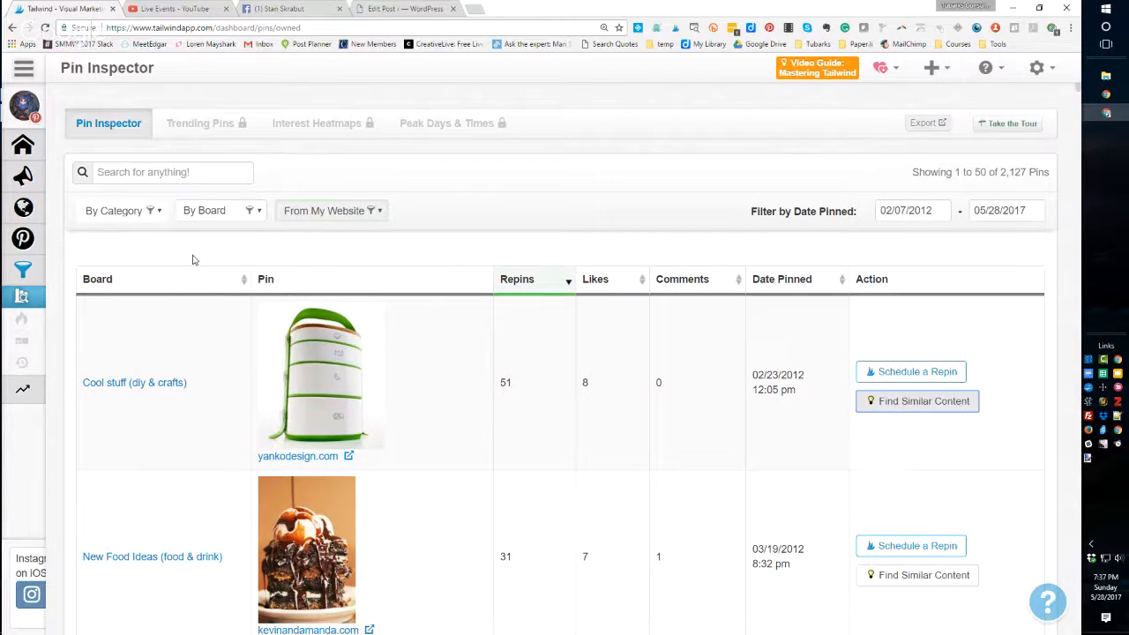
- Open socialmediaexaminer.com in a new browser tab
mouse_move(26, 178)
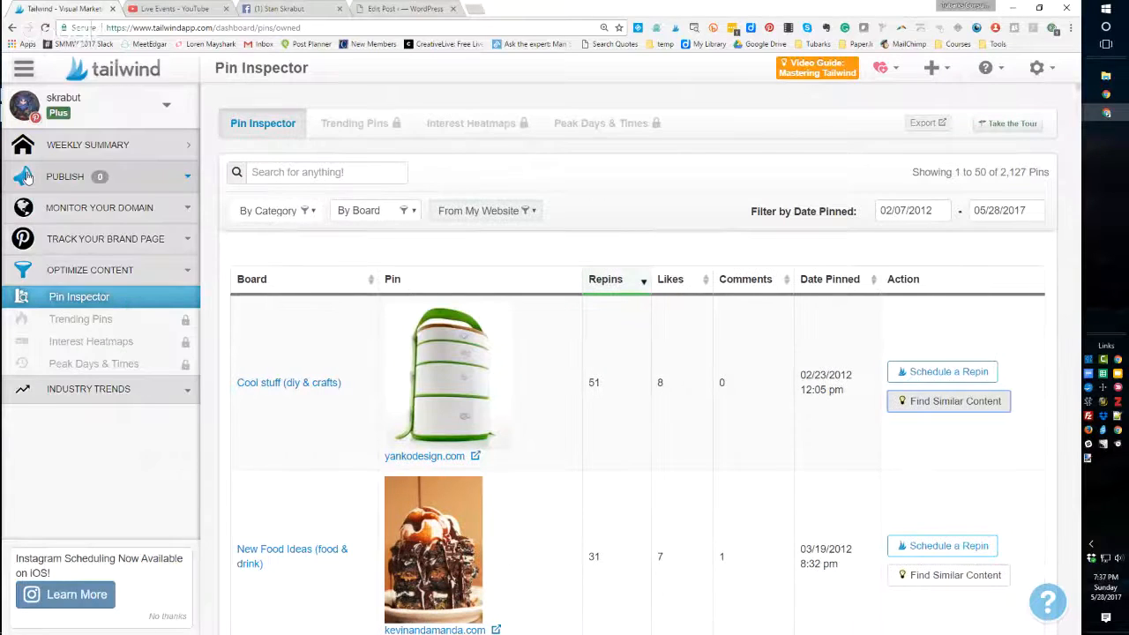
left_click(475, 12)
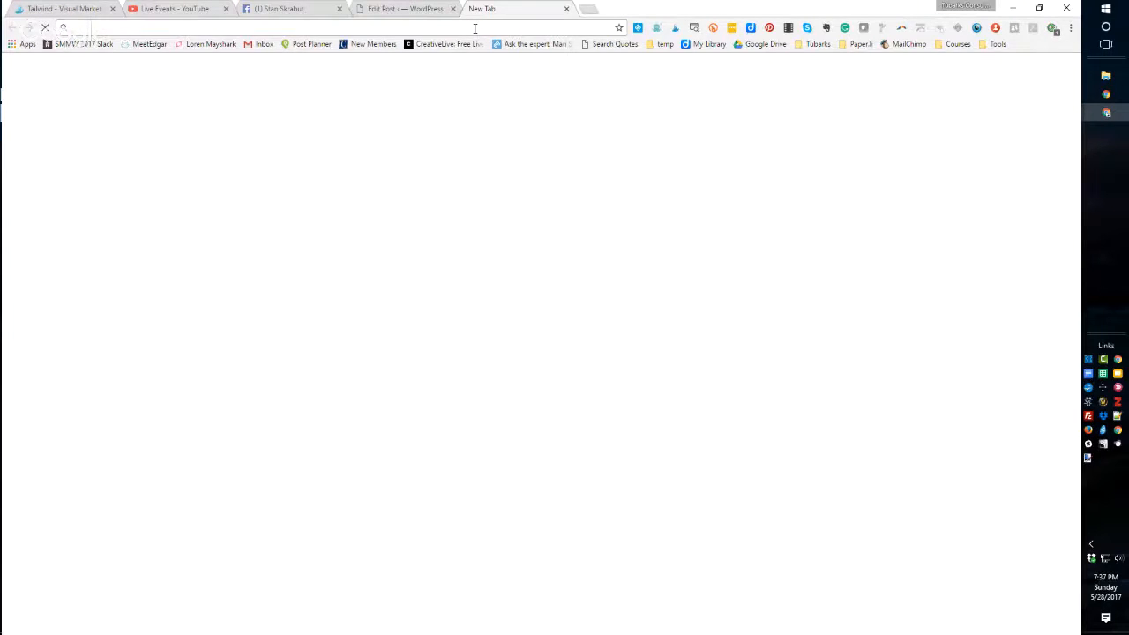
type("socia")
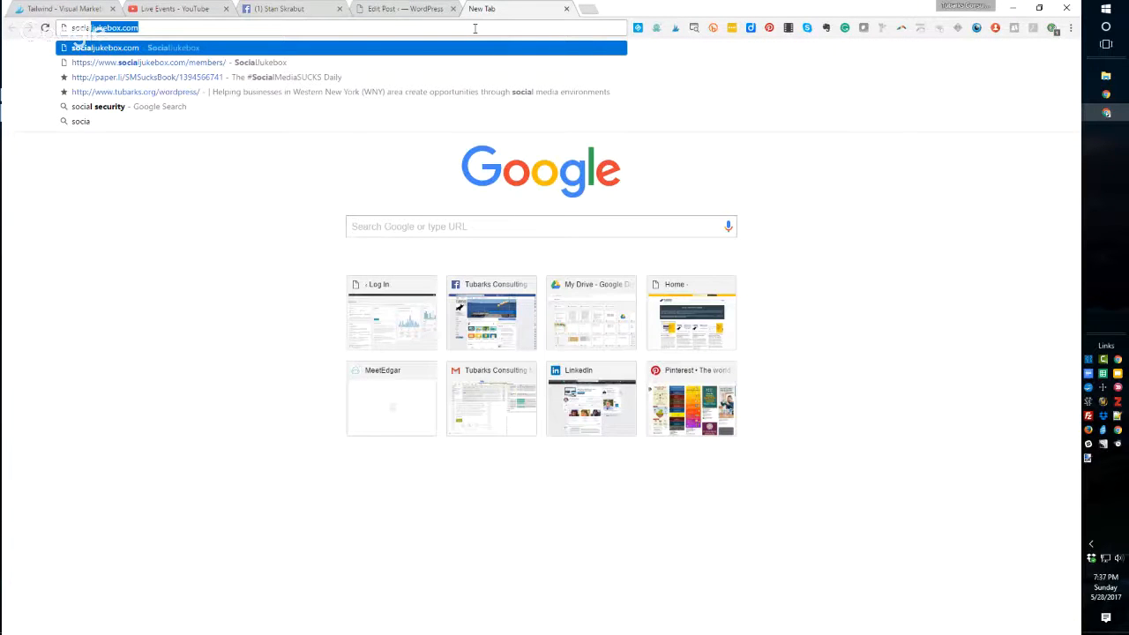
key("BackSpace")
key("BackSpace")
key("BackSpace")
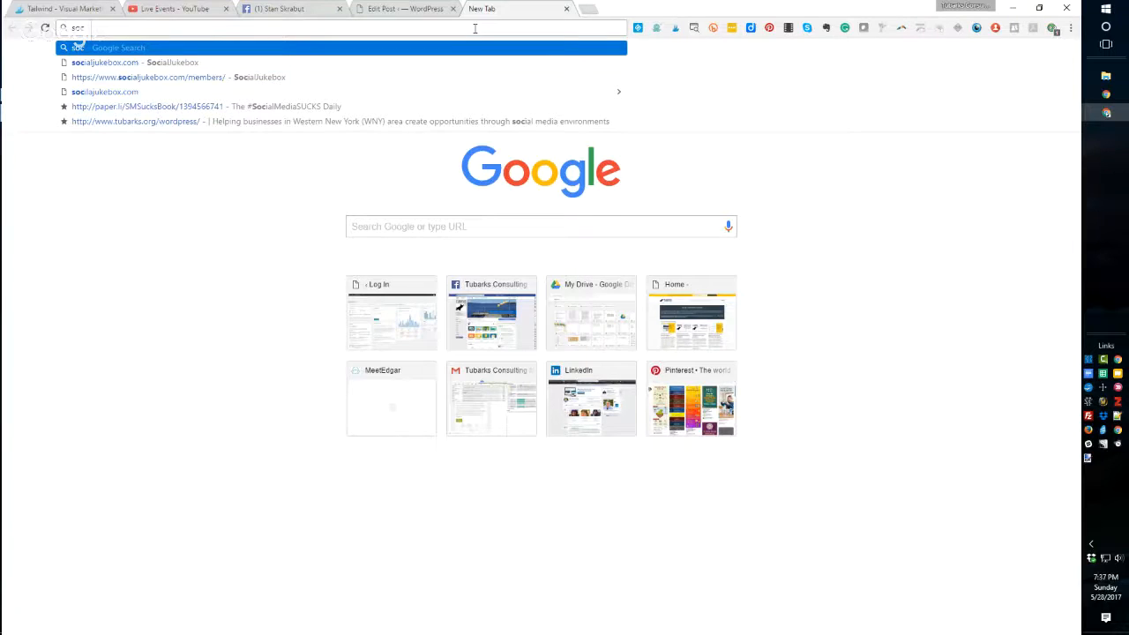
type("ial")
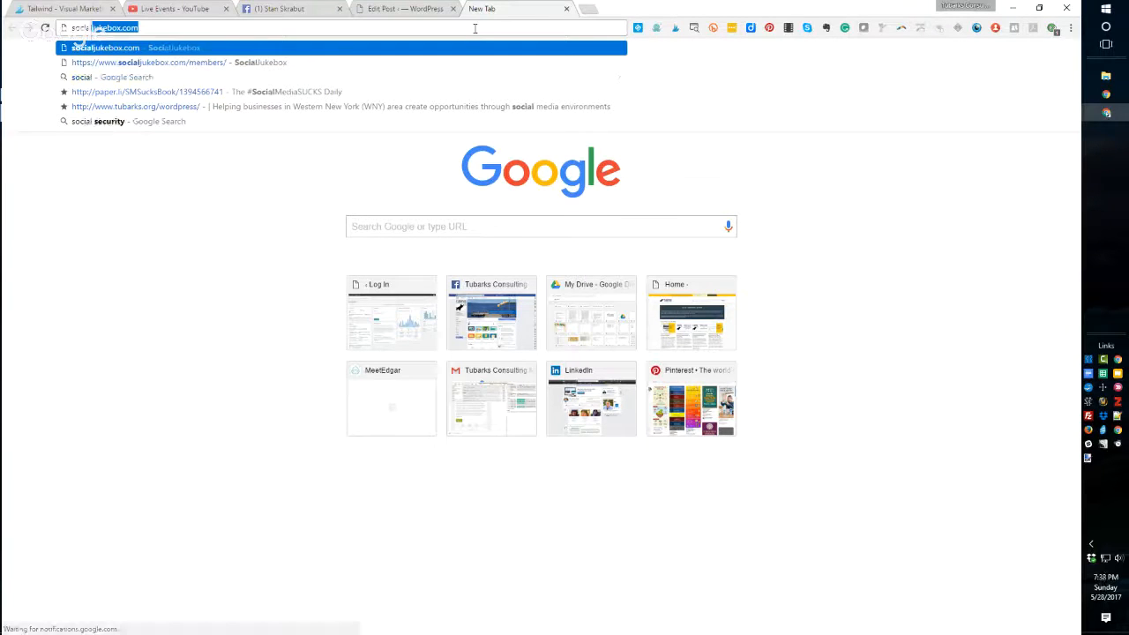
type("media")
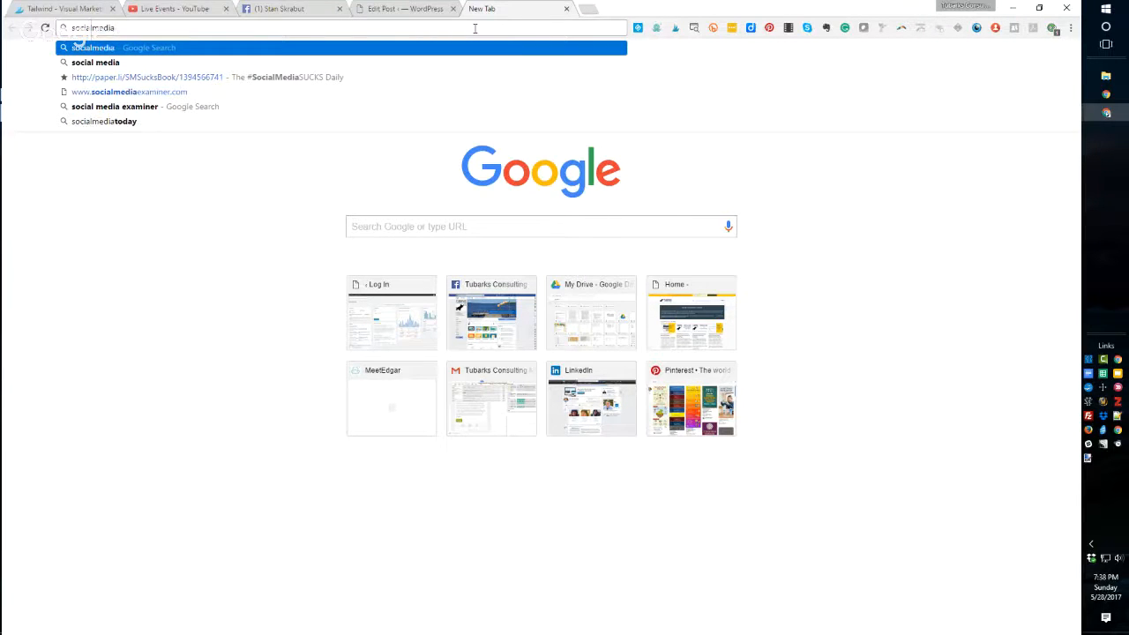
left_click(189, 92)
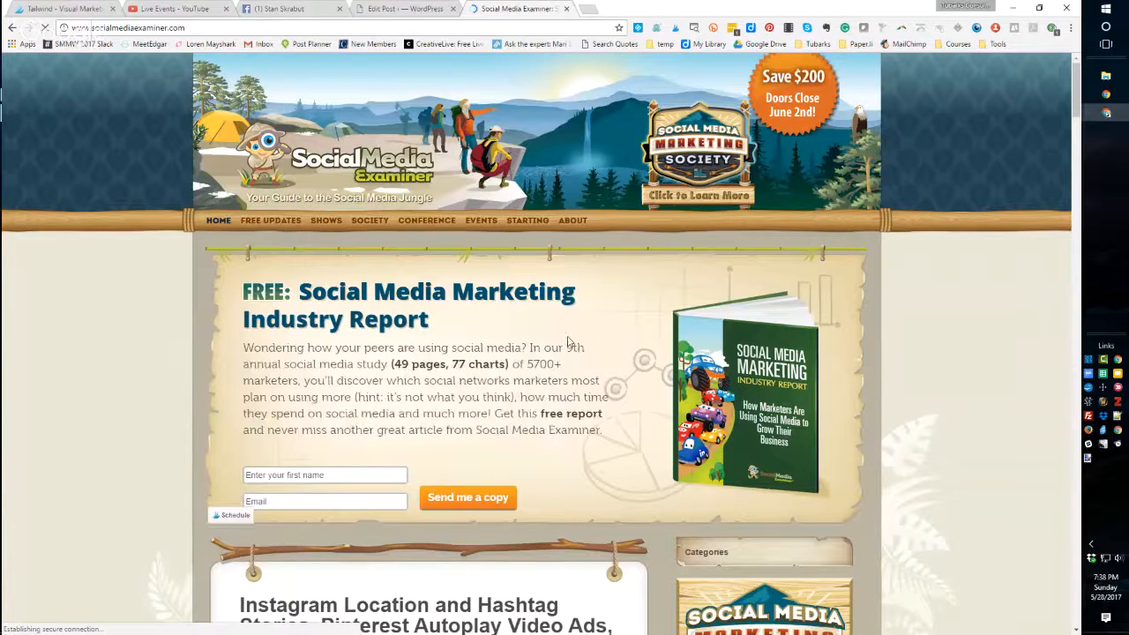
- Dismiss the report pop-up and open the 'Social Media Metrics: How to Choose and Track What Matters' article
scroll(568, 343, "down", 4)
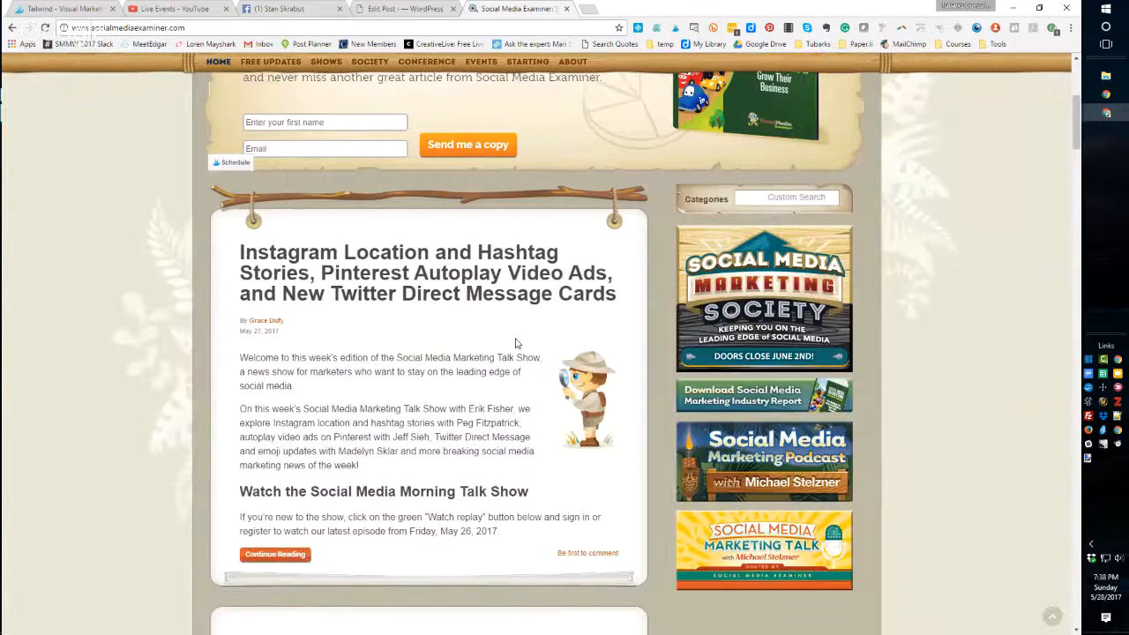
scroll(516, 343, "down", 3)
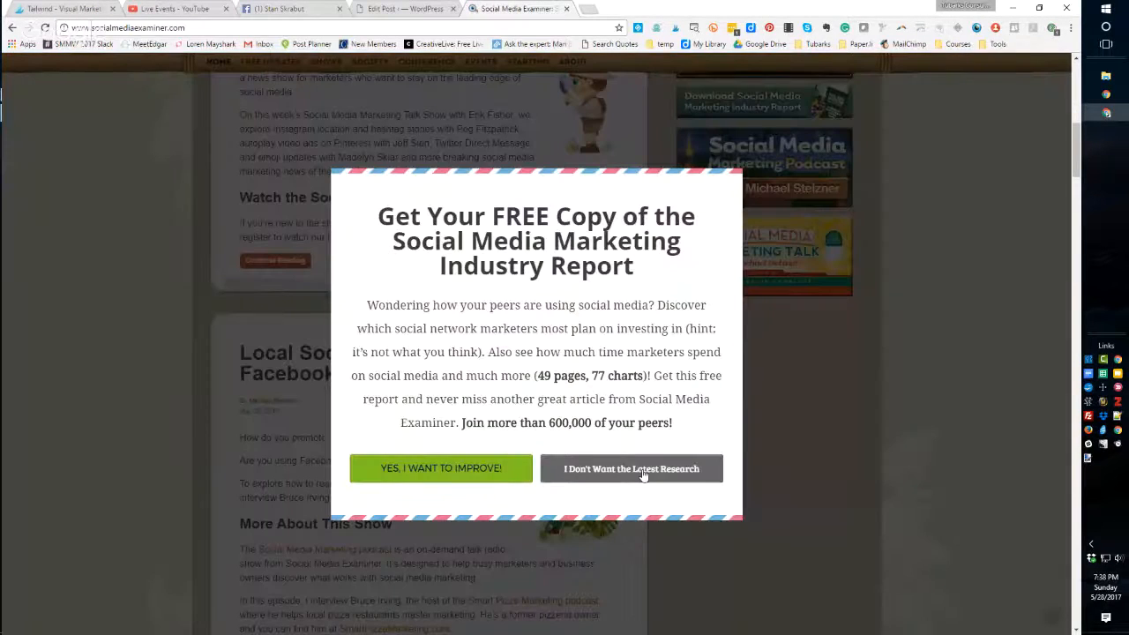
left_click(647, 474)
scroll(353, 354, "down", 1)
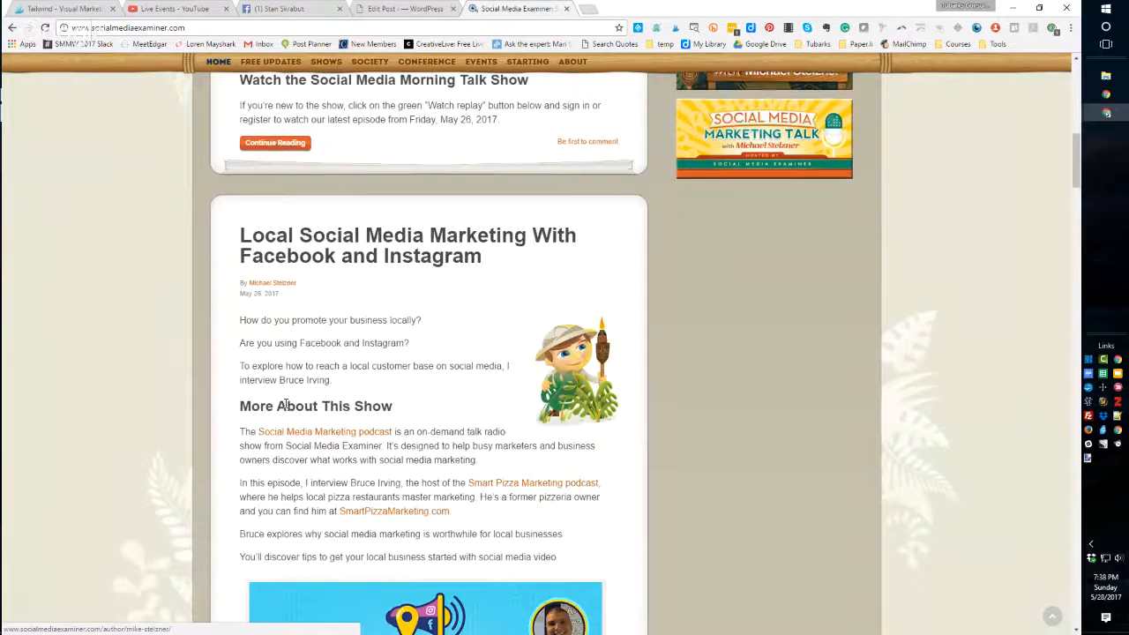
scroll(285, 404, "down", 4)
scroll(284, 405, "down", 3)
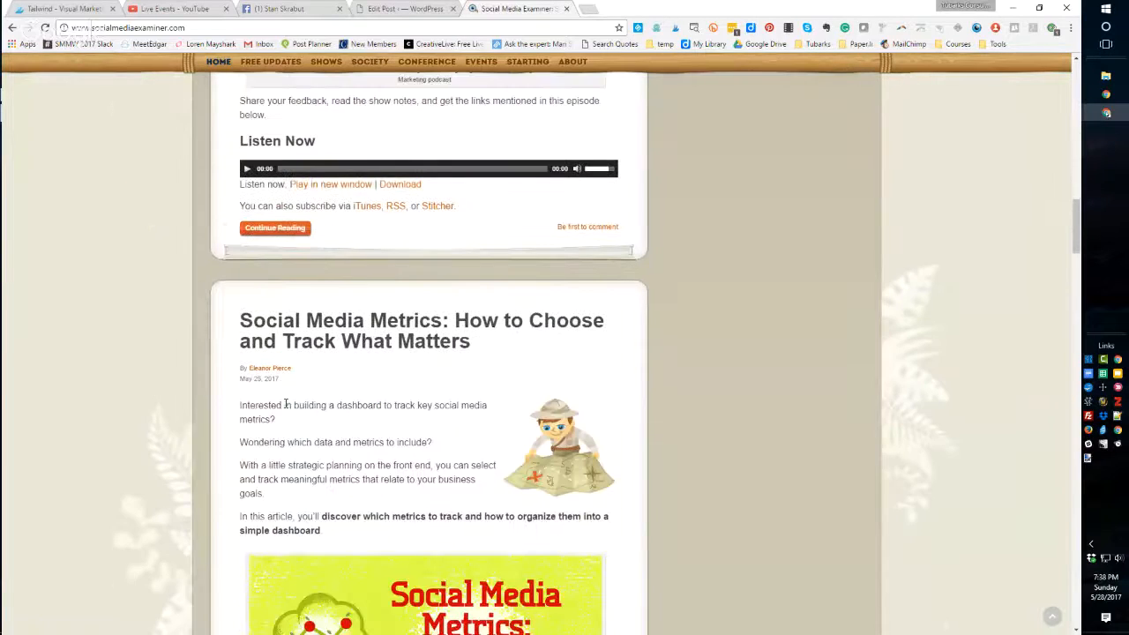
left_click(356, 270)
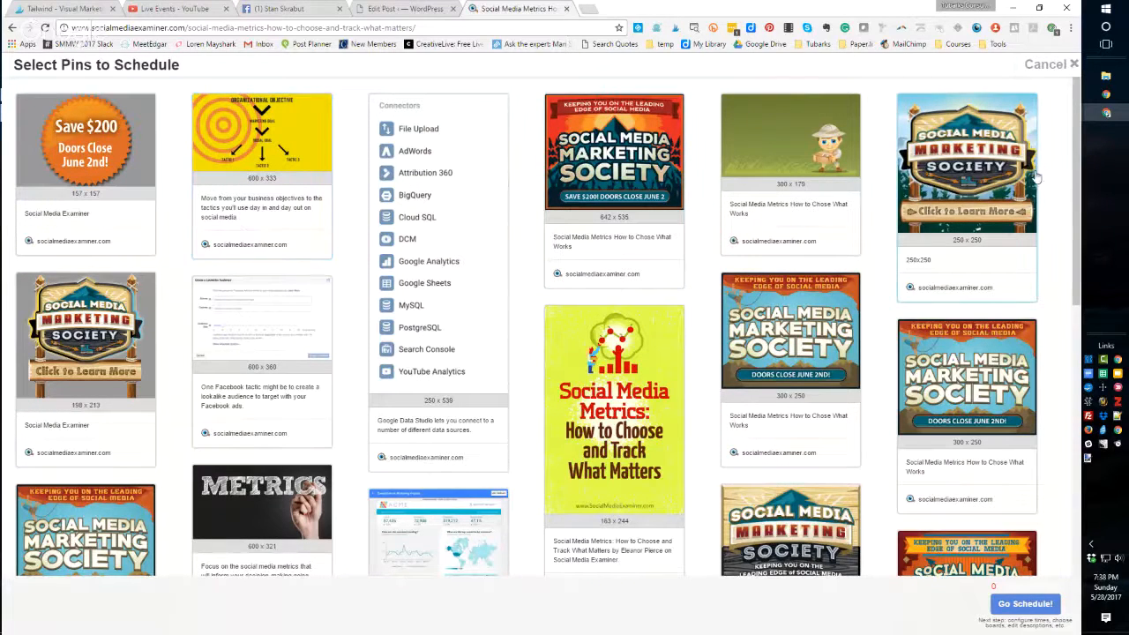
- Select the article's 600 x 315 Social Media Metrics image in the pin picker and proceed to scheduling
left_click_drag(1076, 156, 1094, 430)
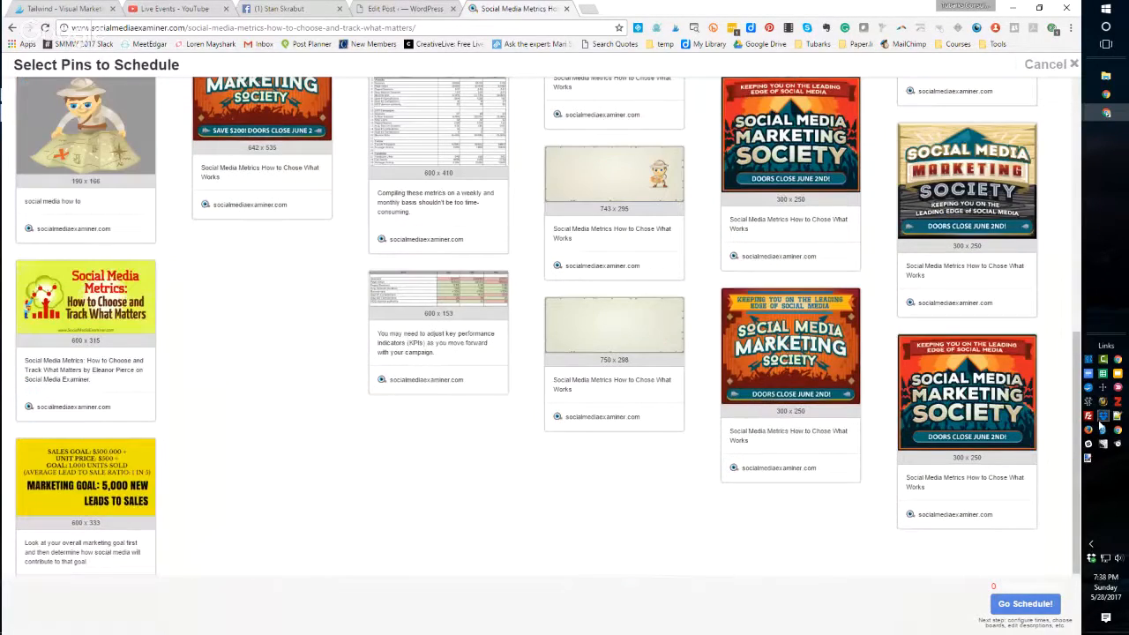
left_click(67, 307)
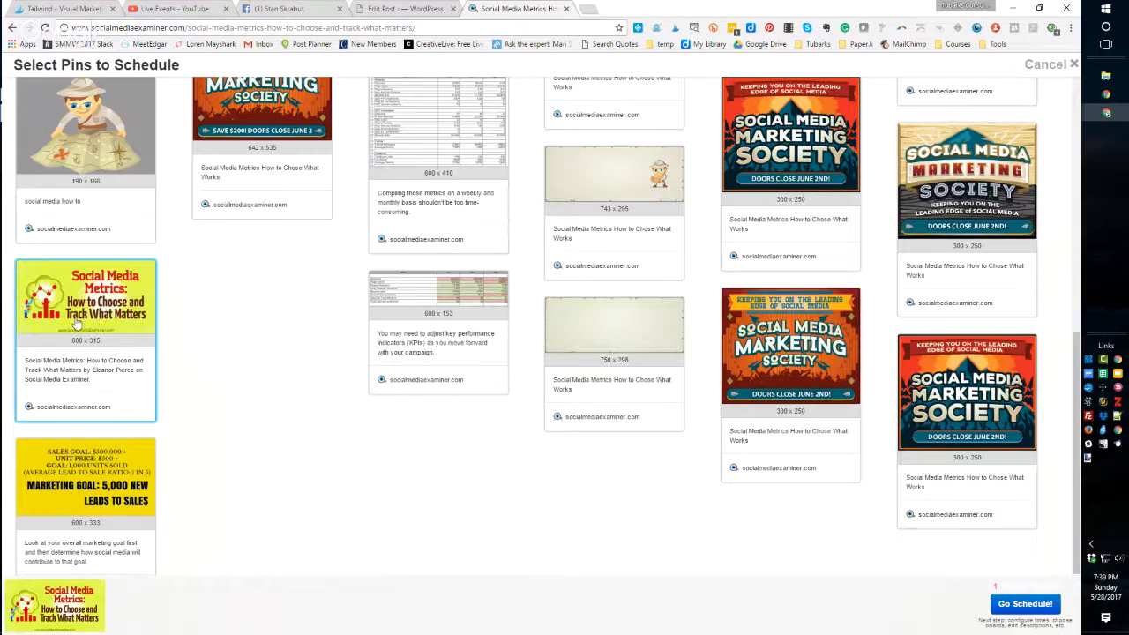
left_click(1023, 603)
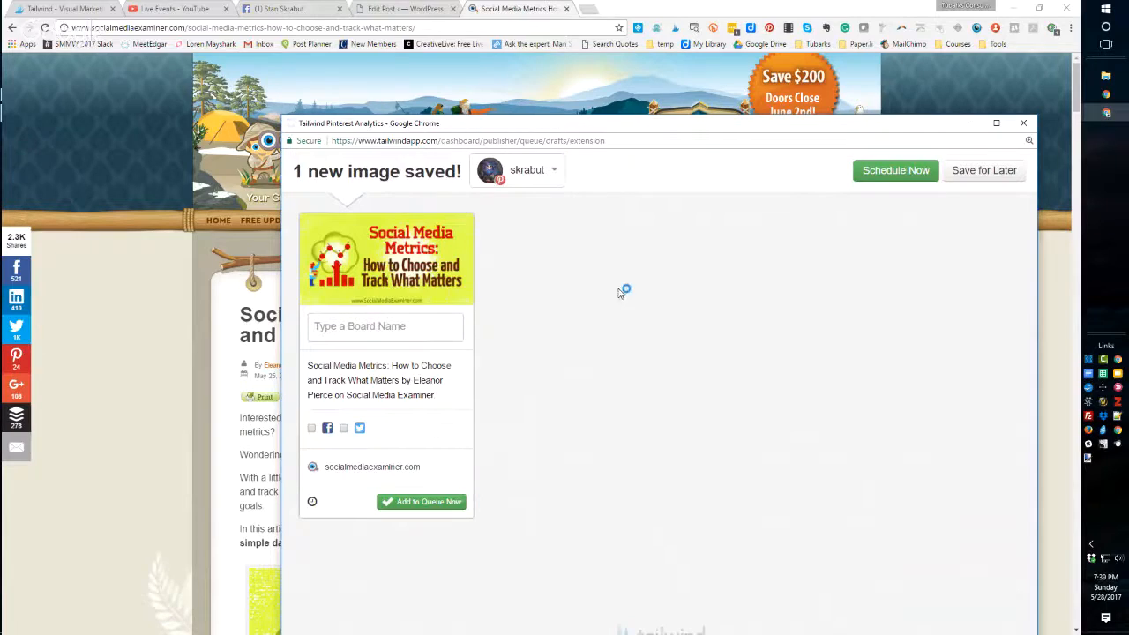
- Switch the new pin to the other Tailwind account listed
left_click(549, 171)
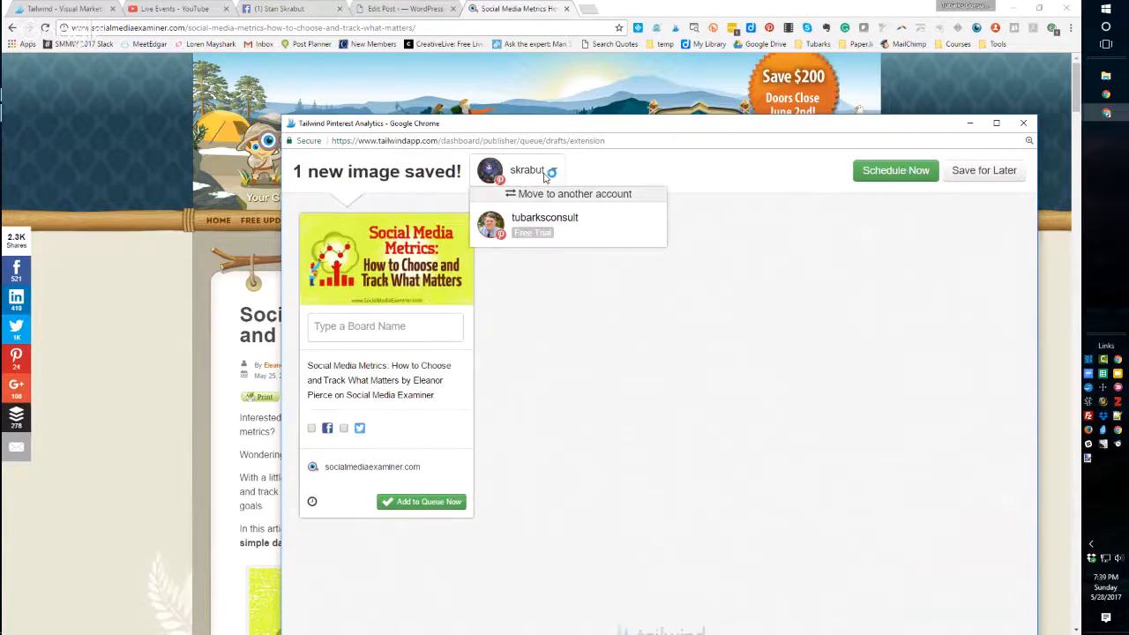
left_click(537, 223)
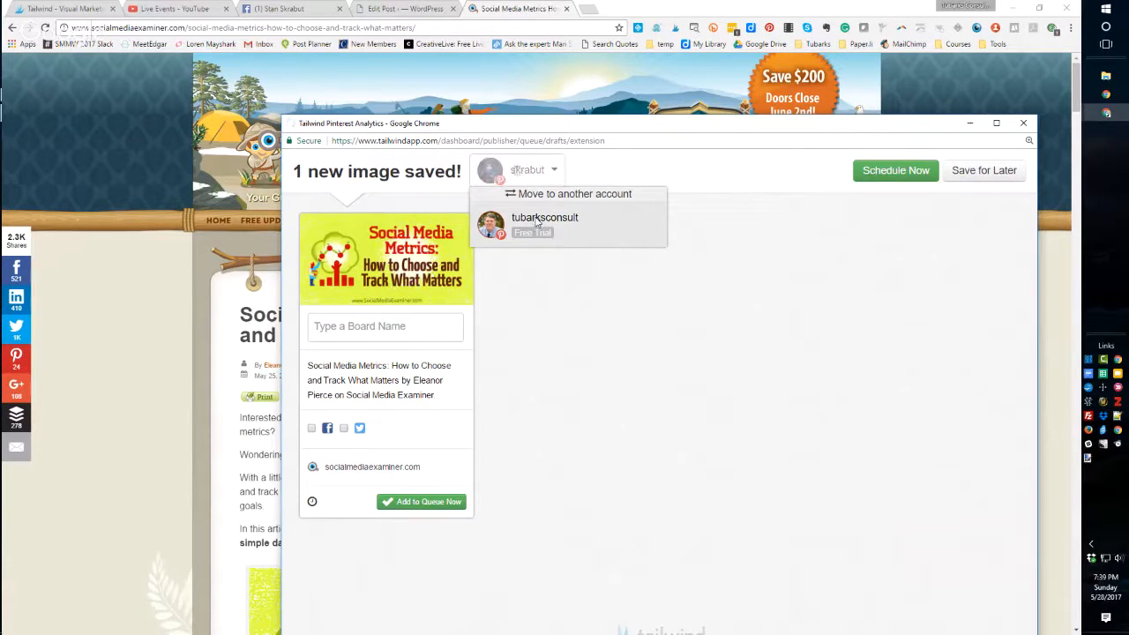
left_click(535, 167)
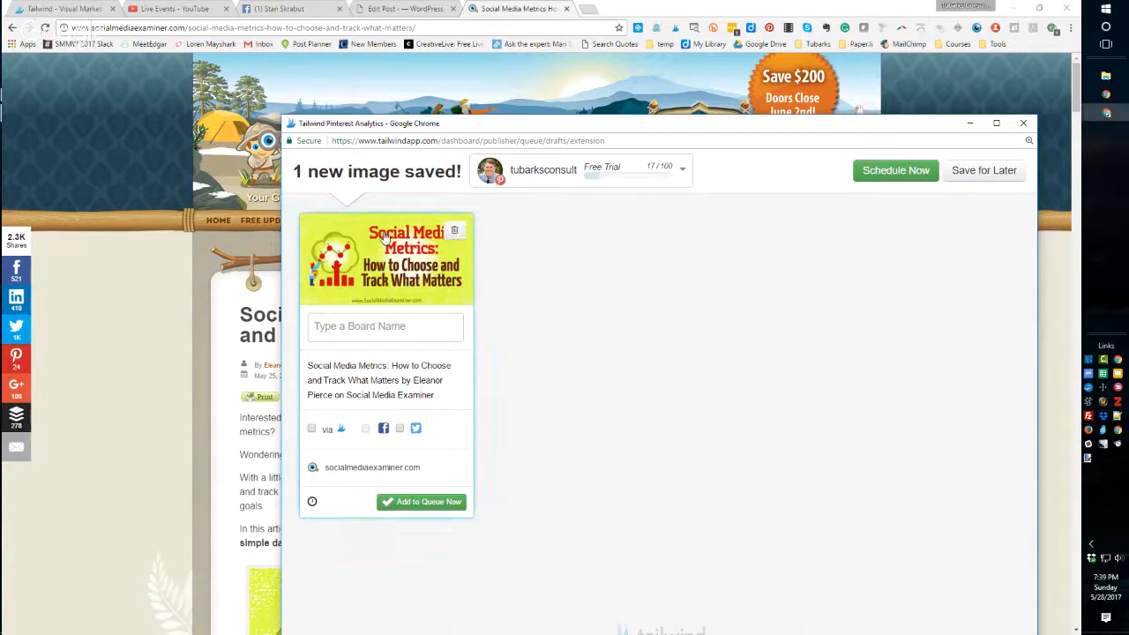
- Assign the pin to the Social Media for Business board
left_click(359, 327)
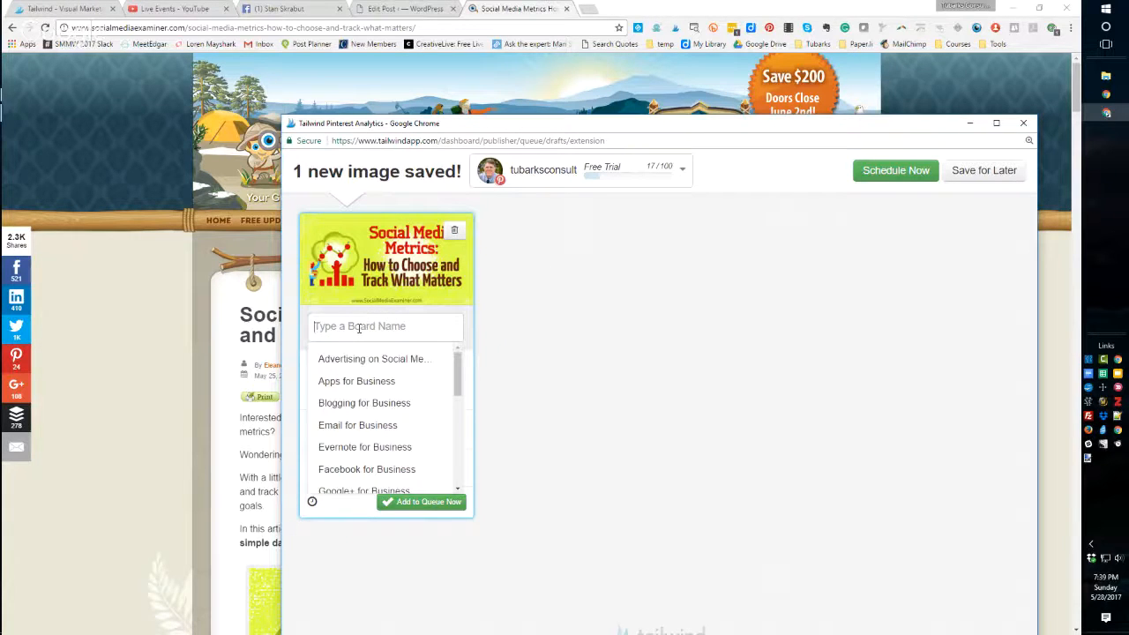
type("soci")
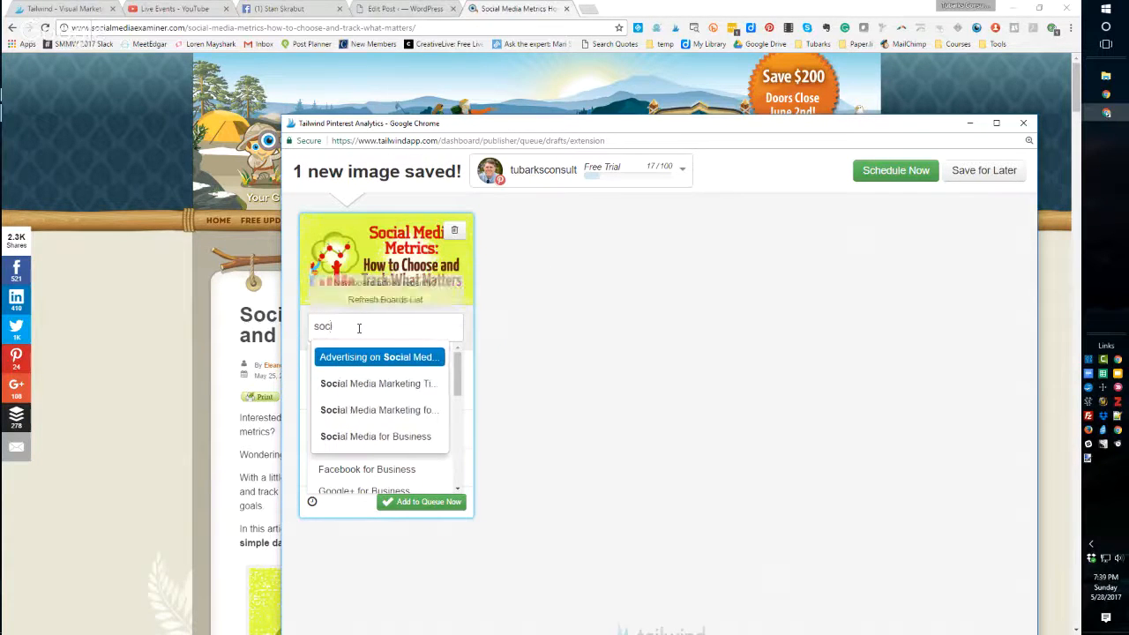
left_click(365, 435)
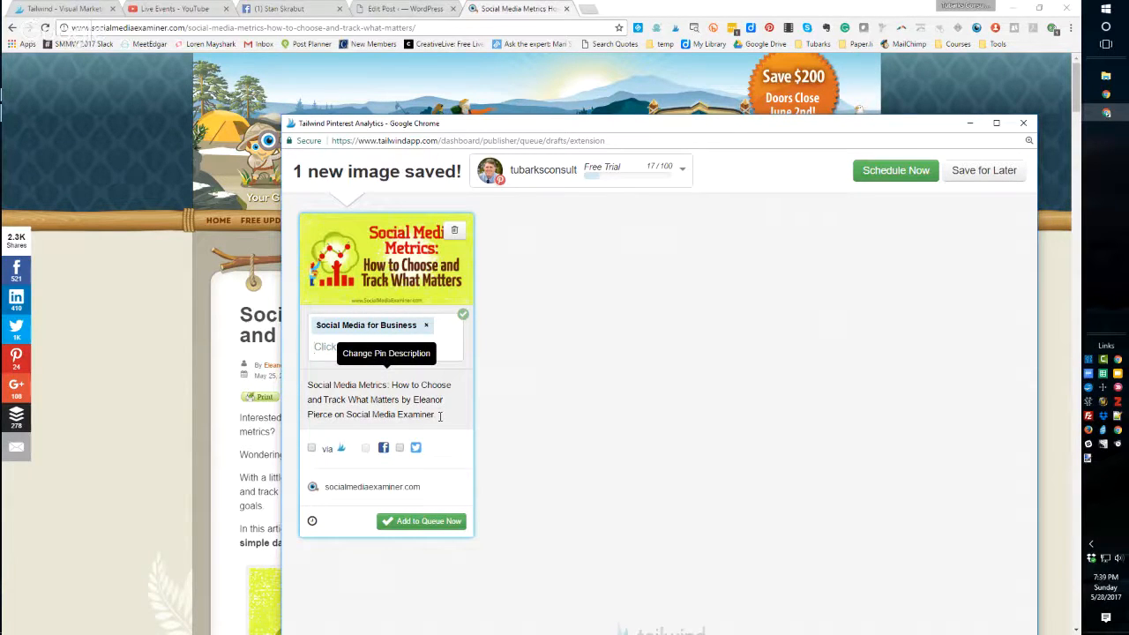
- Enable the 'via' attribution and Twitter sharing, then add the pin to the queue
left_click(312, 451)
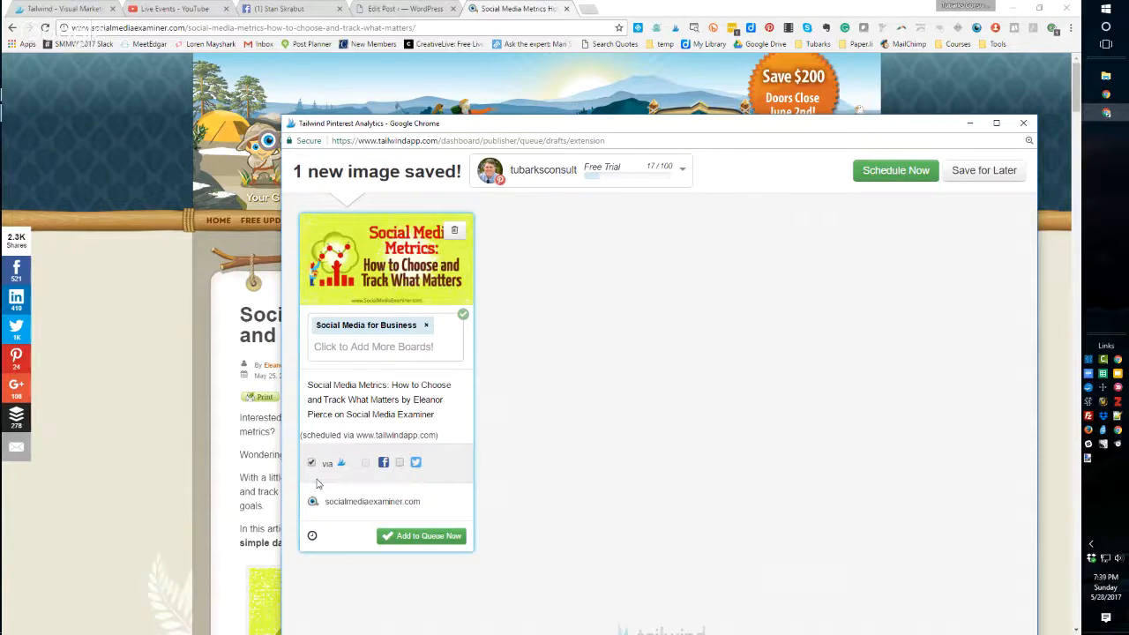
left_click(399, 462)
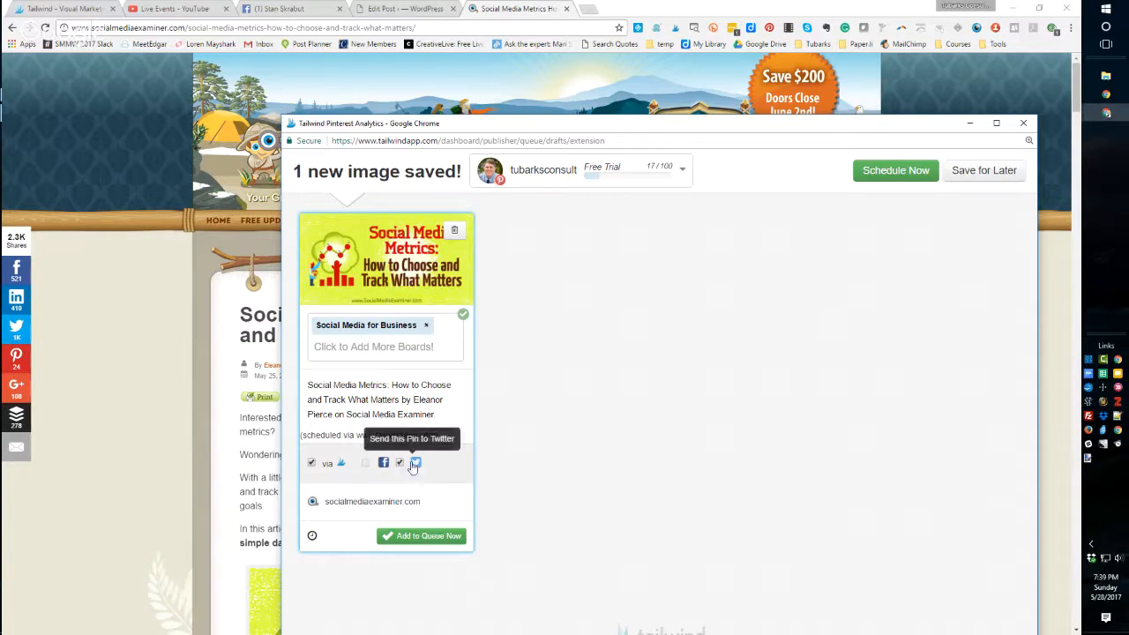
left_click(419, 538)
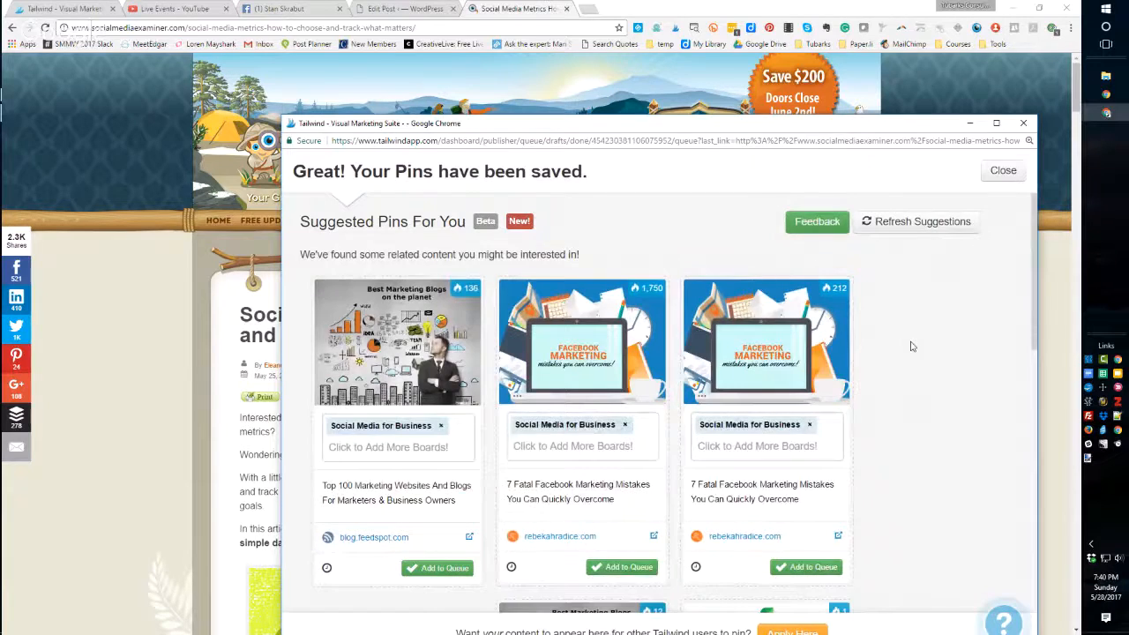
- Browse the suggested pins and close the saved-pins window
scroll(912, 346, "down", 4)
scroll(912, 346, "down", 3)
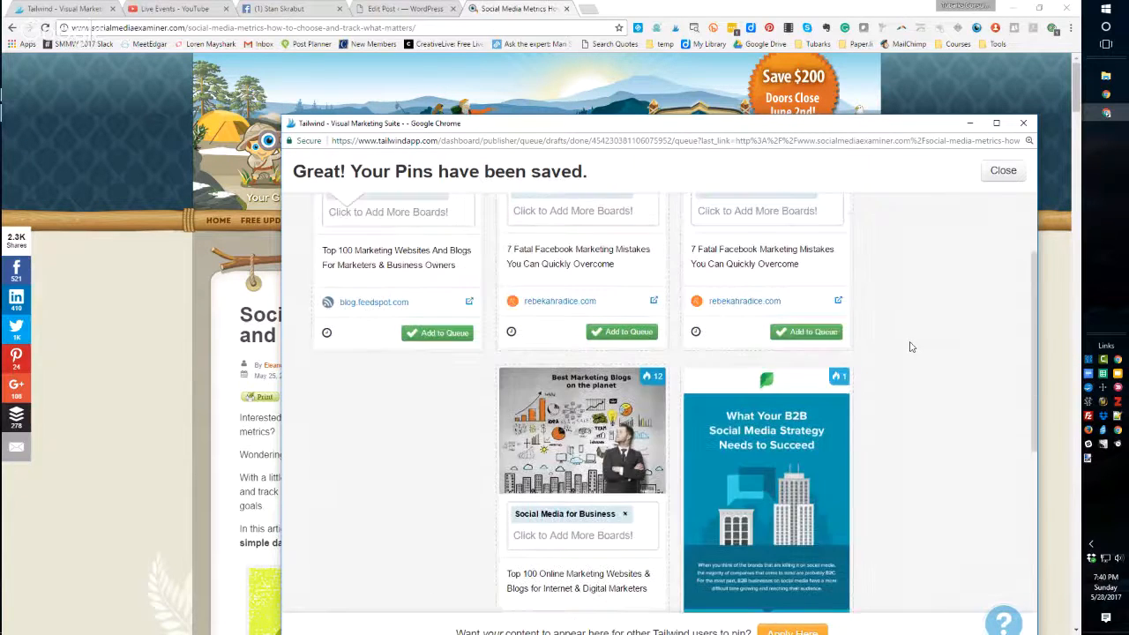
scroll(912, 347, "up", 7)
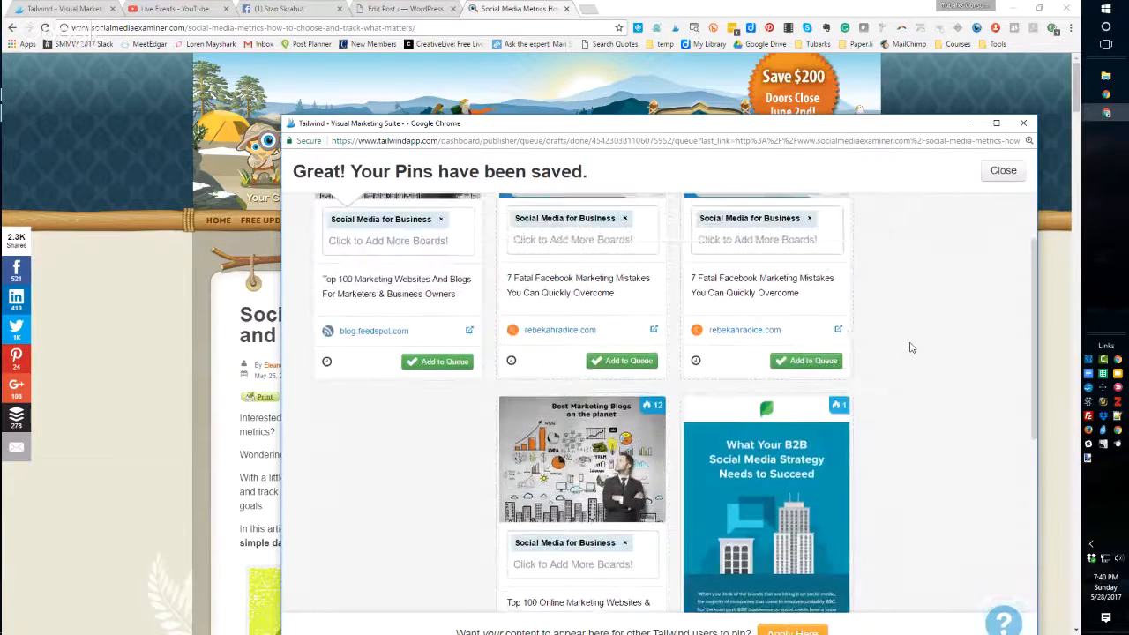
left_click(1001, 171)
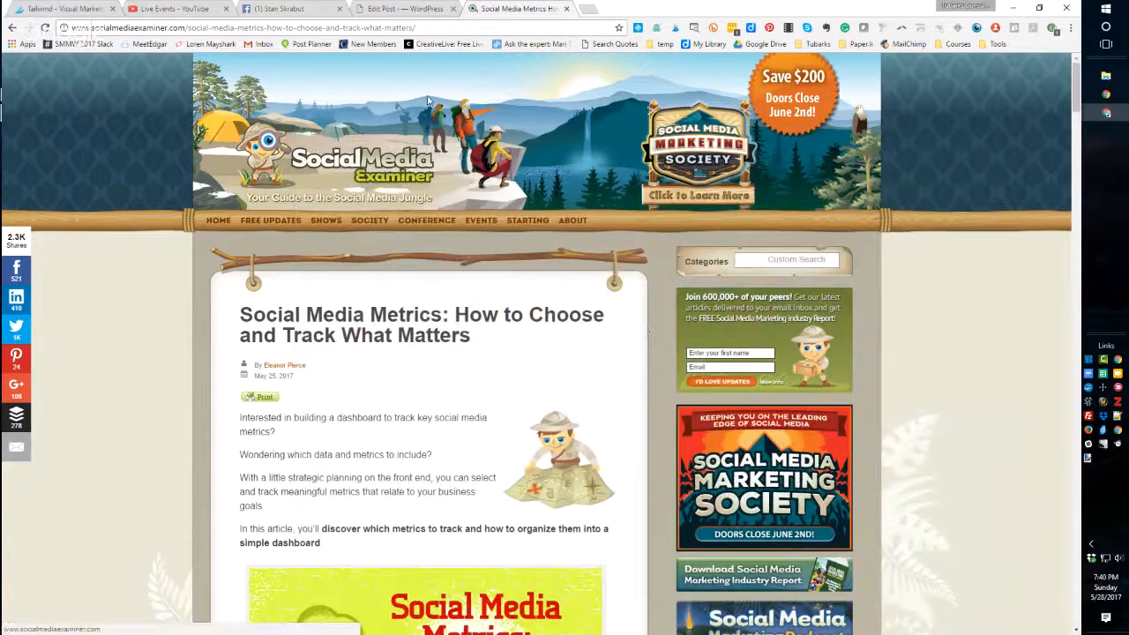
- Return to the Tailwind tab and open Scheduled Pins under Publish
left_click(63, 9)
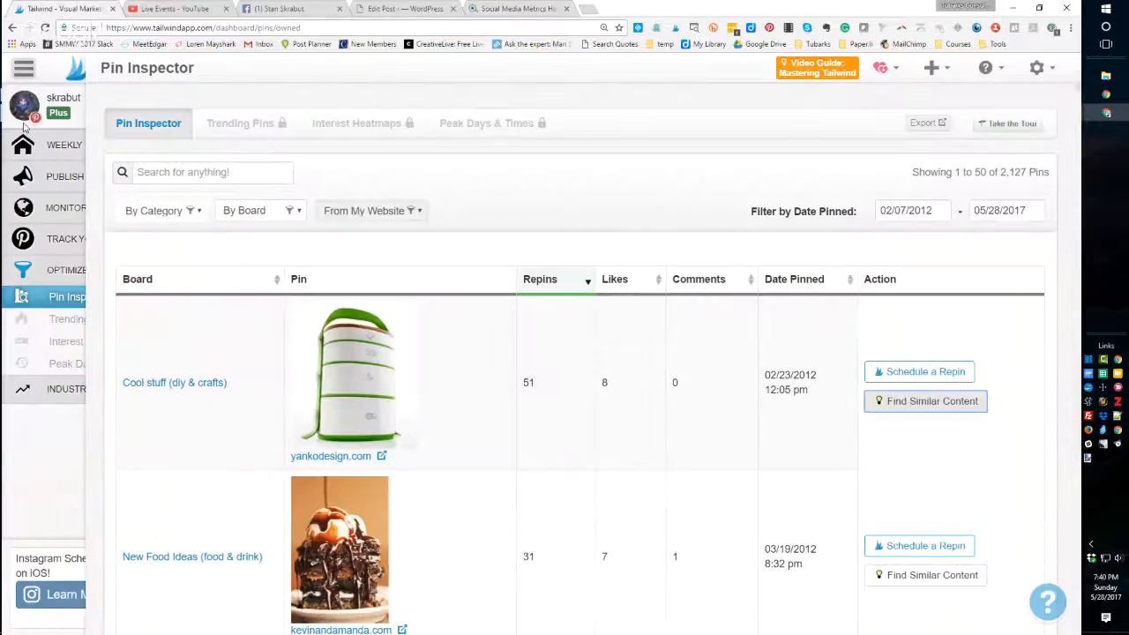
mouse_move(65, 100)
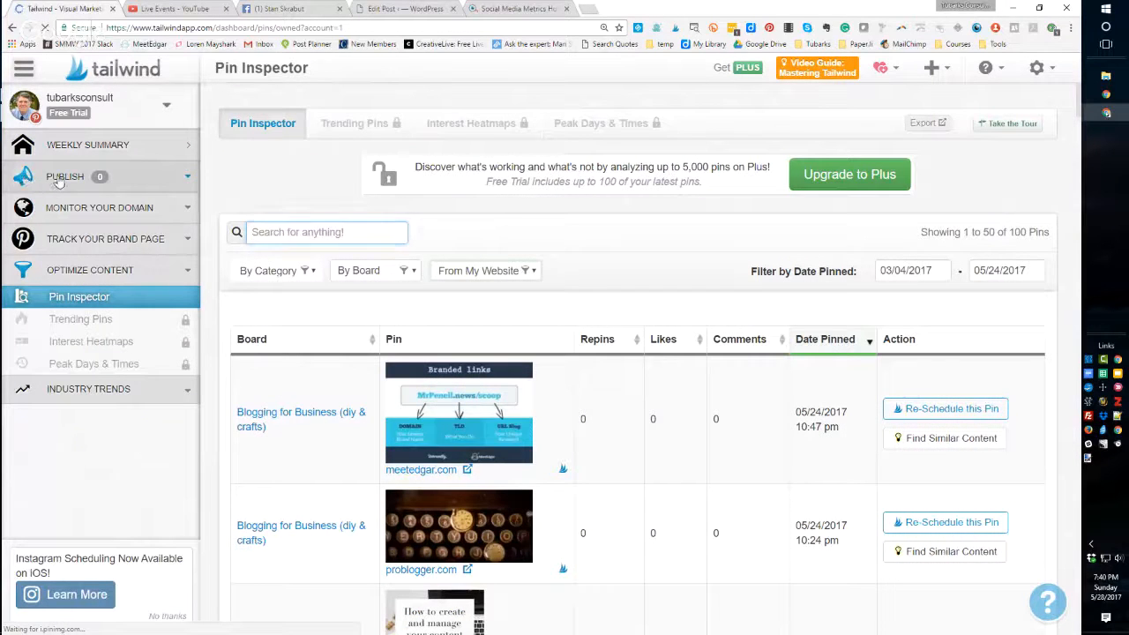
left_click(58, 179)
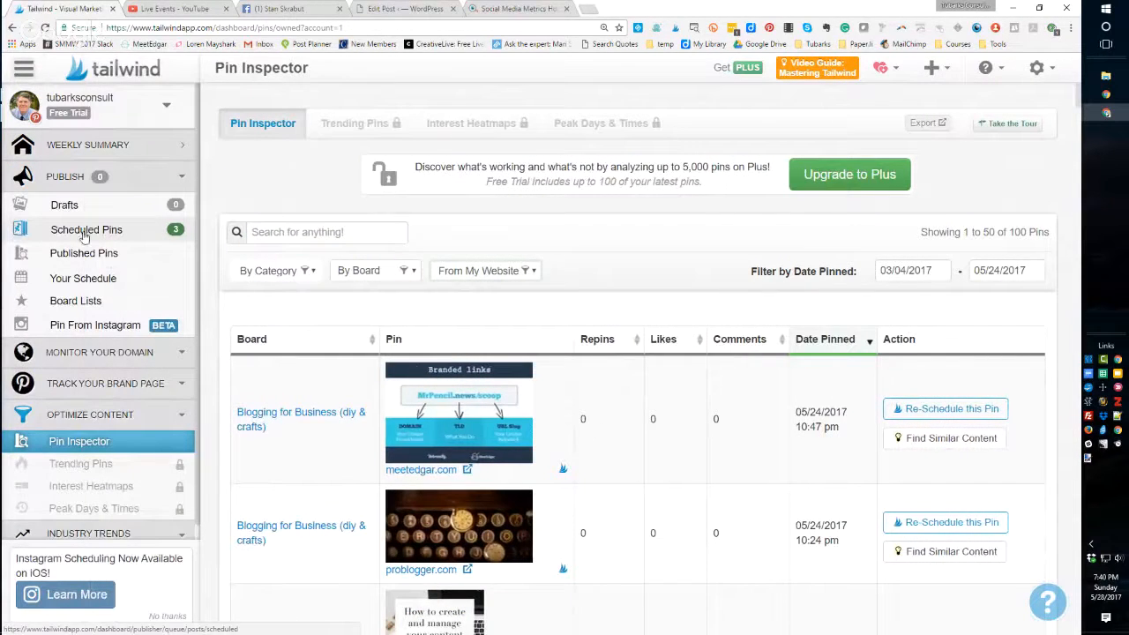
left_click(83, 231)
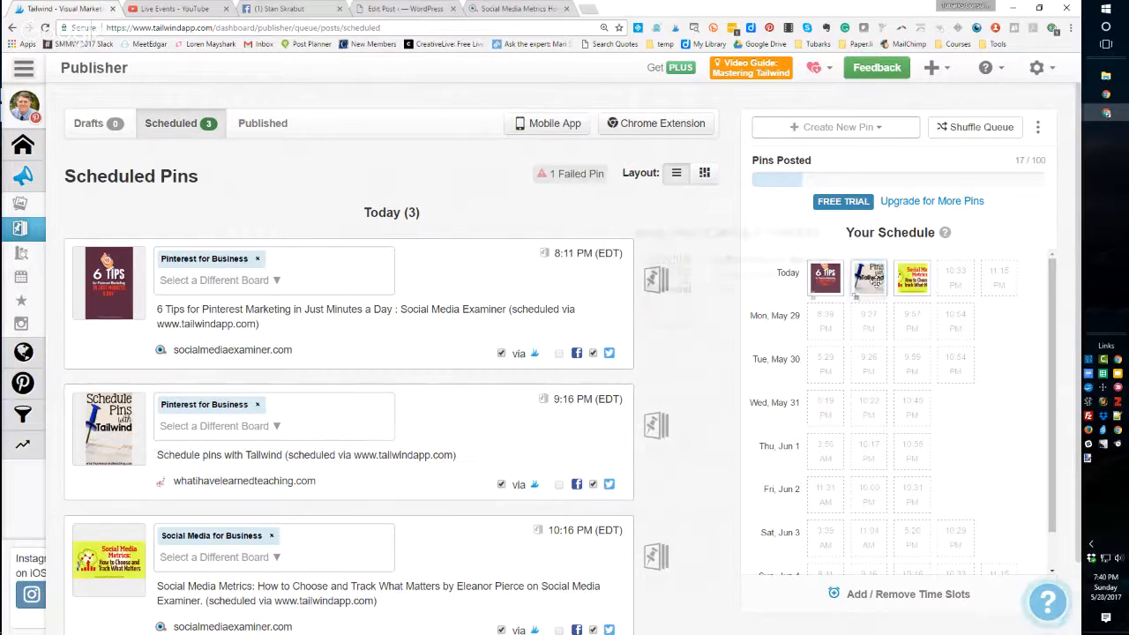
- Show the failed pin and requeue it
mouse_move(913, 273)
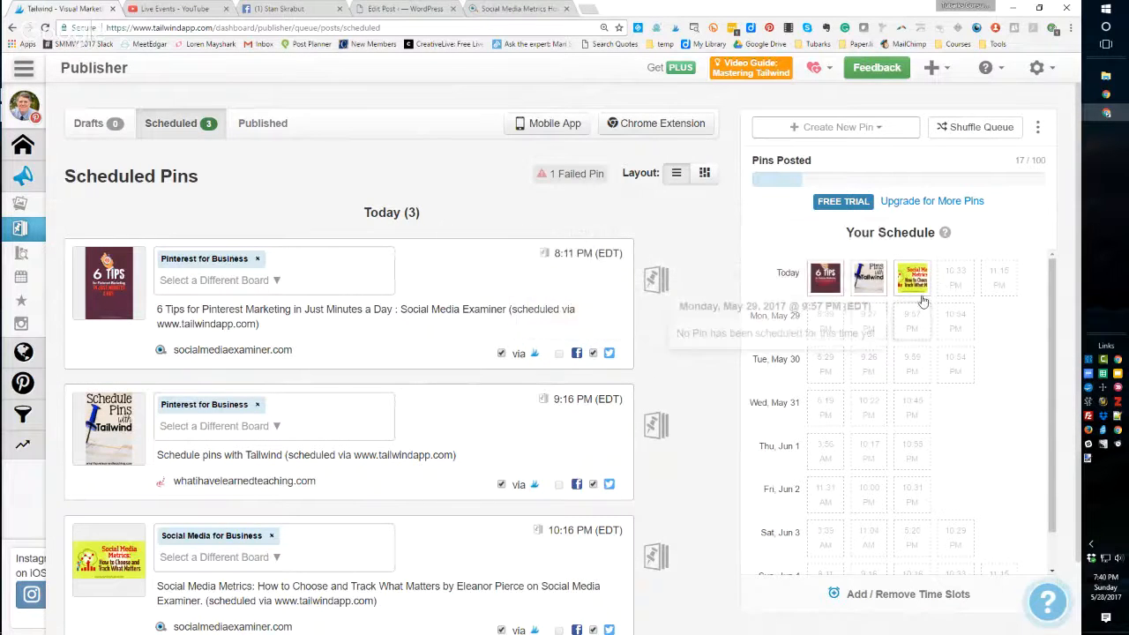
mouse_move(900, 294)
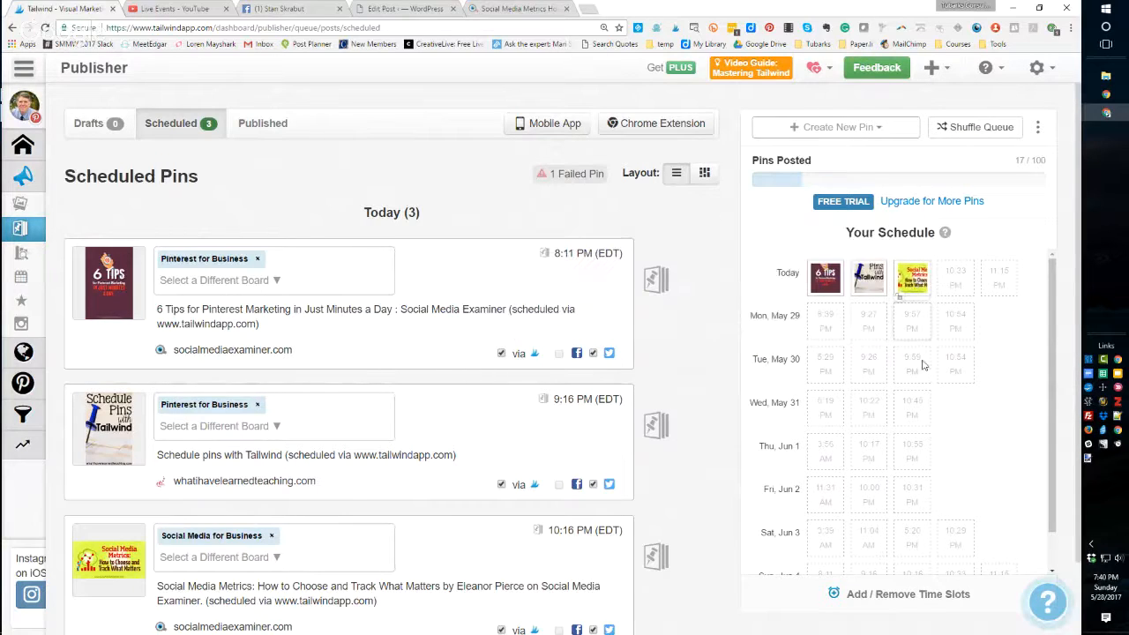
mouse_move(952, 316)
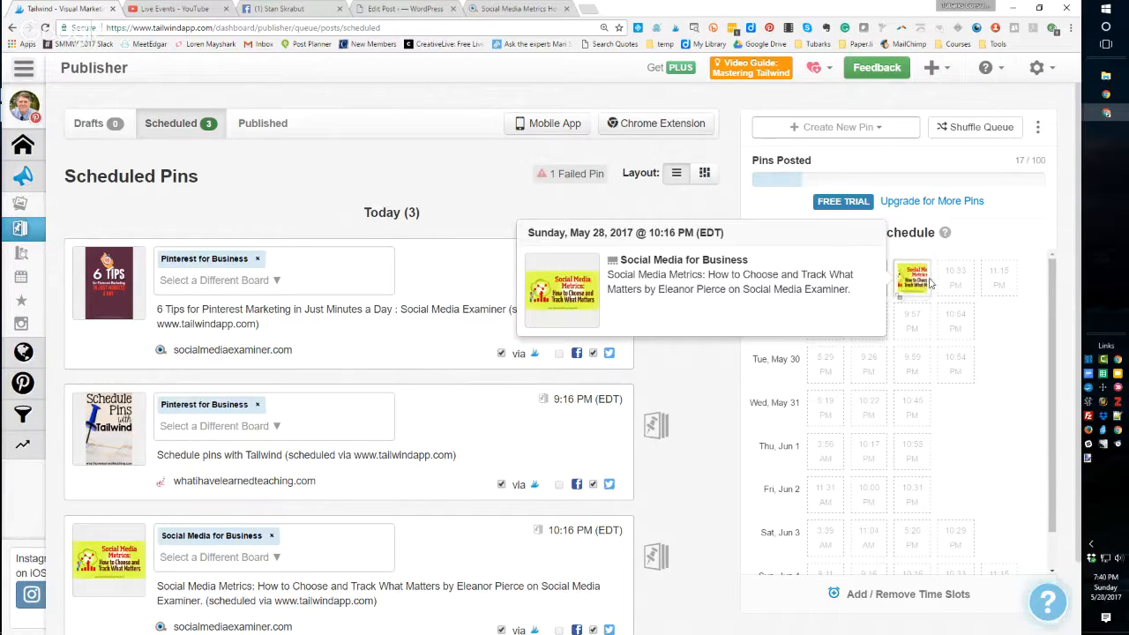
left_click(555, 176)
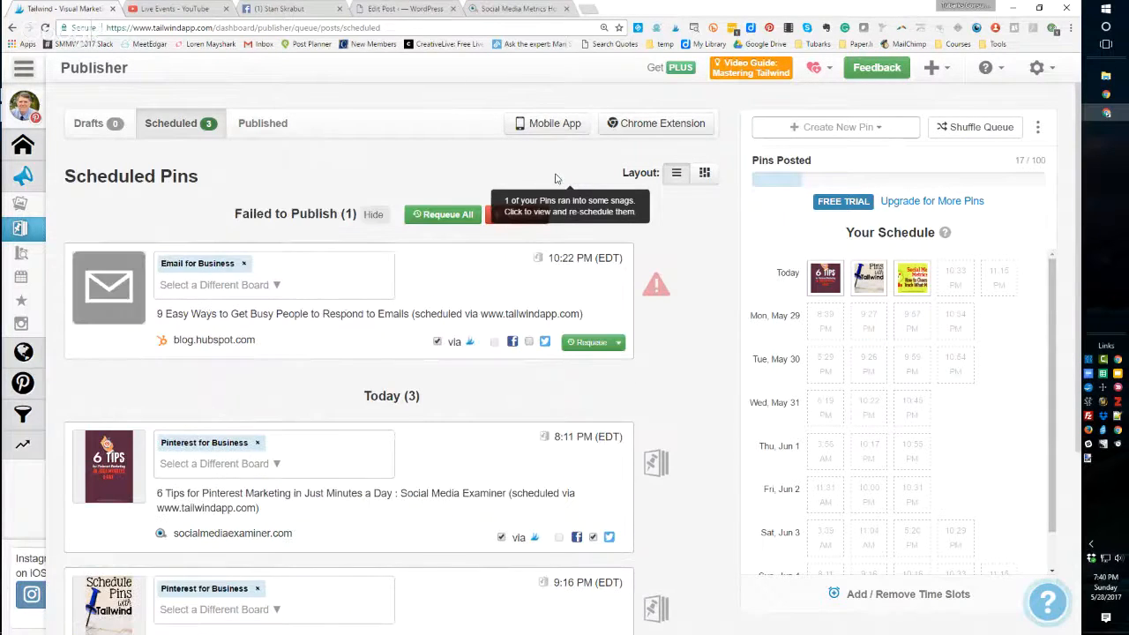
left_click(590, 343)
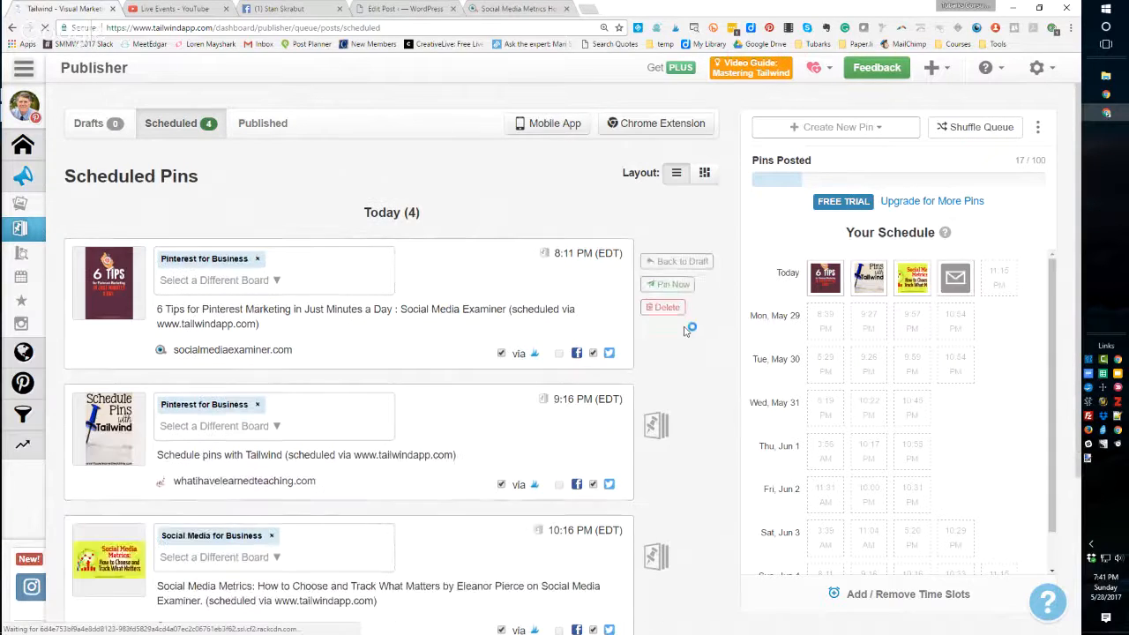
- Scroll through the scheduled pins queue
scroll(686, 330, "down", 3)
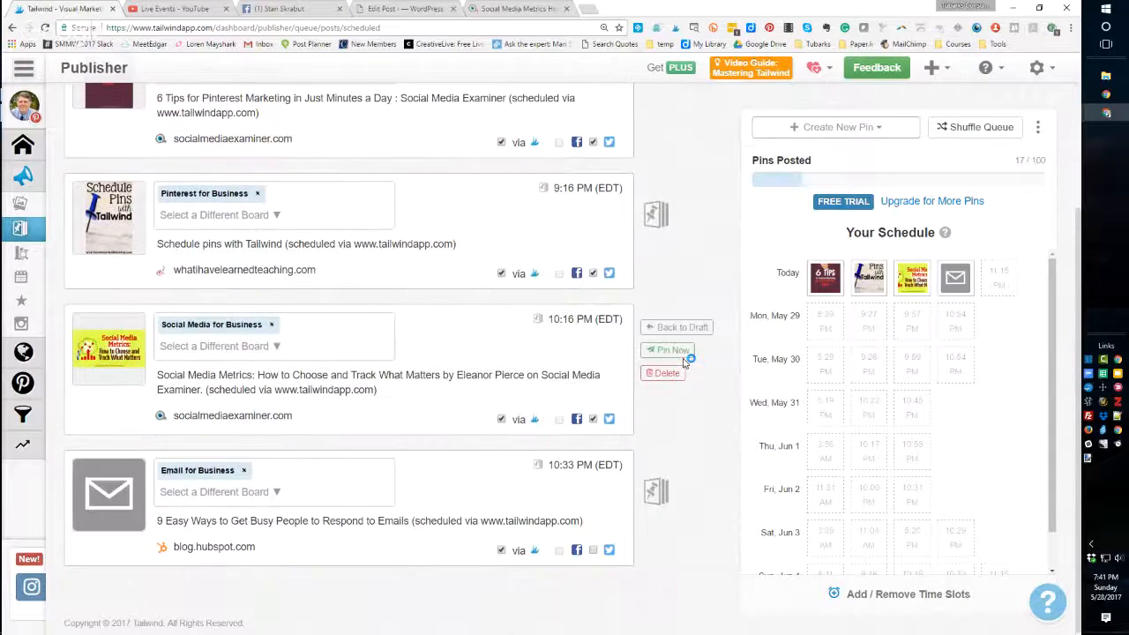
mouse_move(657, 344)
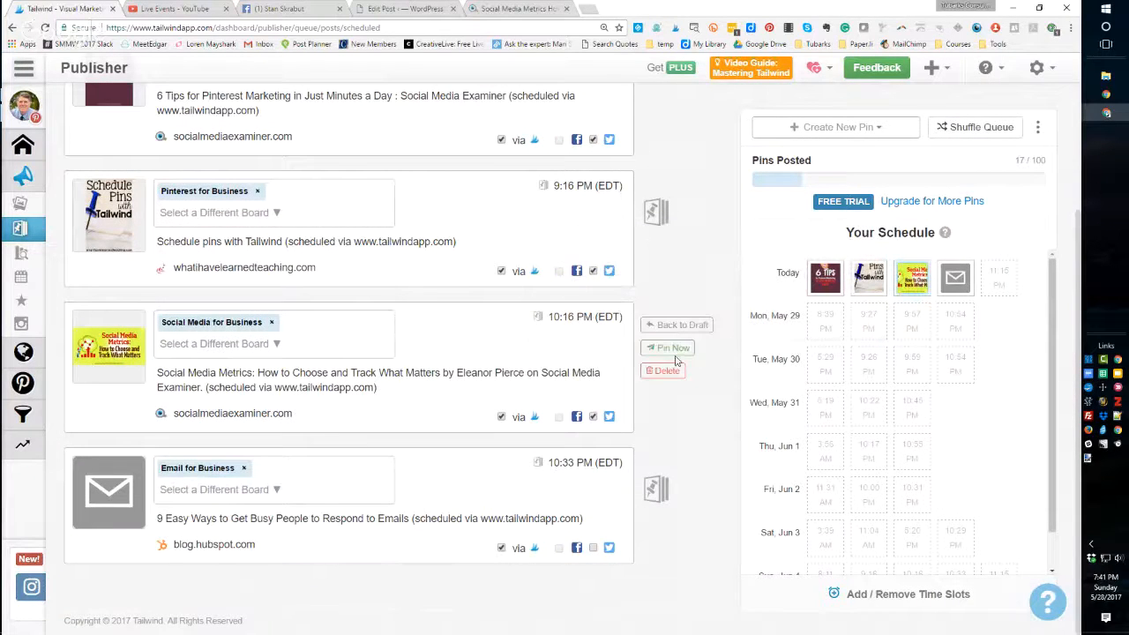
scroll(676, 362, "up", 3)
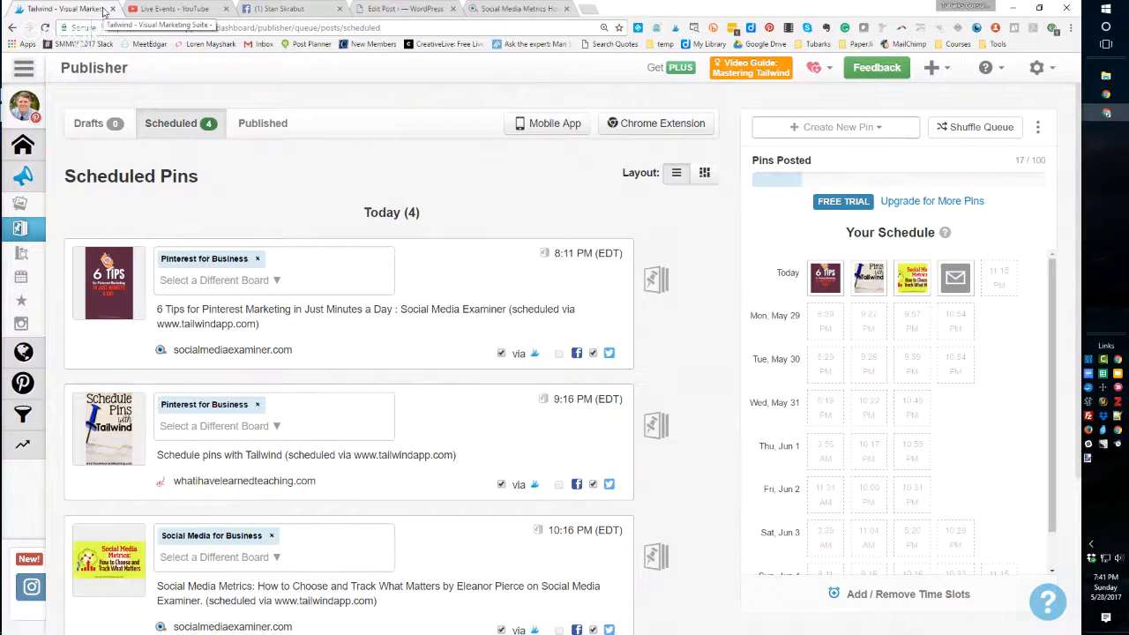
- Switch to the Social Media Metrics article tab and go to pinterest.com
left_click(514, 10)
left_click(477, 30)
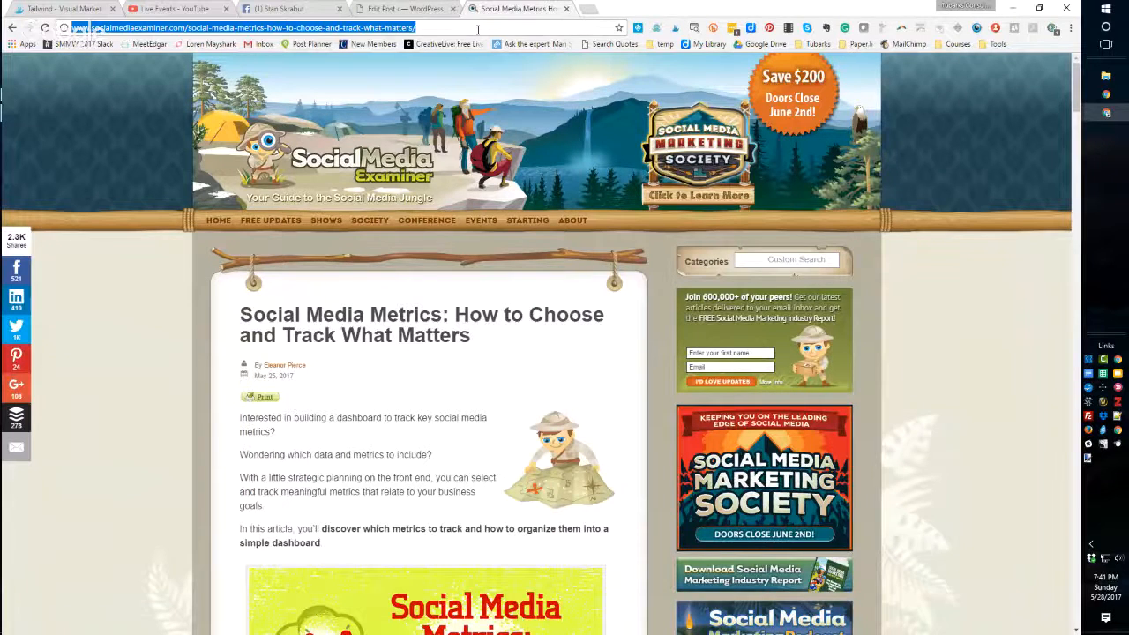
type("pinterest.com")
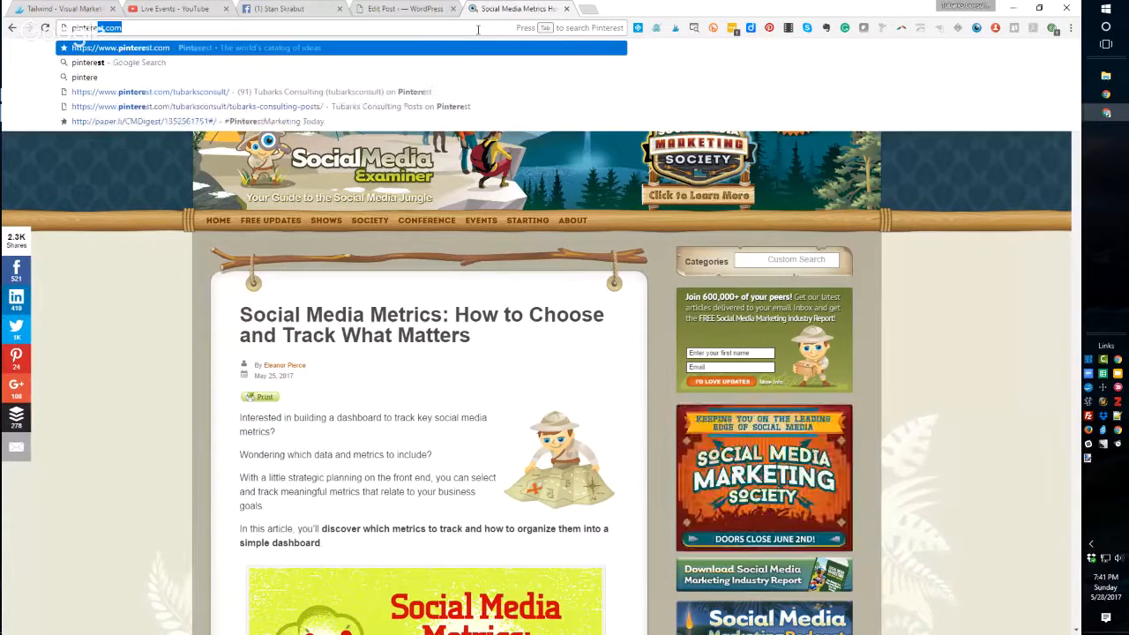
key("Return")
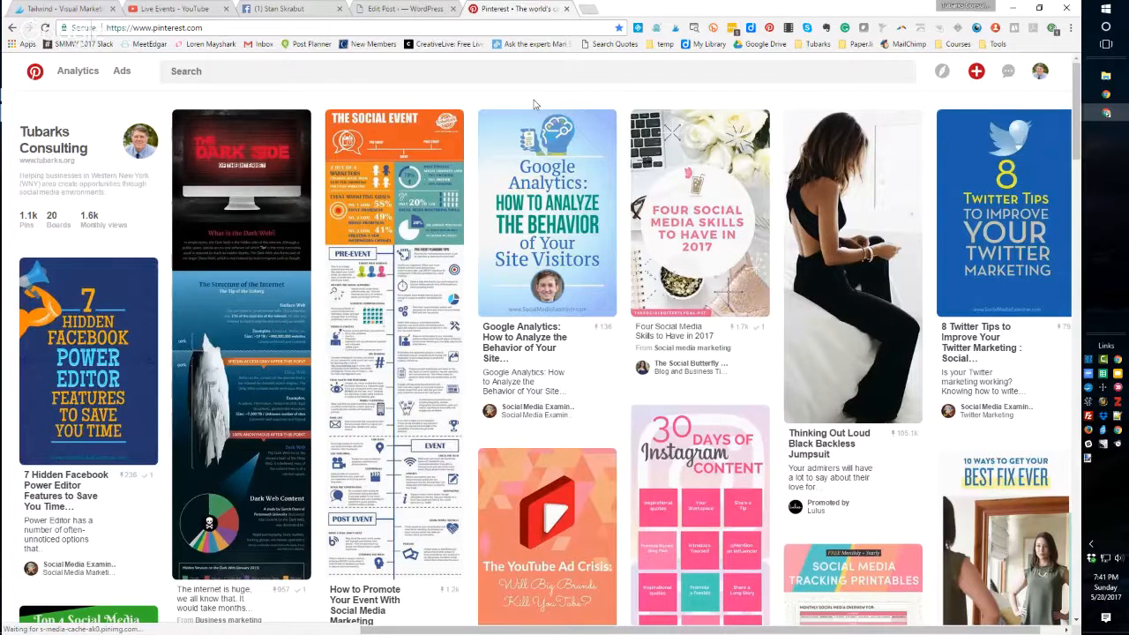
- Open the 8 Twitter Tips pin, view its source article in a new tab, then close the article and pin
mouse_move(1034, 228)
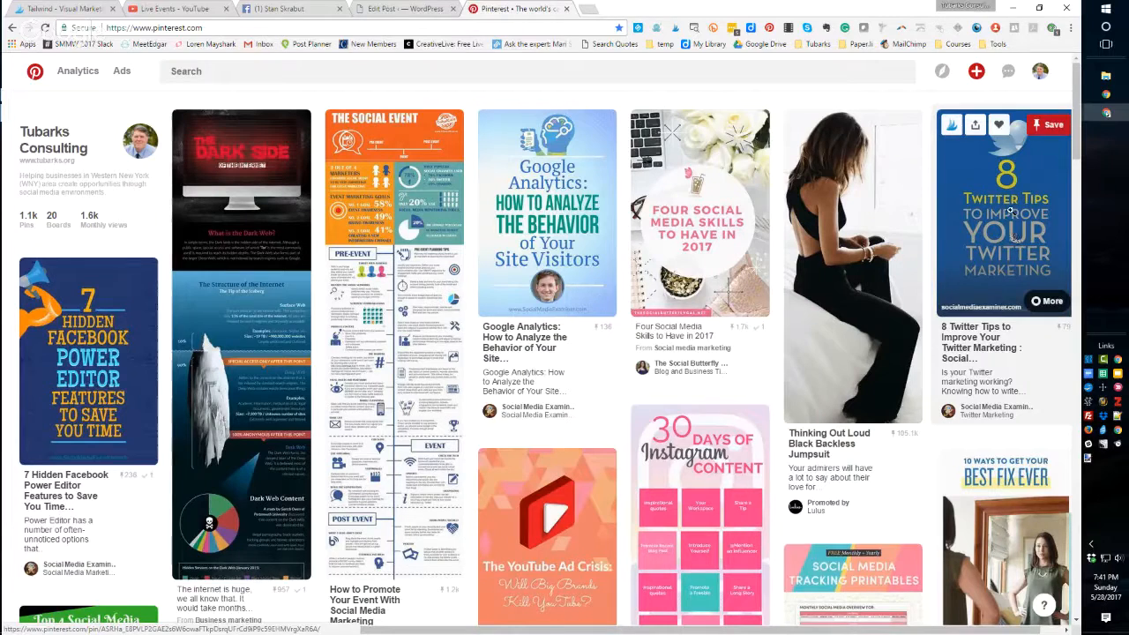
left_click(988, 254)
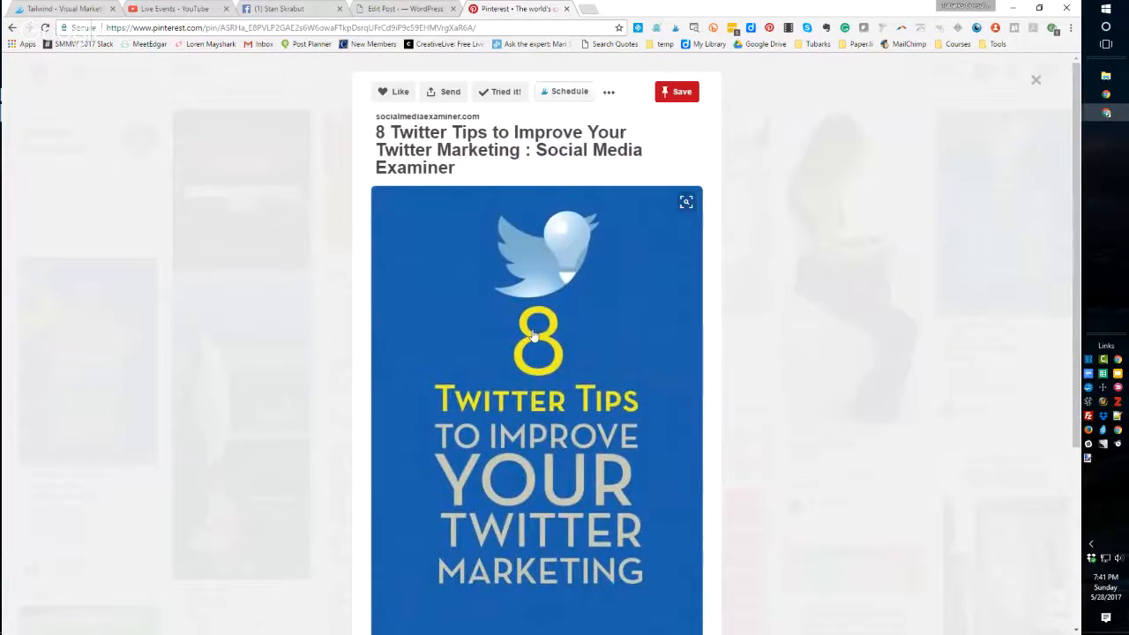
left_click(532, 338)
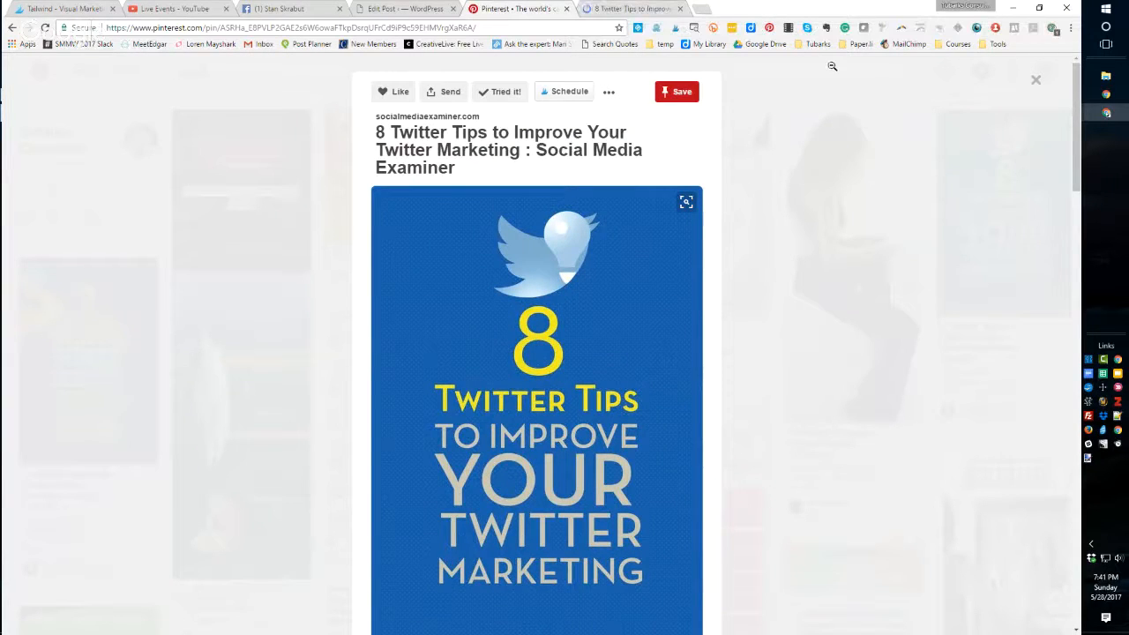
left_click(614, 12)
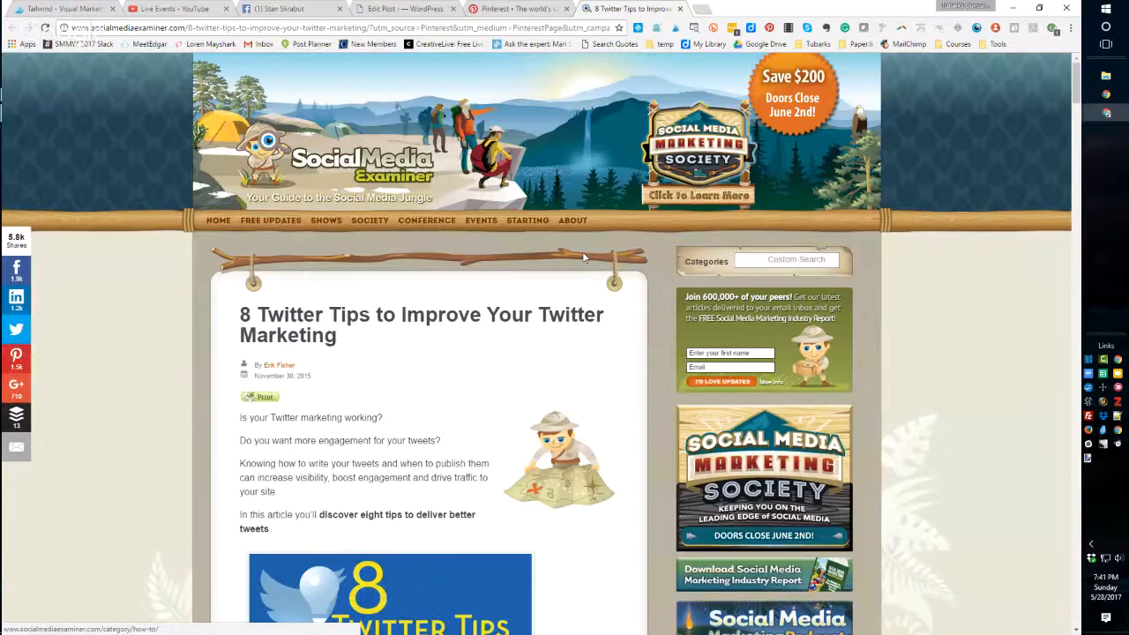
scroll(582, 257, "down", 8)
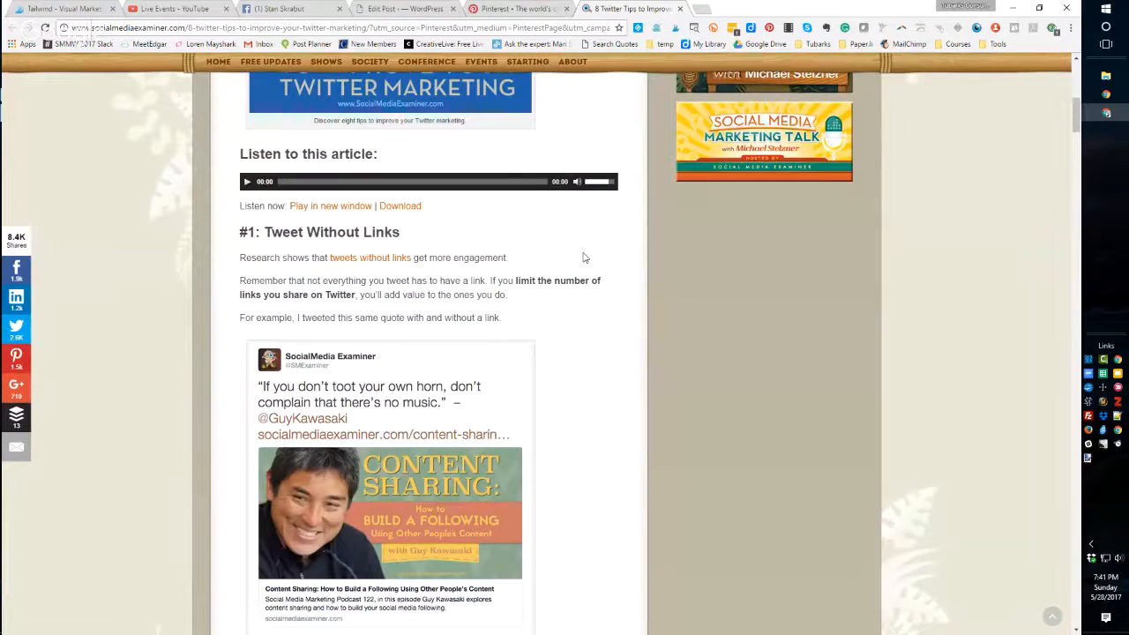
scroll(585, 257, "up", 8)
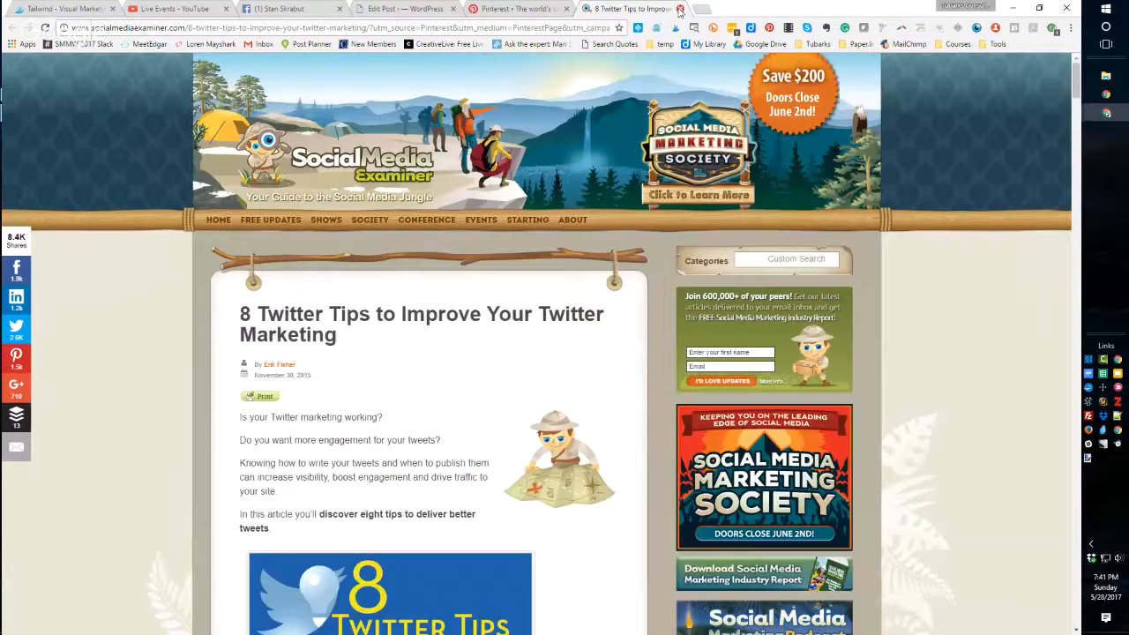
left_click(680, 9)
left_click(1036, 82)
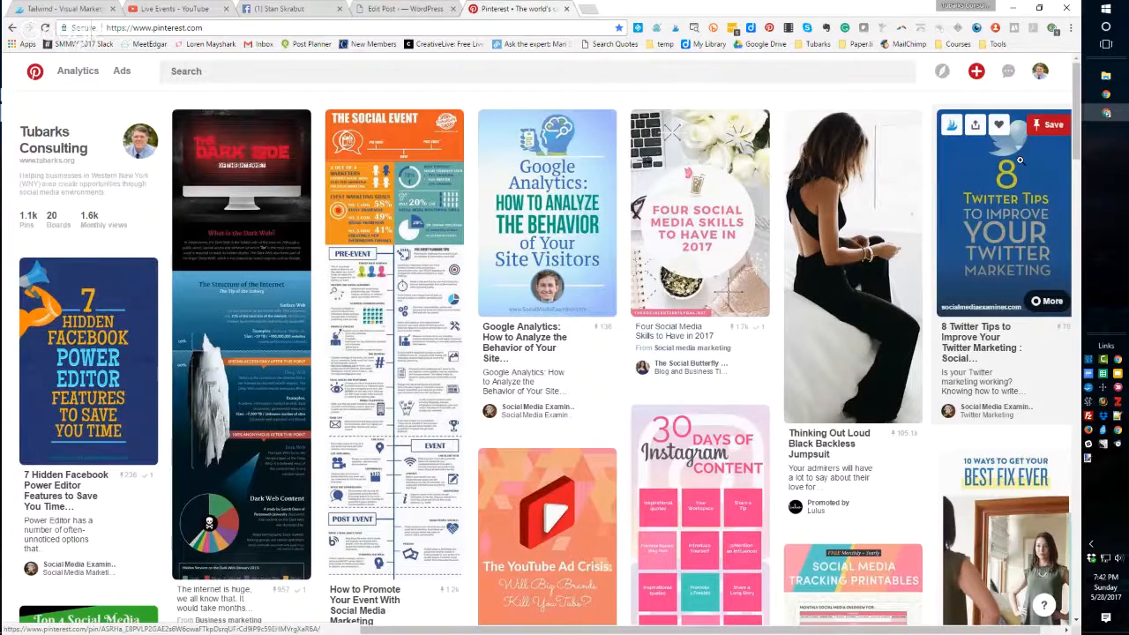
left_click(951, 130)
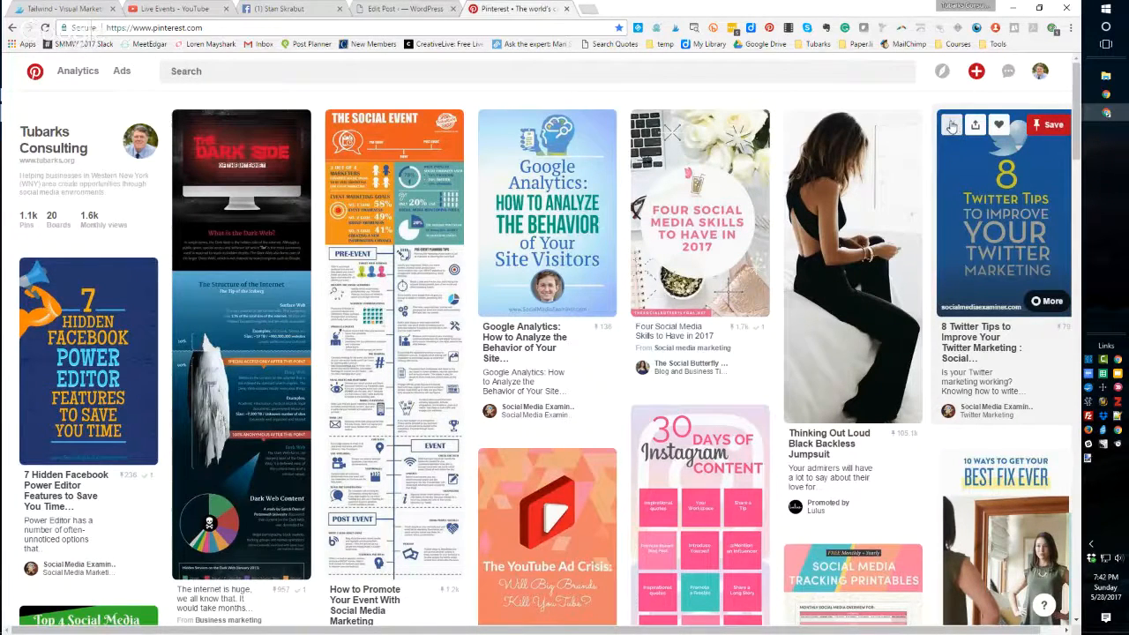
left_click(991, 220)
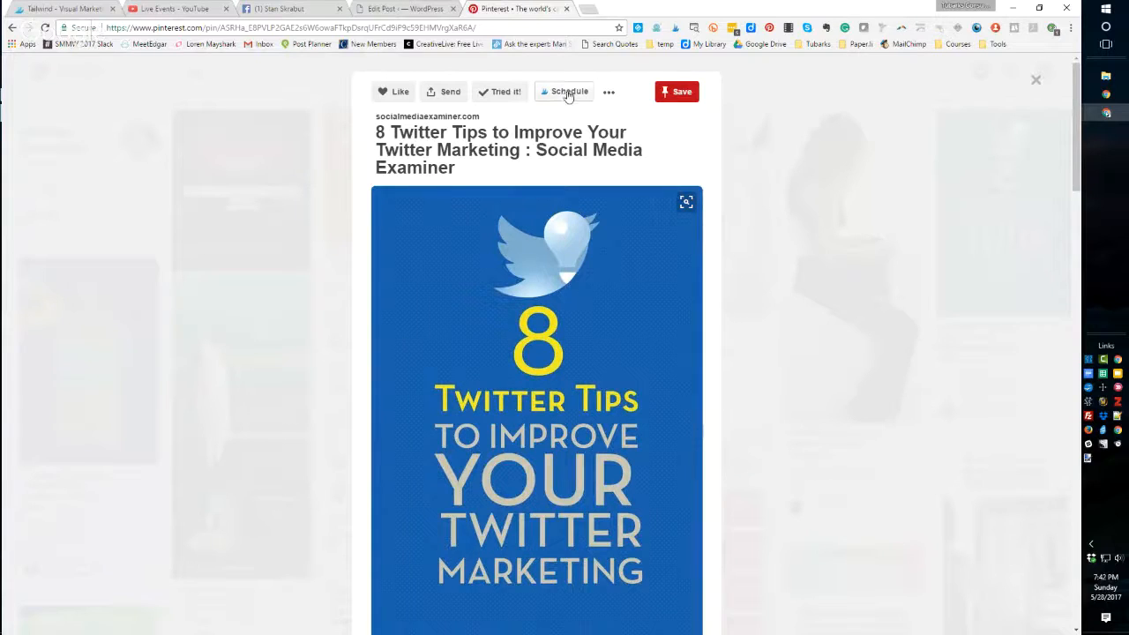
left_click(1035, 81)
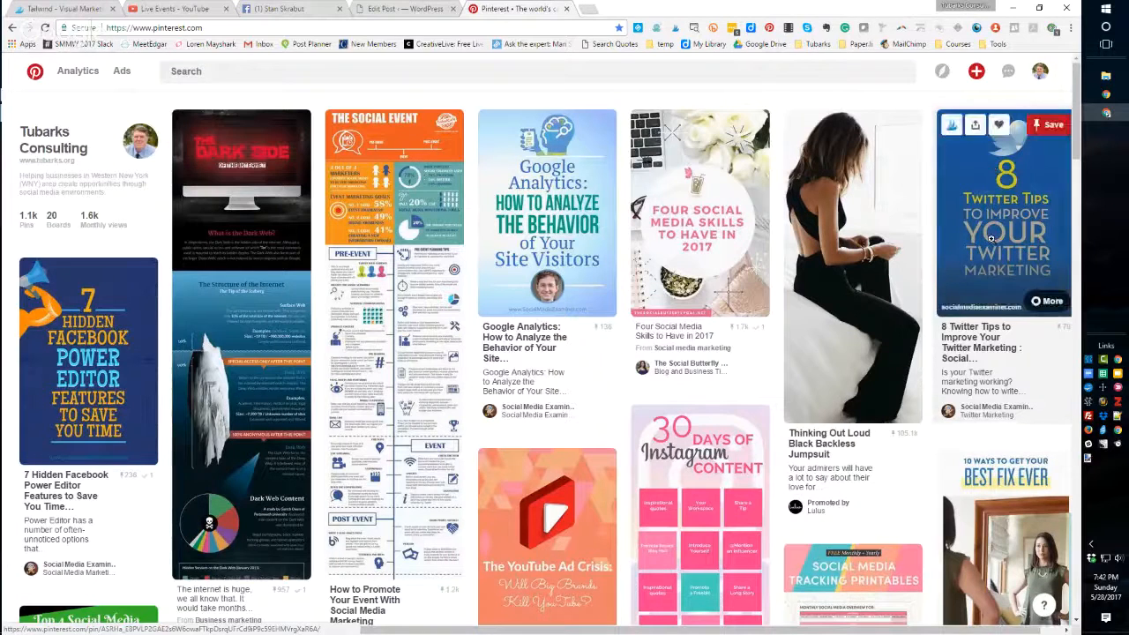
- Open the Tailwind scheduler for the 8 Twitter Tips pin and assign it to the Twitter for Business board
left_click(951, 126)
left_click_drag(578, 128, 528, 59)
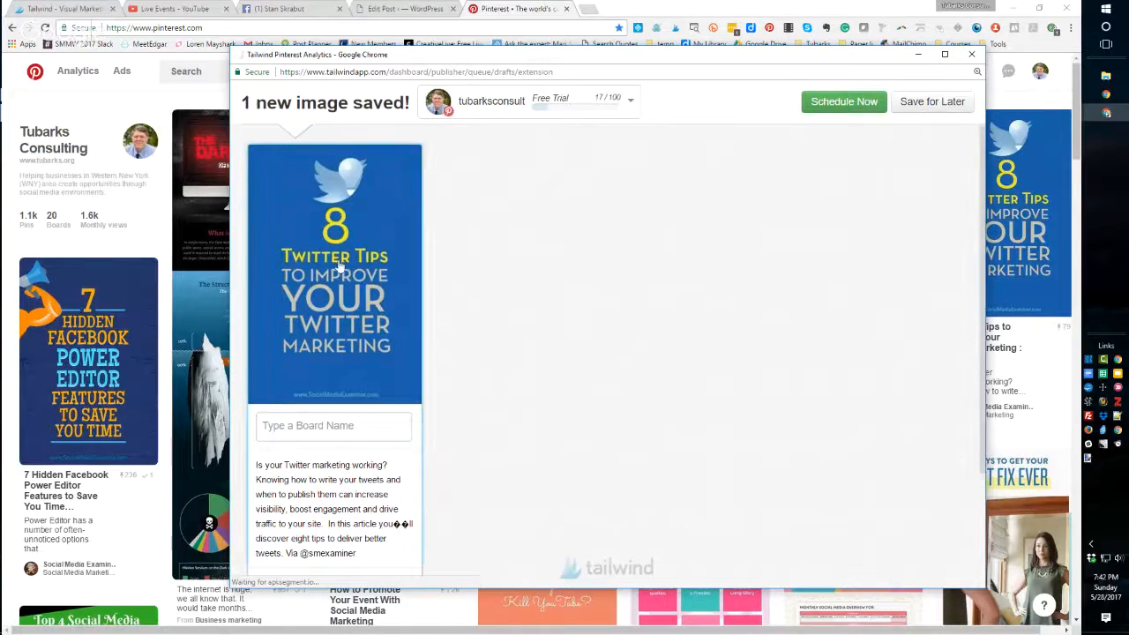
left_click(311, 427)
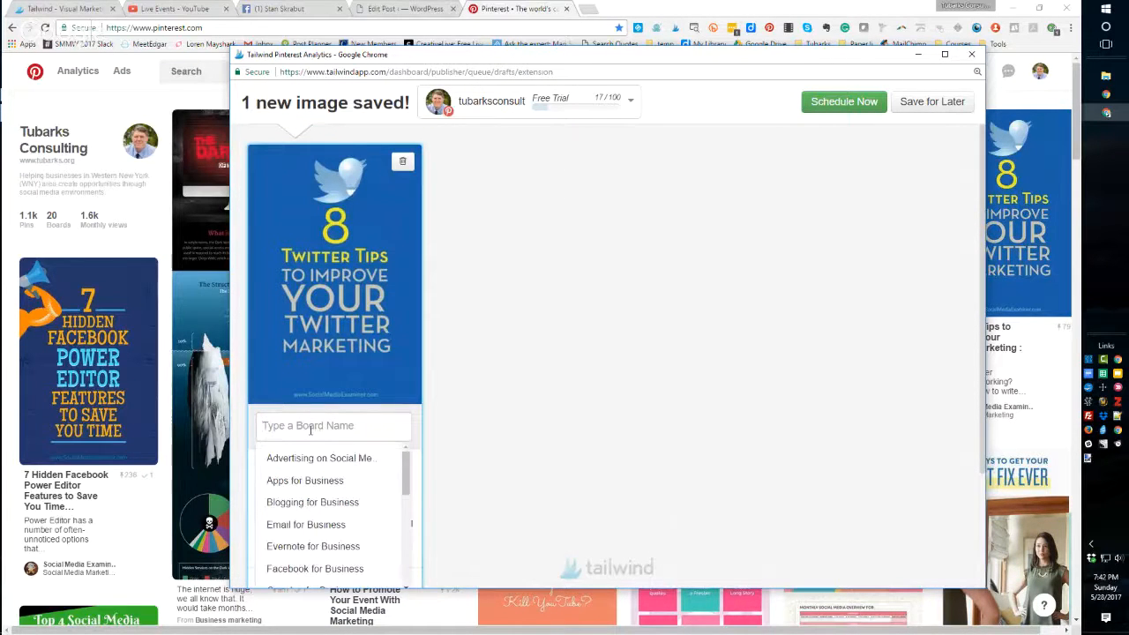
type("tw")
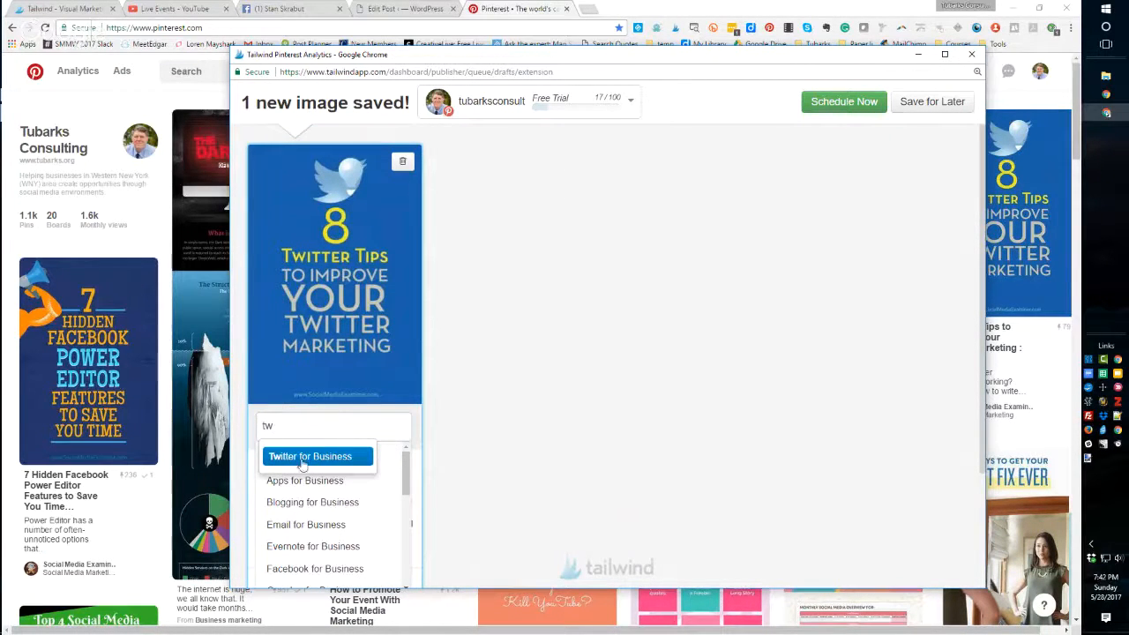
left_click(302, 456)
- Enable the 'via' attribution and Twitter sharing, then delete this pin from the scheduler
scroll(408, 355, "down", 3)
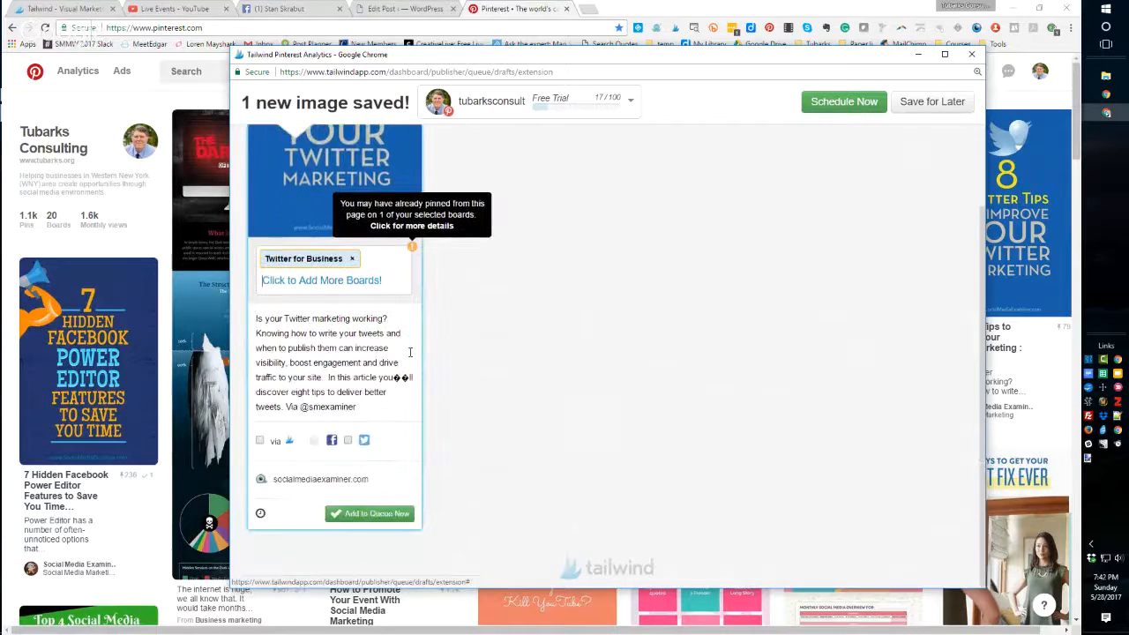
scroll(410, 355, "up", 1)
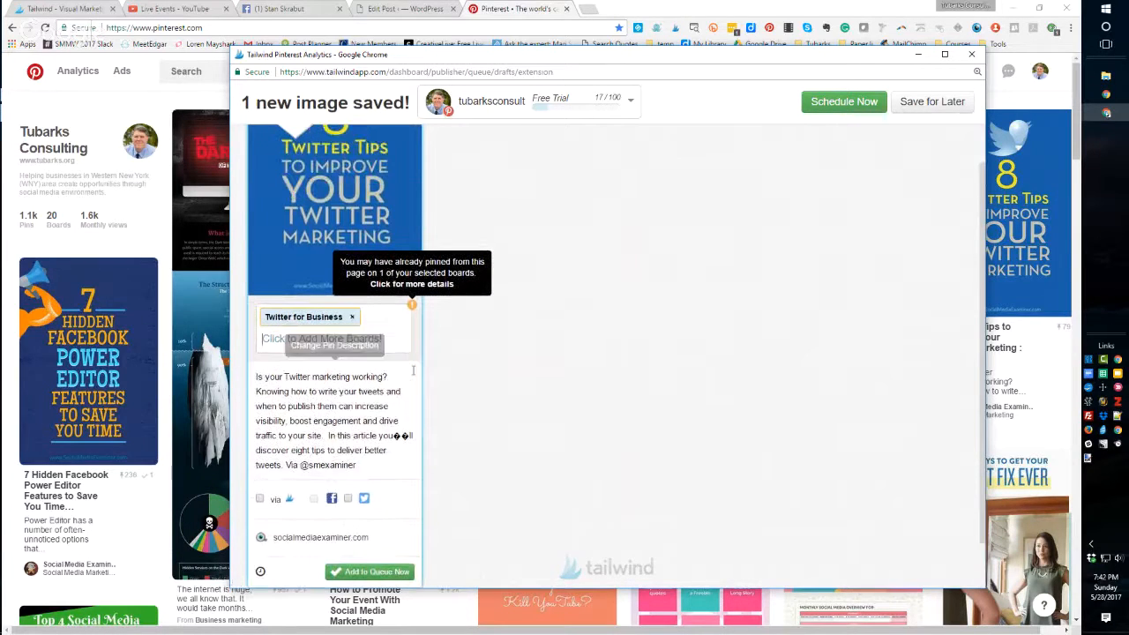
left_click(261, 499)
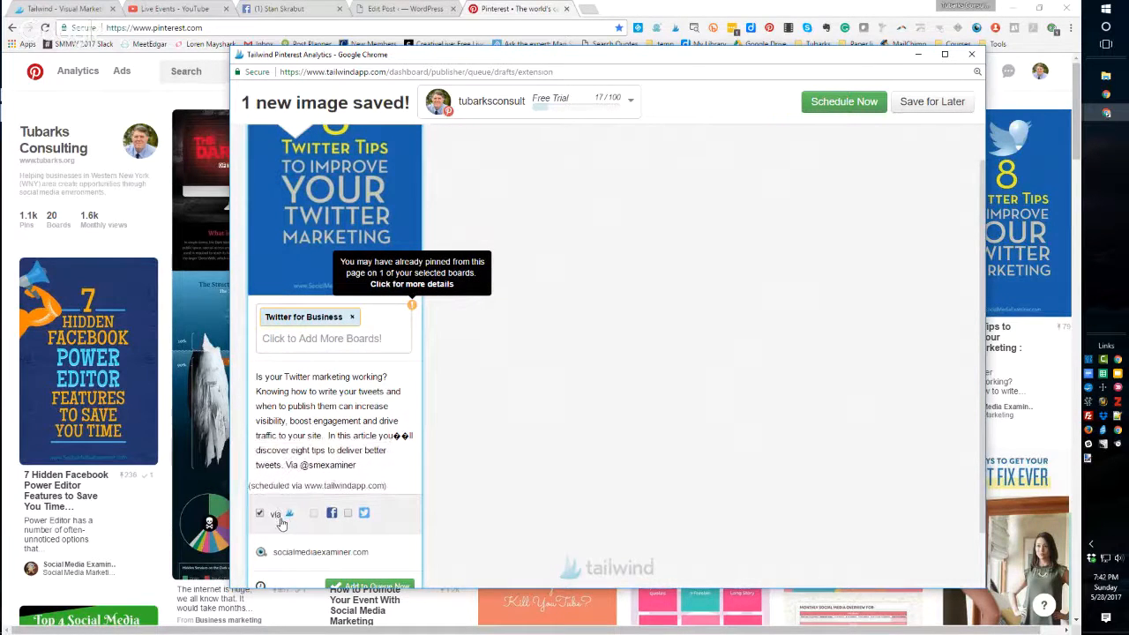
left_click(347, 515)
scroll(378, 535, "down", 2)
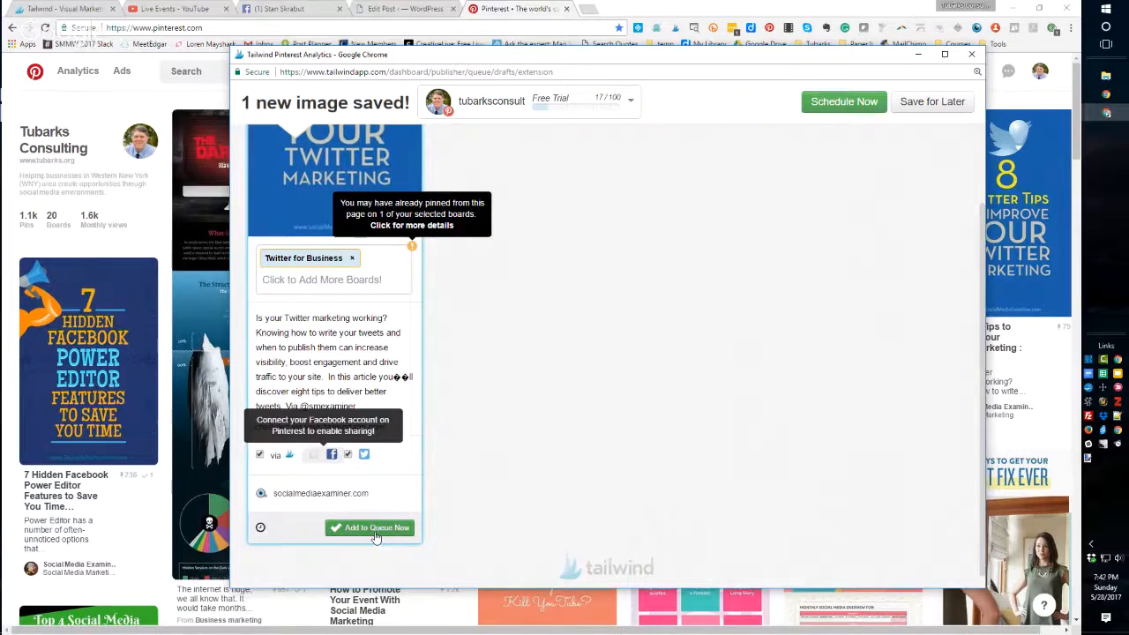
scroll(386, 475, "up", 2)
scroll(388, 476, "down", 2)
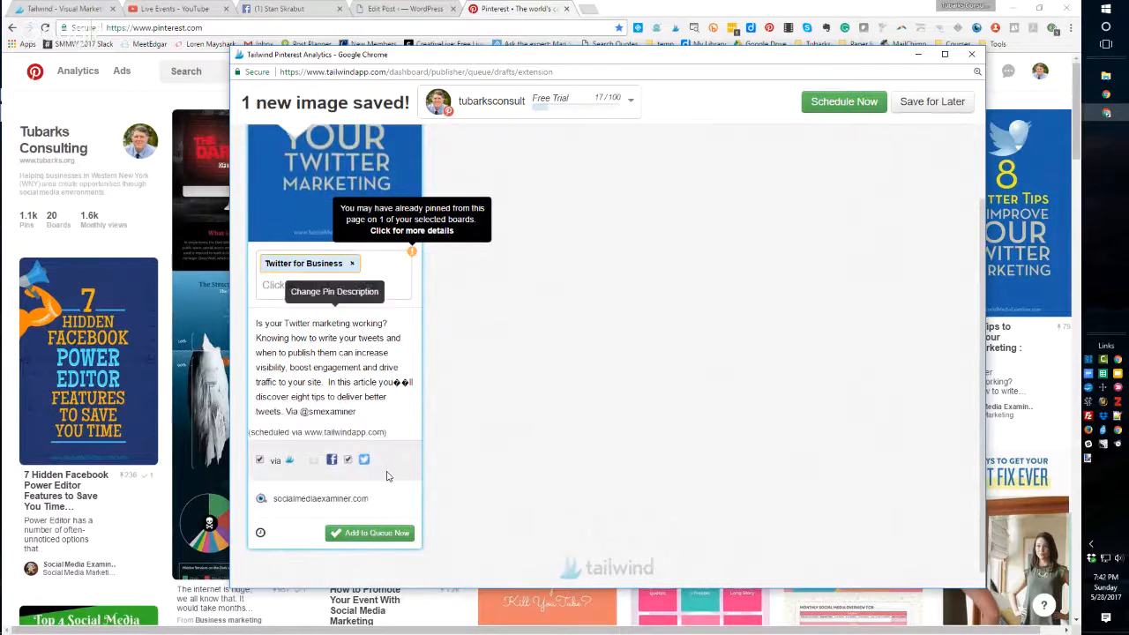
scroll(386, 476, "down", 1)
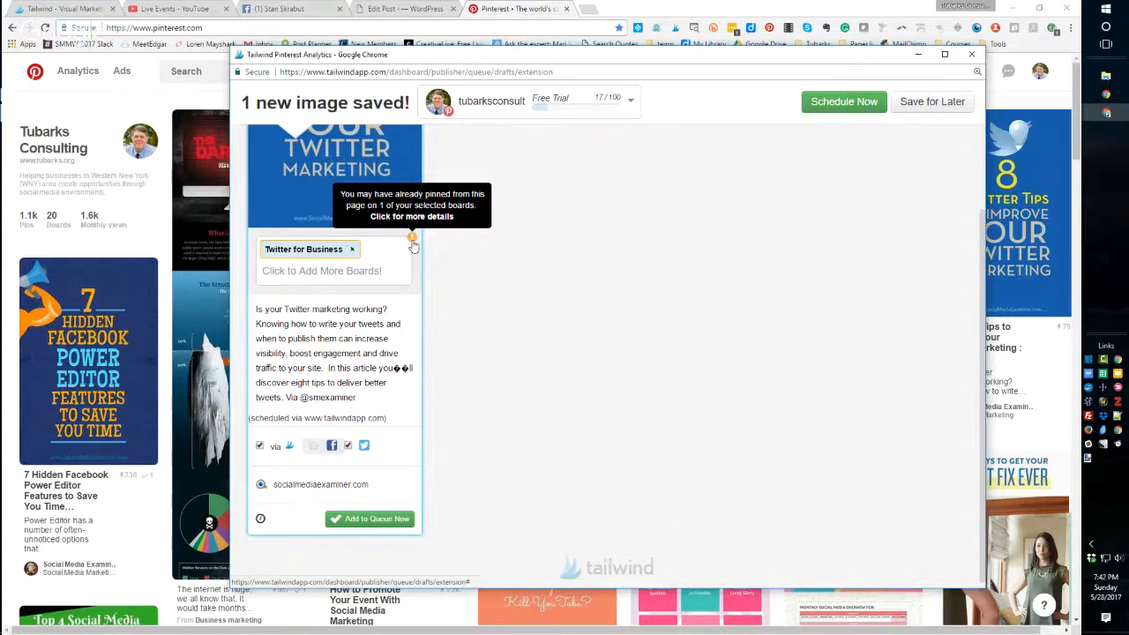
scroll(370, 282, "up", 4)
scroll(377, 378, "down", 4)
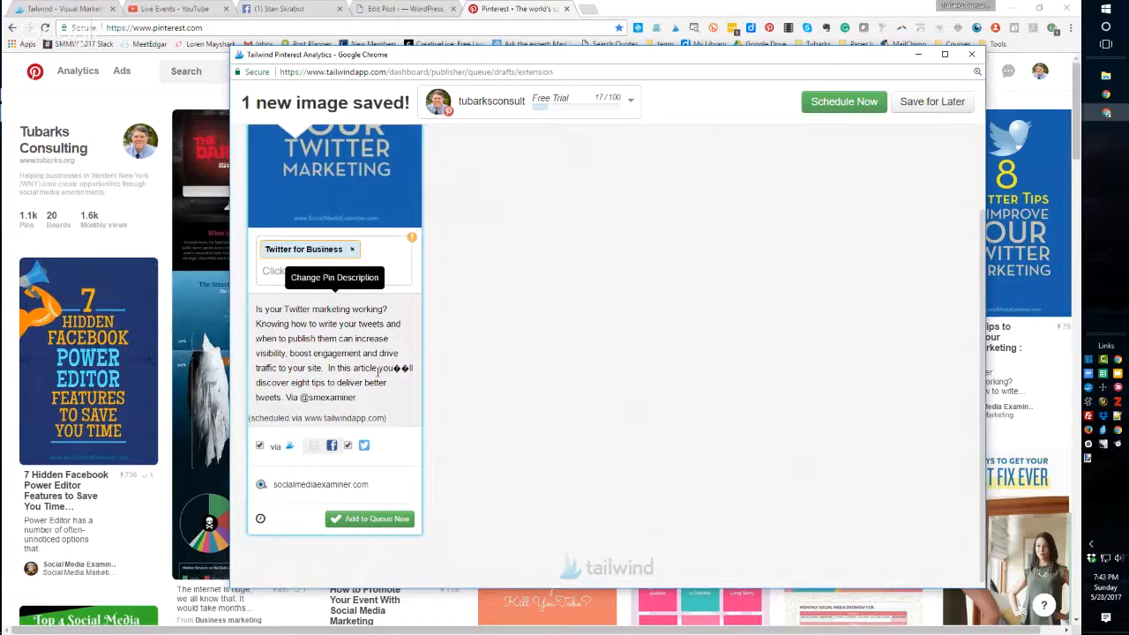
scroll(379, 371, "up", 2)
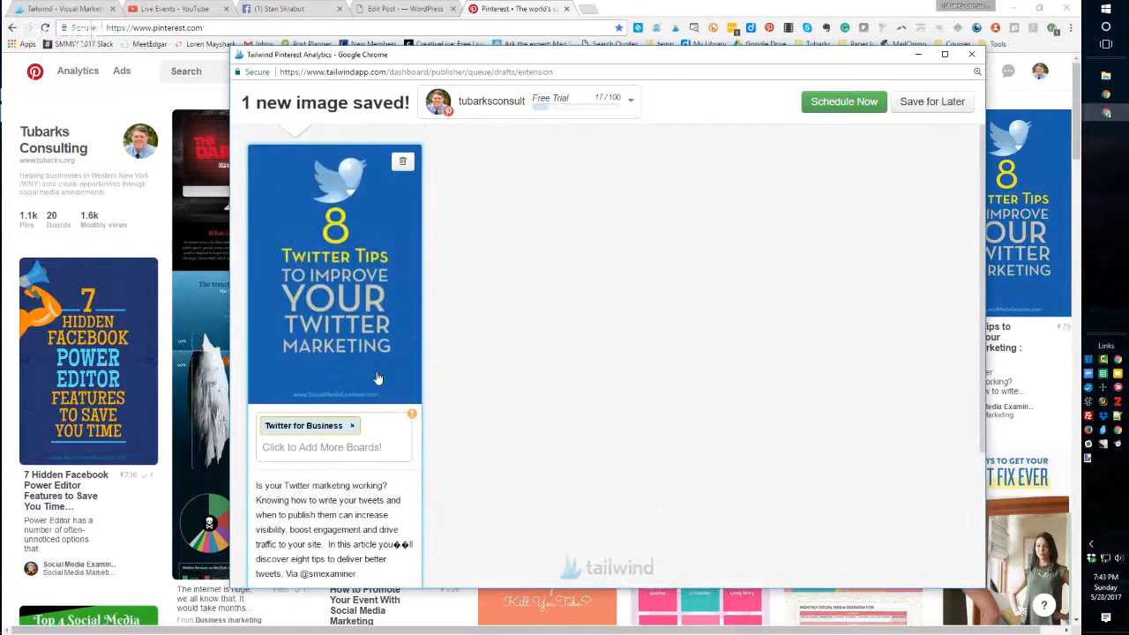
left_click(402, 166)
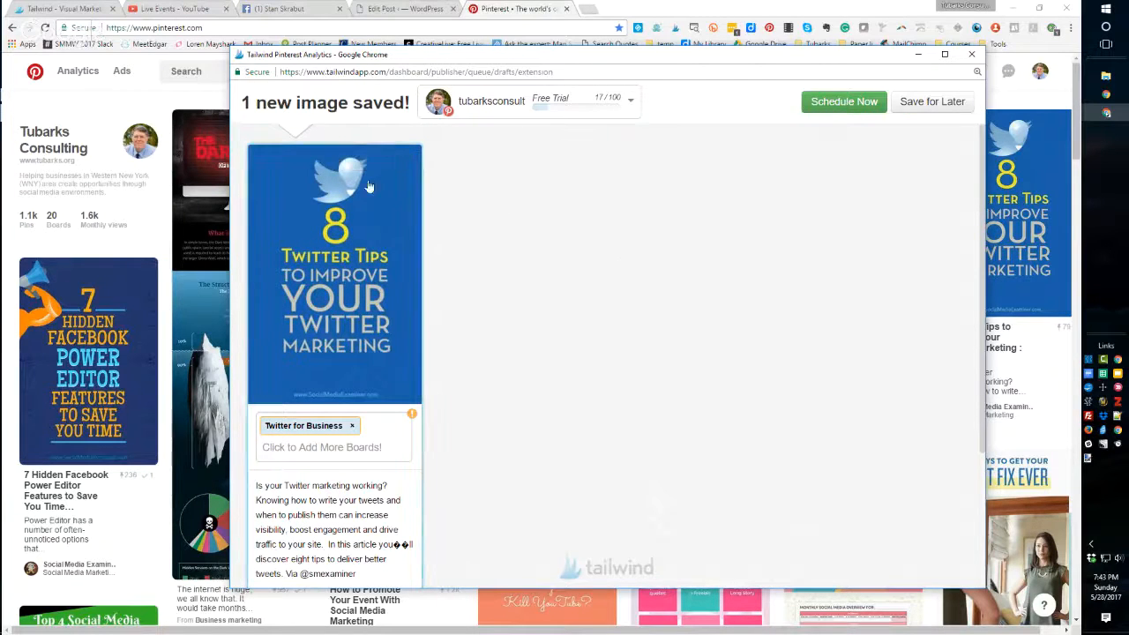
left_click(384, 159)
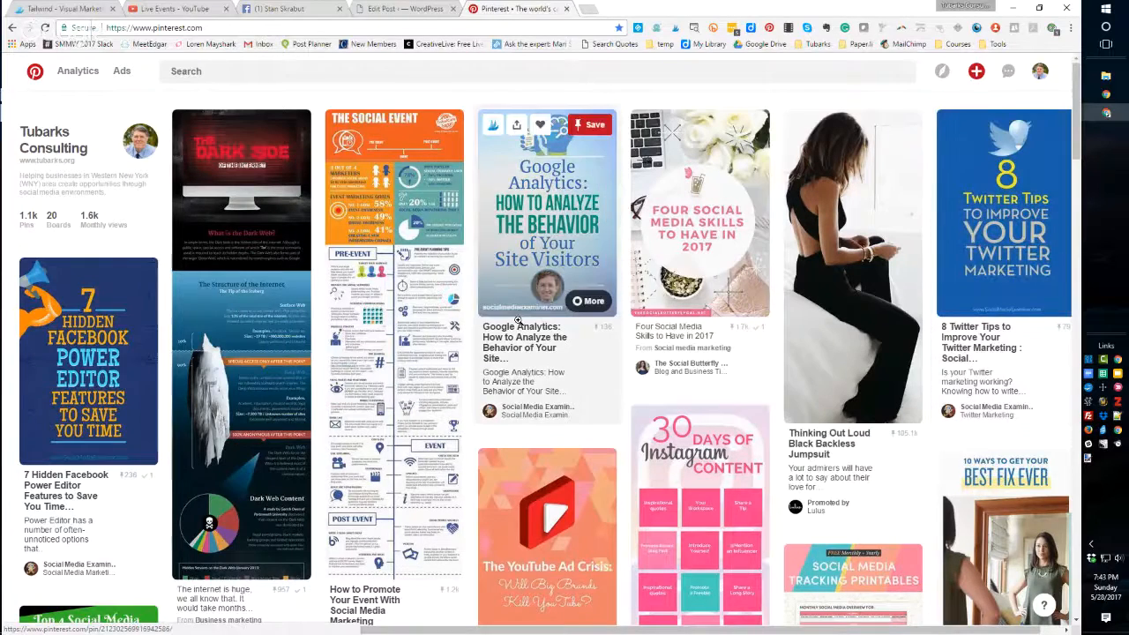
- Open the Tailwind scheduler for the Google Analytics pin and assign it to the Social Media for Business board
mouse_move(562, 217)
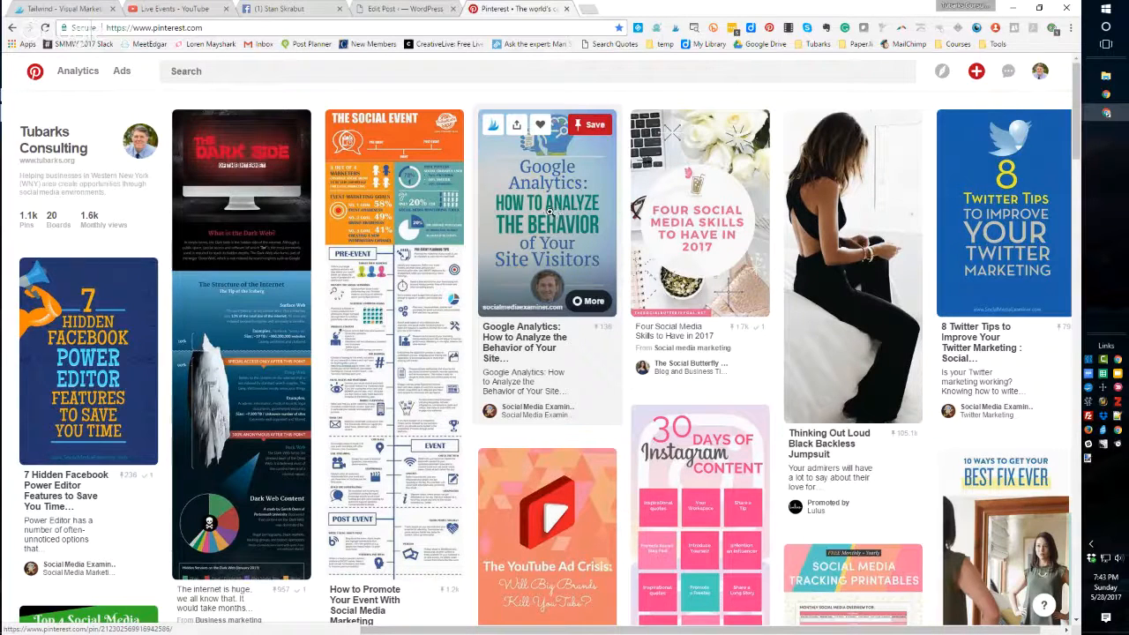
left_click(492, 125)
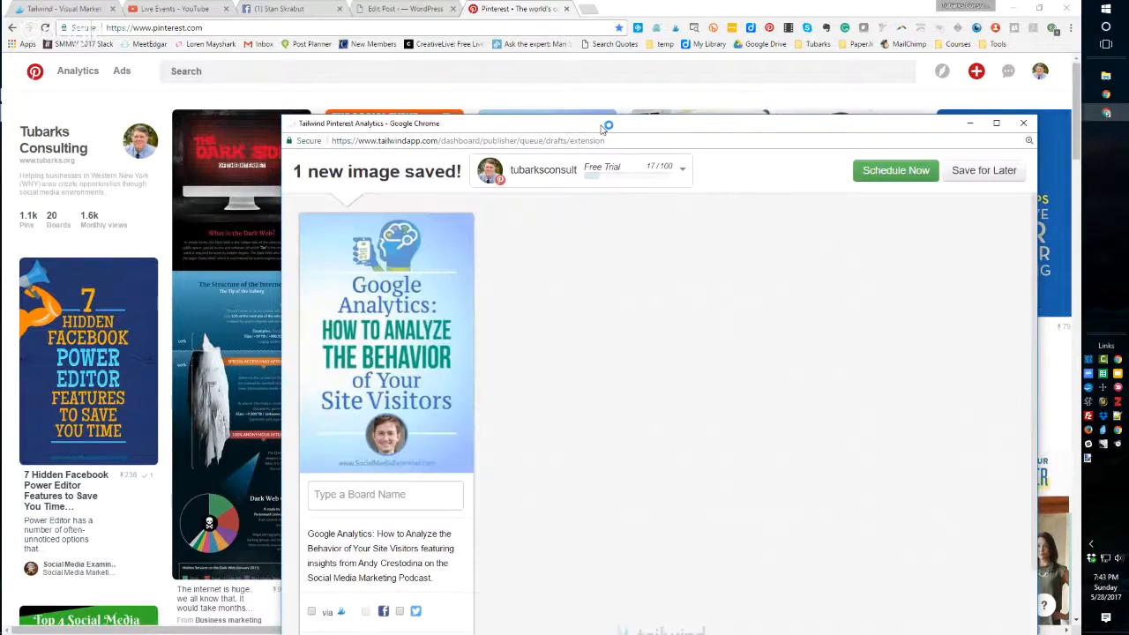
left_click_drag(590, 130, 539, 59)
left_click(306, 427)
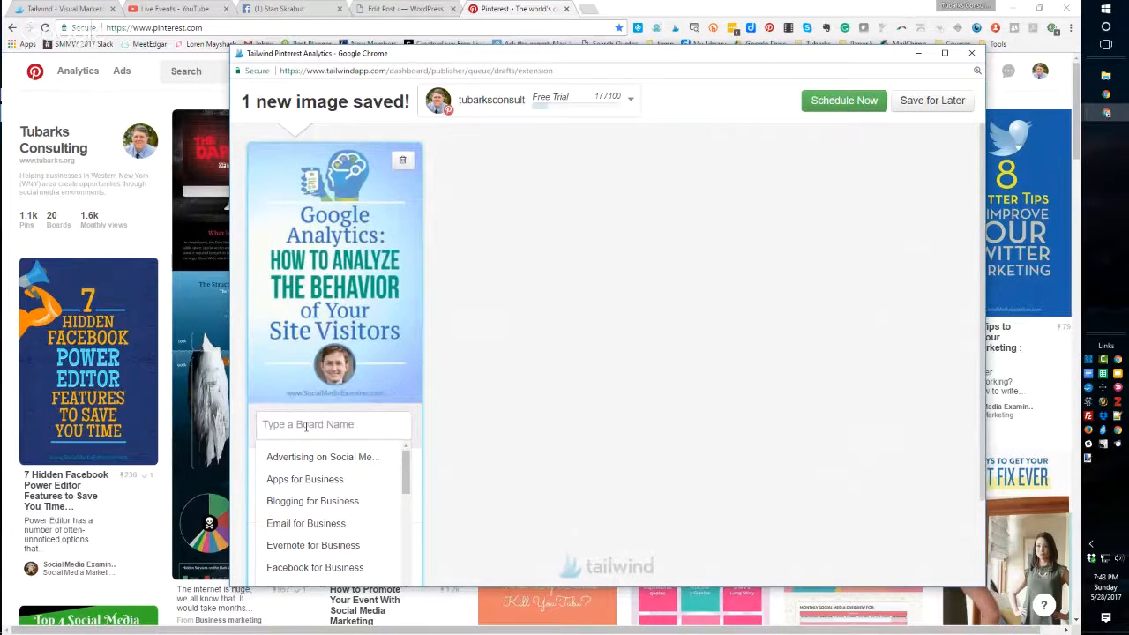
type("soc")
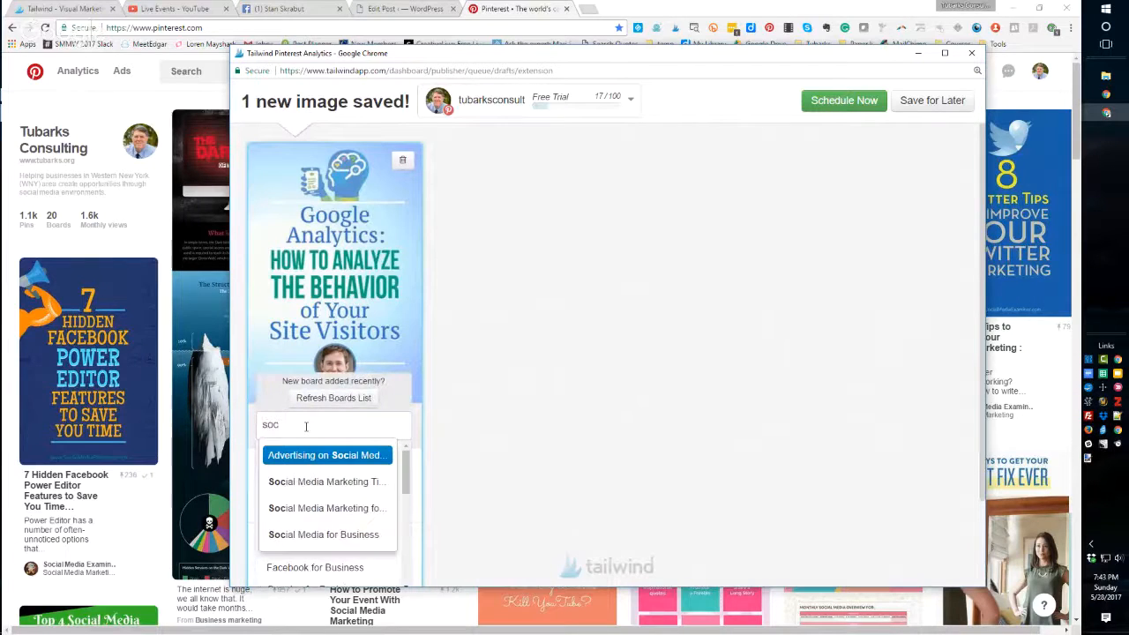
left_click(326, 534)
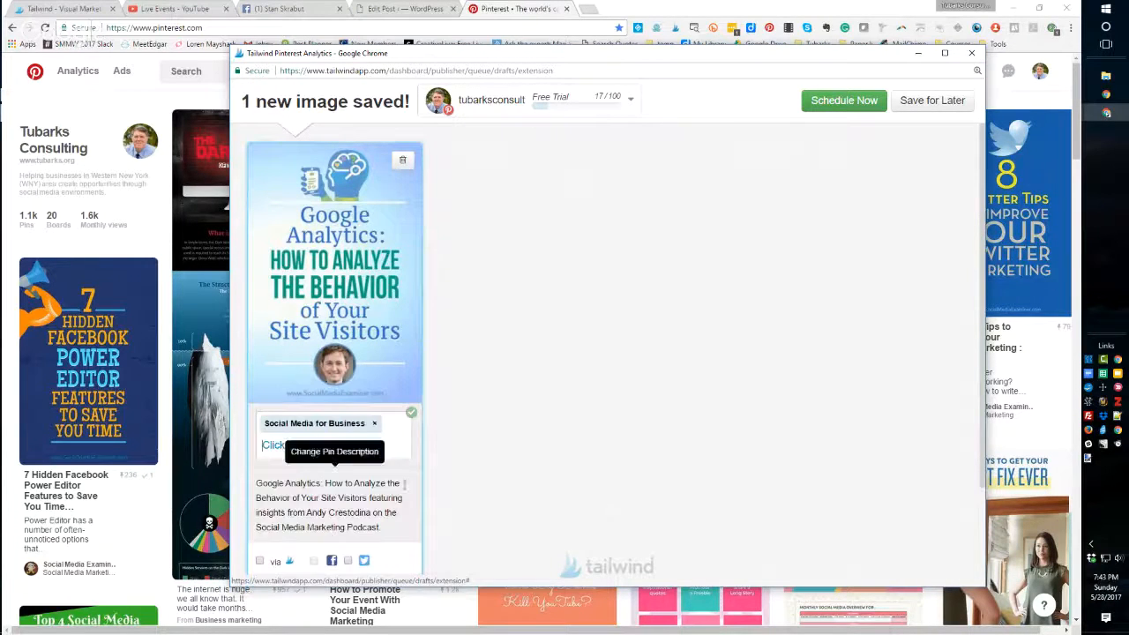
scroll(414, 445, "down", 2)
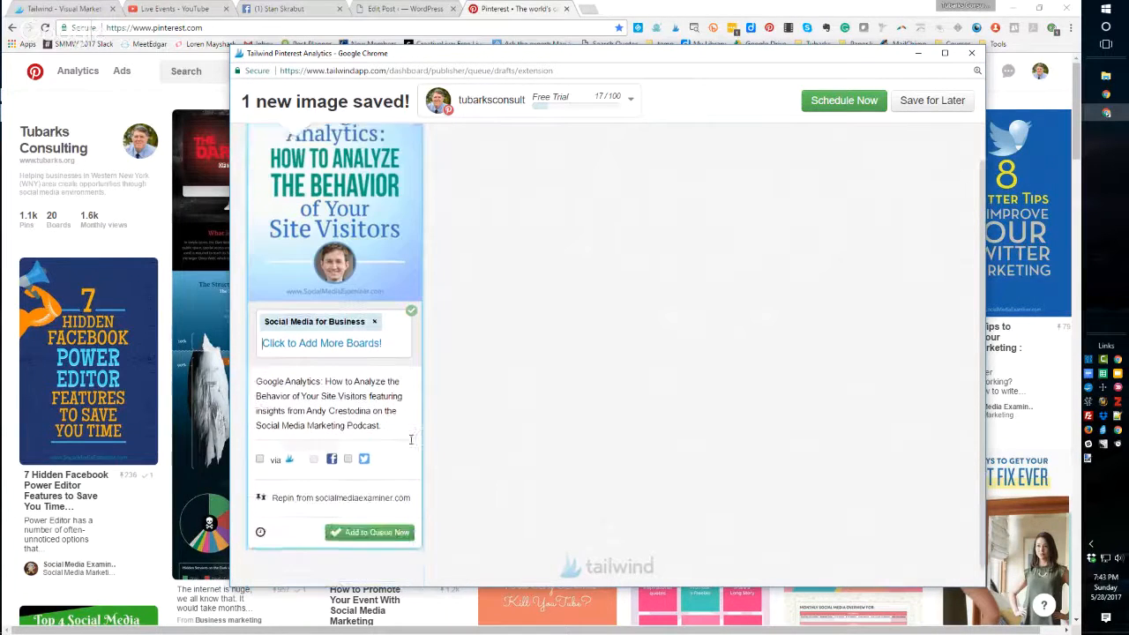
- Enable Twitter sharing for the Google Analytics pin, add it to the queue, and close the confirmation
left_click(349, 456)
scroll(441, 441, "up", 2)
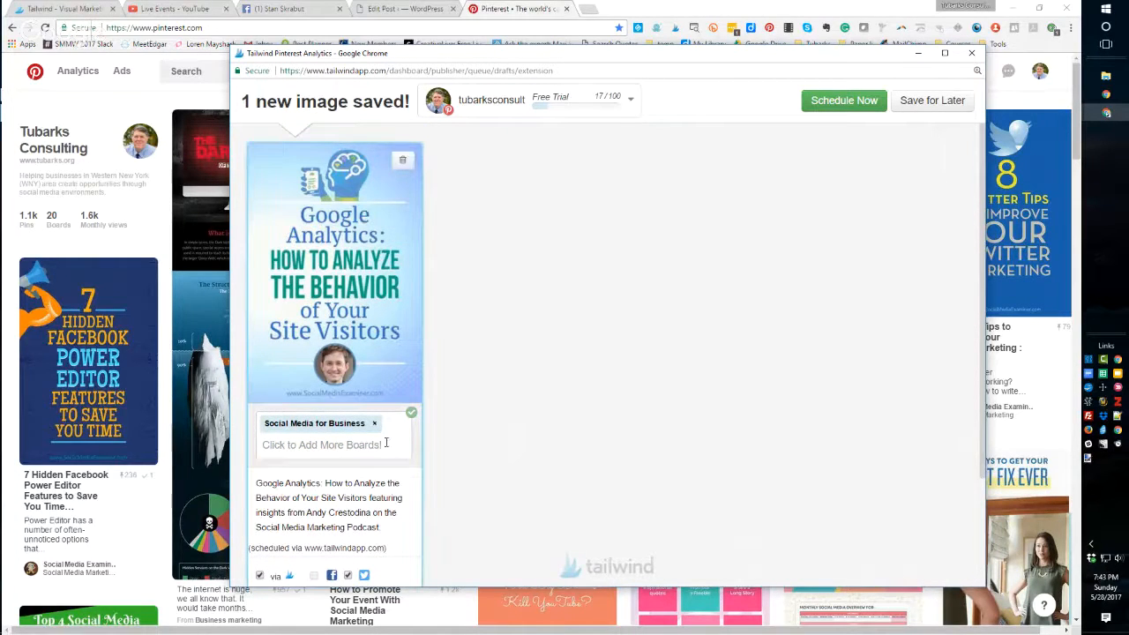
scroll(455, 476, "down", 2)
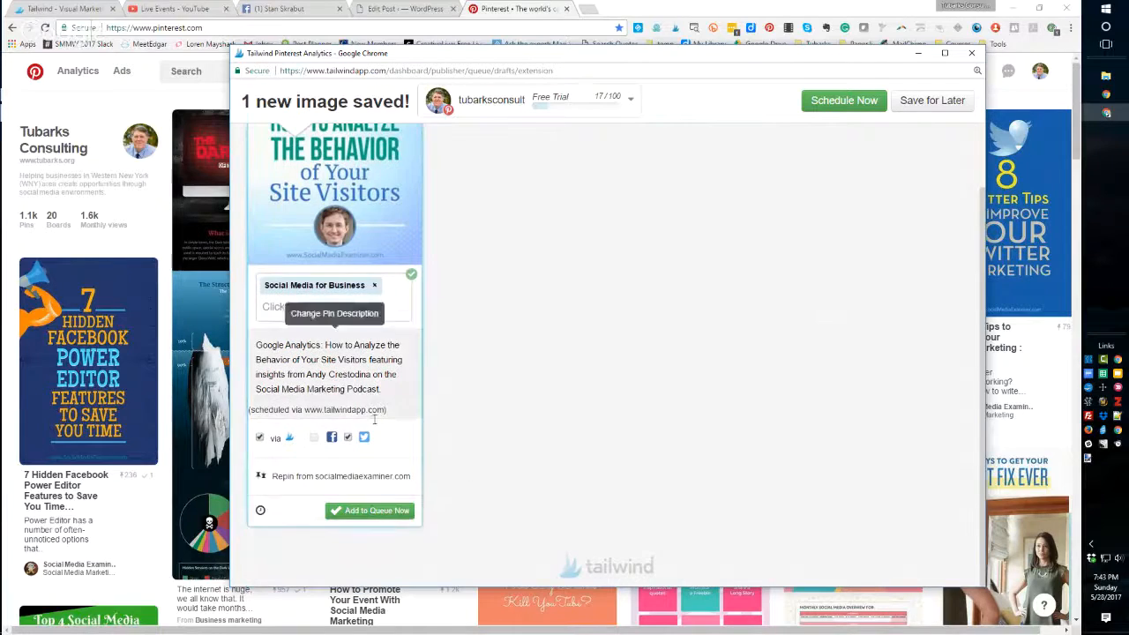
left_click(363, 513)
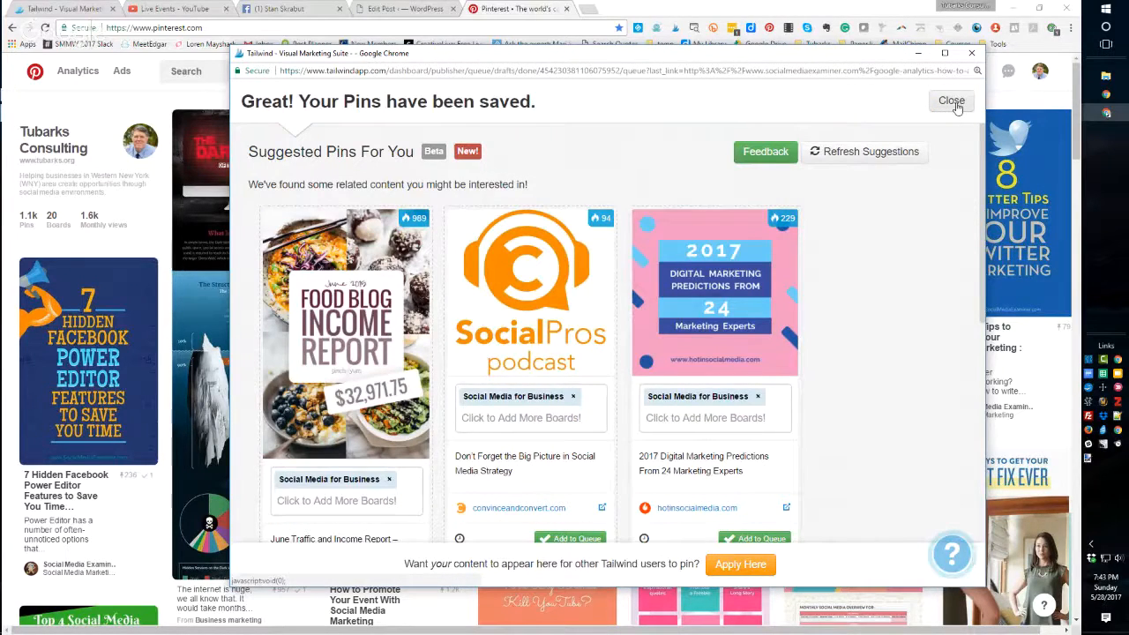
left_click(951, 102)
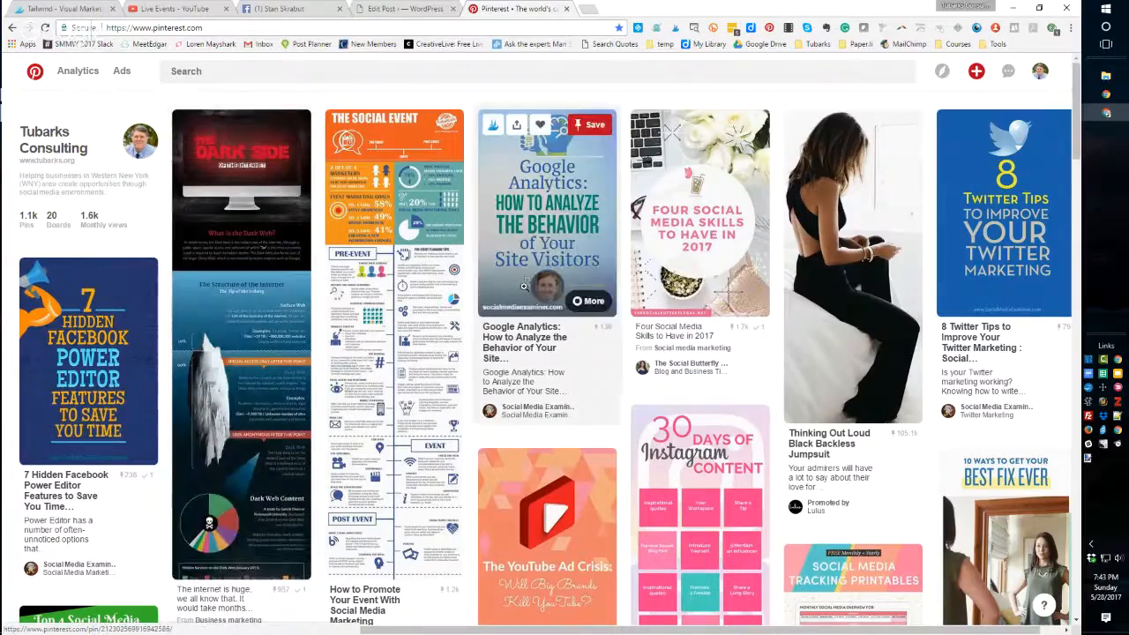
scroll(496, 361, "down", 1)
scroll(496, 361, "down", 3)
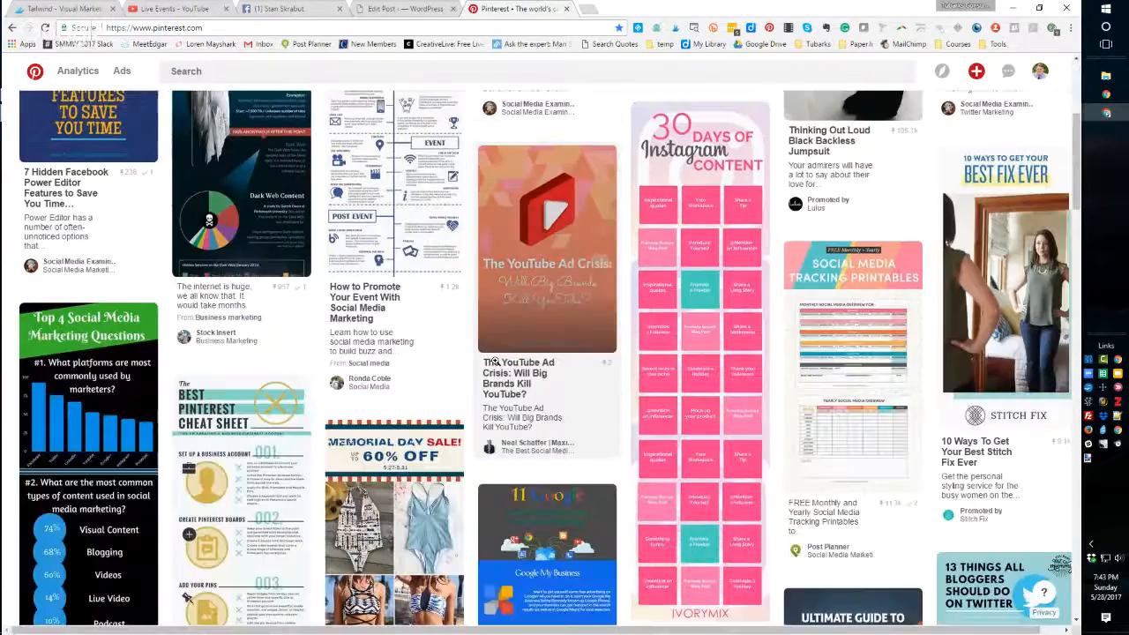
scroll(496, 361, "up", 2)
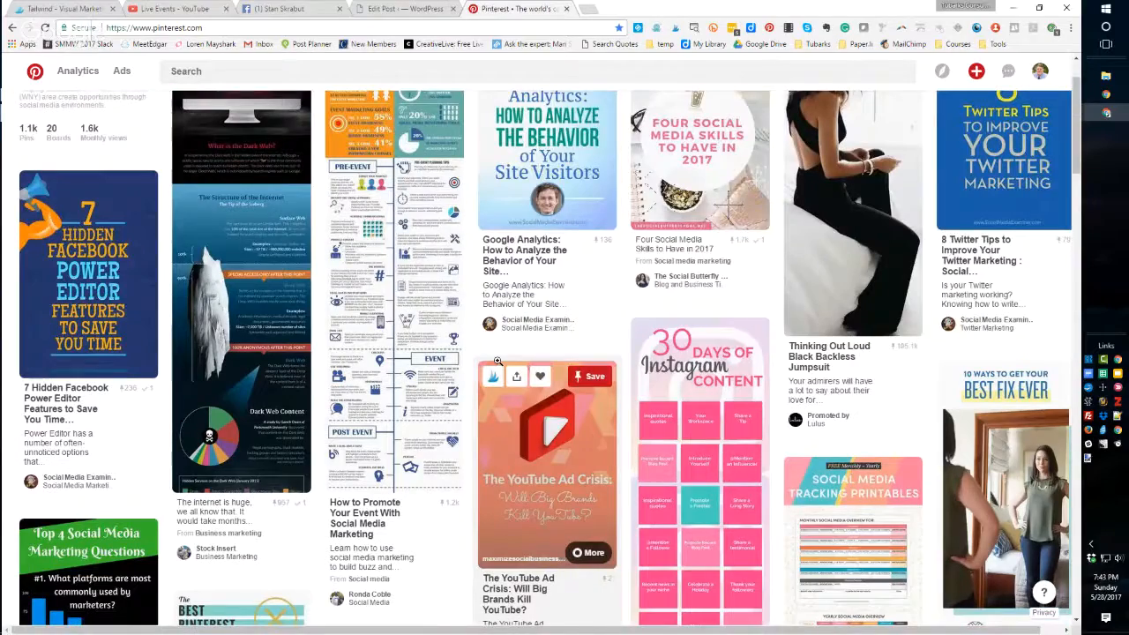
scroll(444, 108, "up", 1)
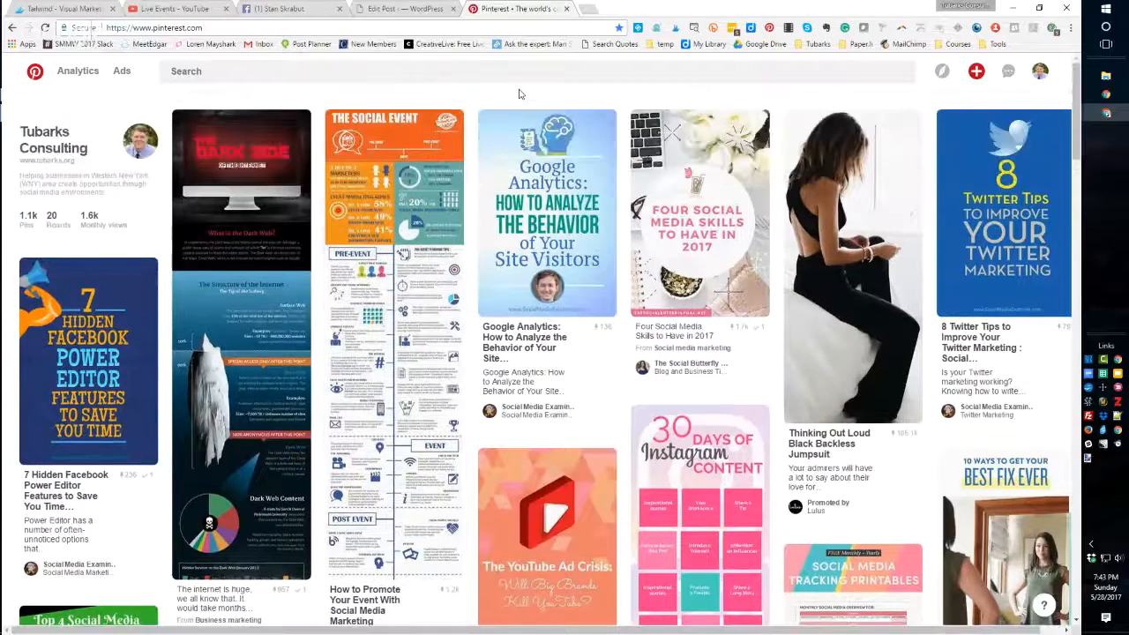
- Reopen the Tailwind Publisher scheduled pins and drag the Schedule Pins post within today's schedule
left_click(59, 8)
left_click(45, 27)
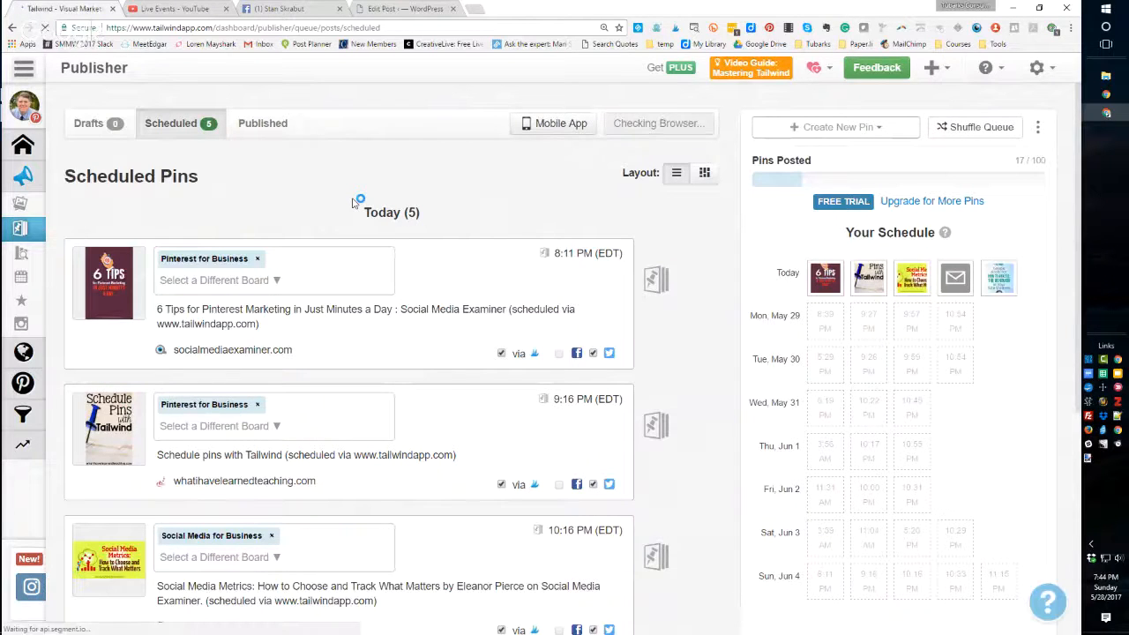
mouse_move(941, 281)
mouse_move(1002, 276)
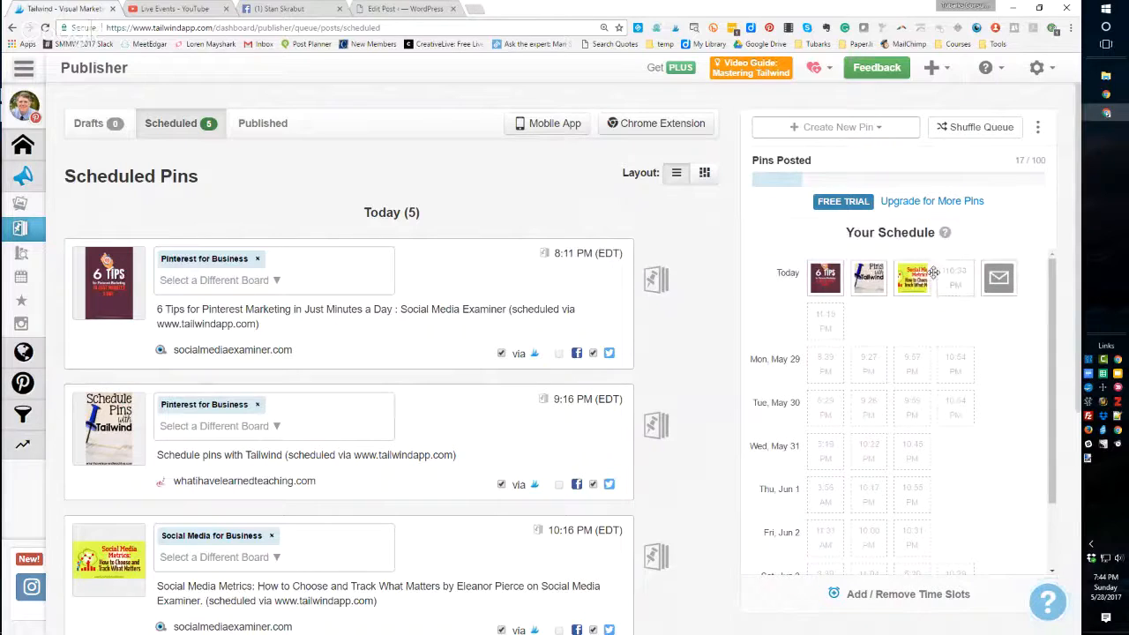
left_click_drag(877, 275, 865, 271)
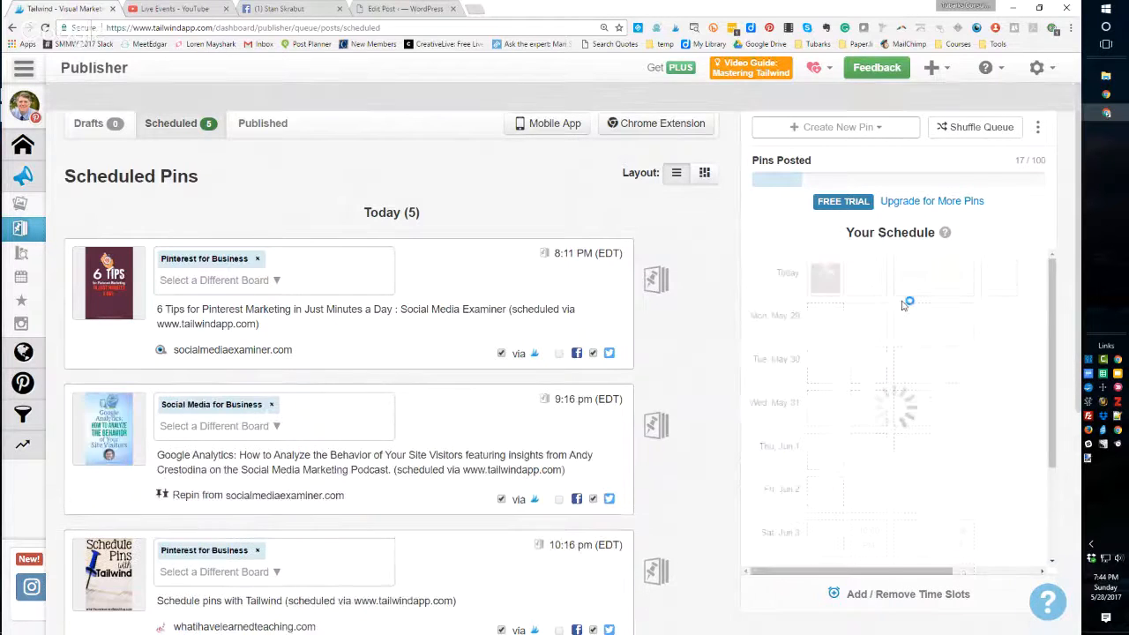